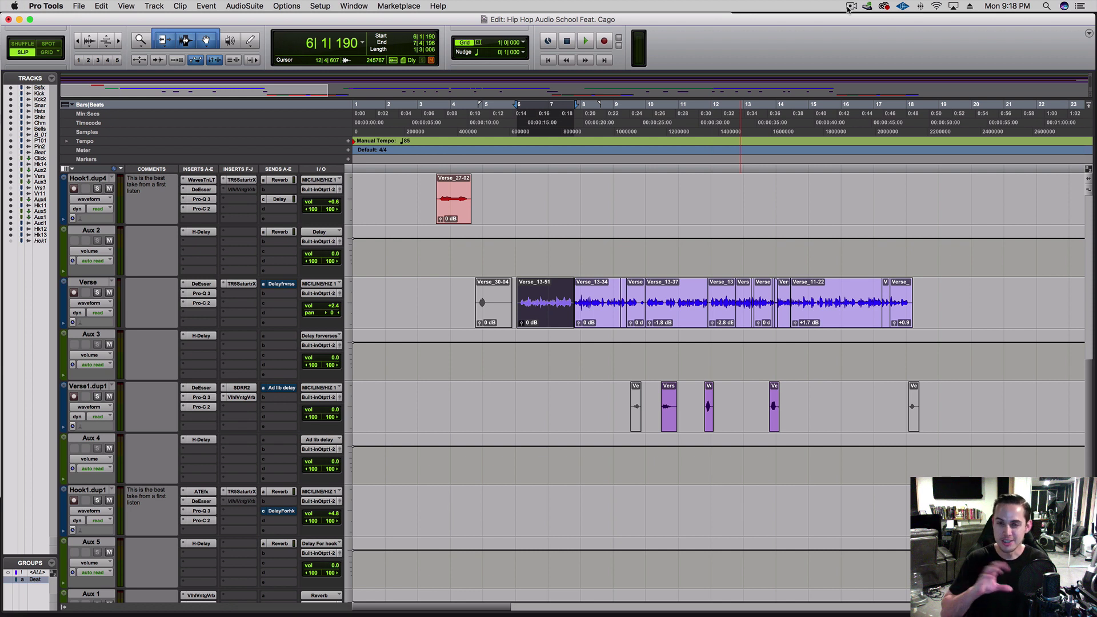
Step: Separate the first word of the Verse track's opening vocal phrase into its own clip, from 6|1|663 to 6|1|799
click(514, 360)
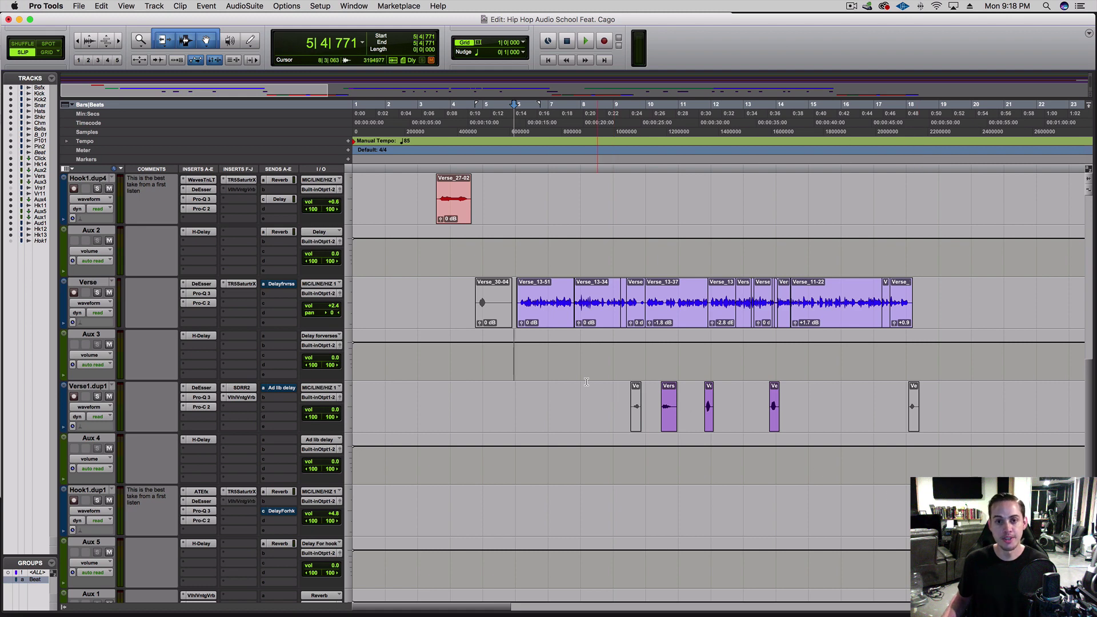
click(520, 352)
key(t)
key(t)
key(t)
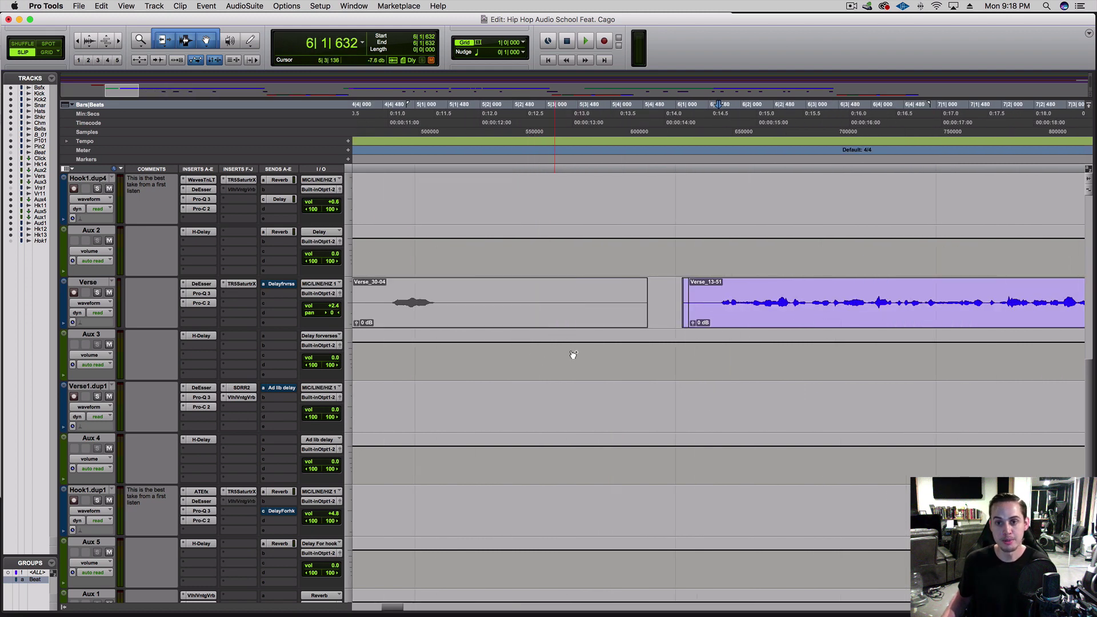
scroll(691, 355, right, 3)
key(t)
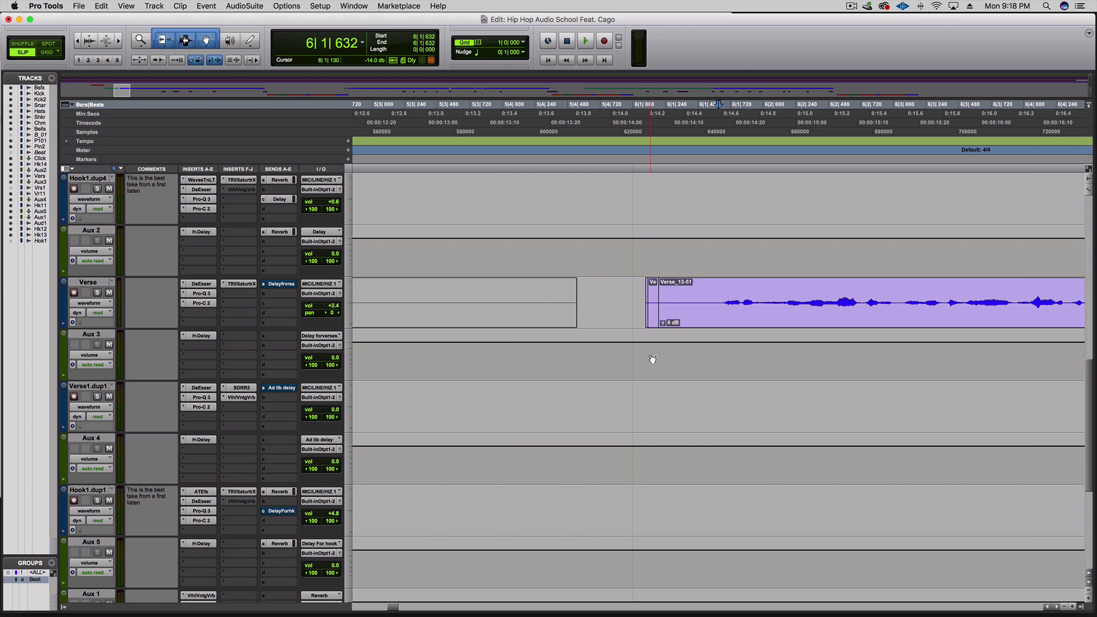
scroll(656, 357, right, 8)
key(super+bracketright)
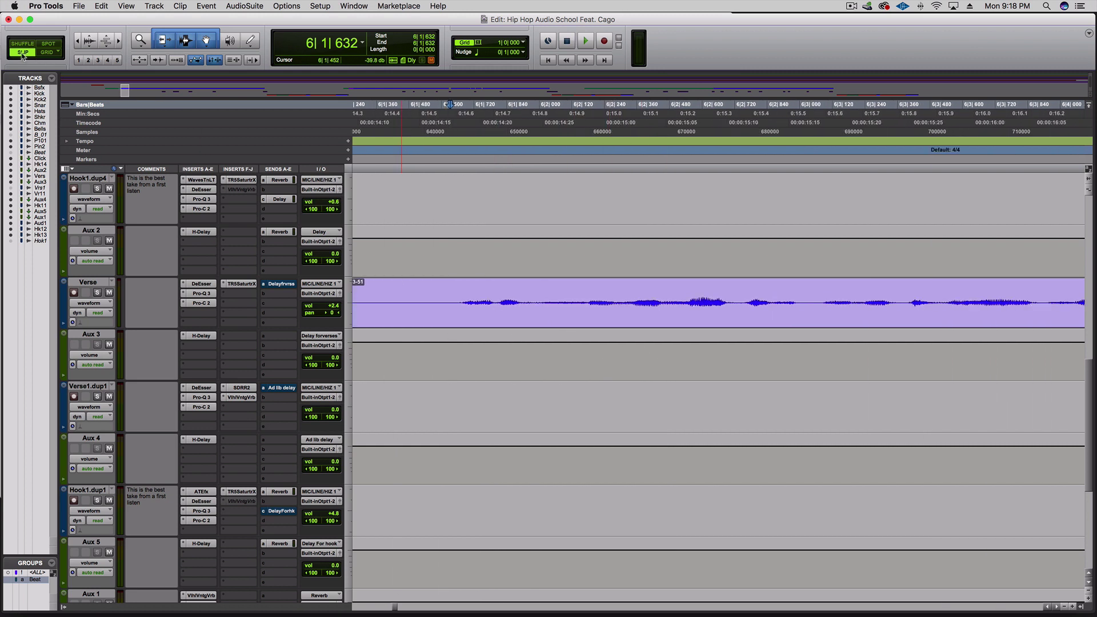
drag(495, 300, 459, 300)
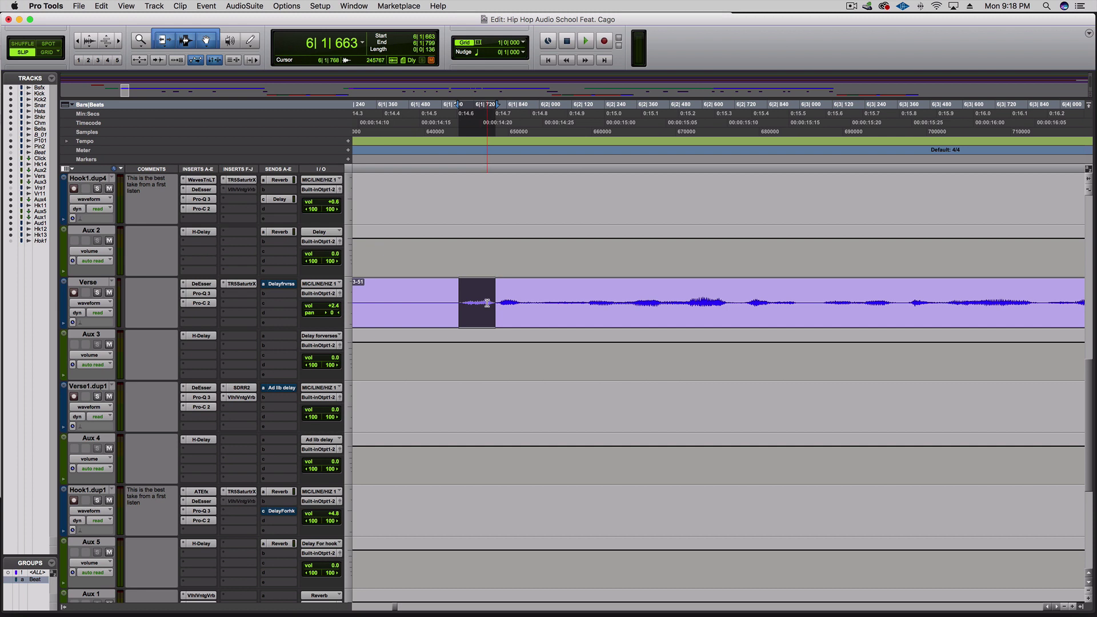
key(super+e)
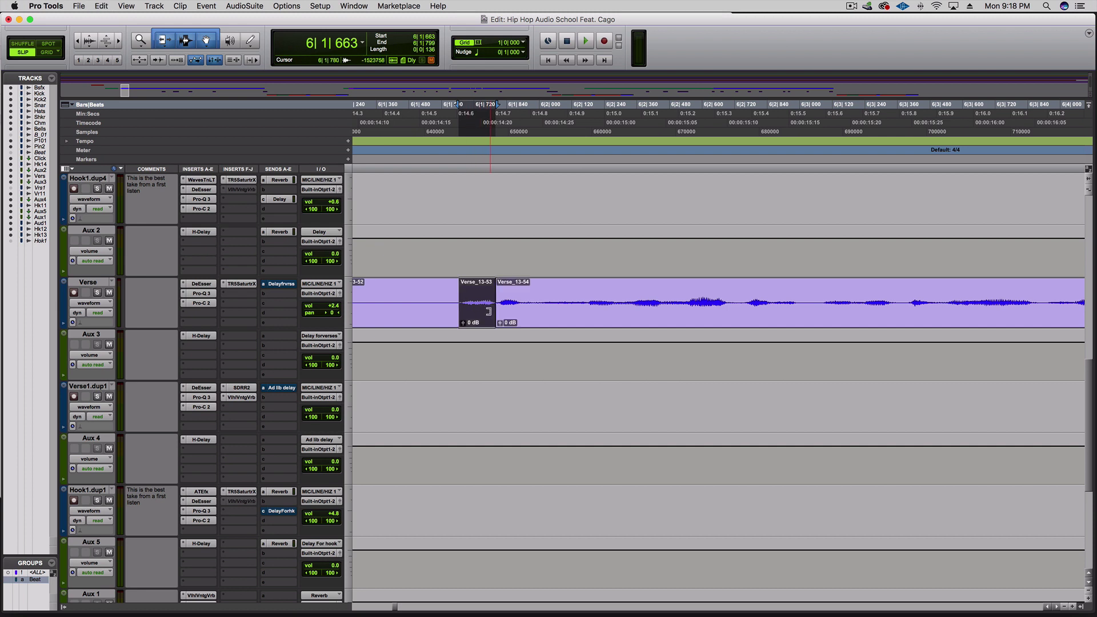
key(space)
Step: Duplicate the Verse track once with its inserts, sends and group assignments, and copy the separated word clip onto Verse.dup1 at the same position
right_click(101, 284)
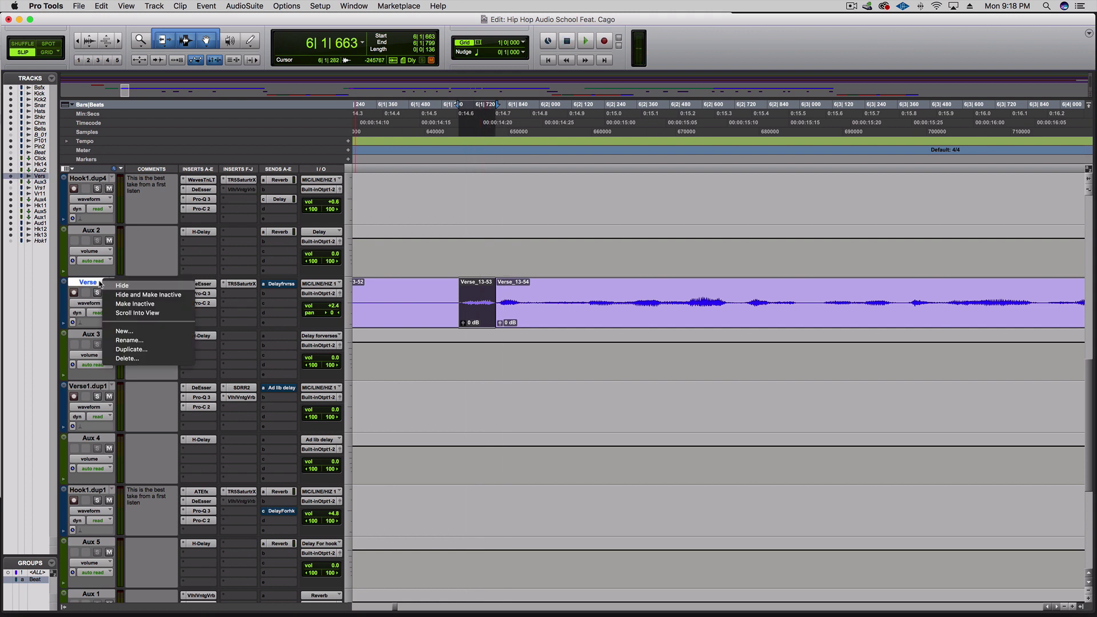
click(128, 351)
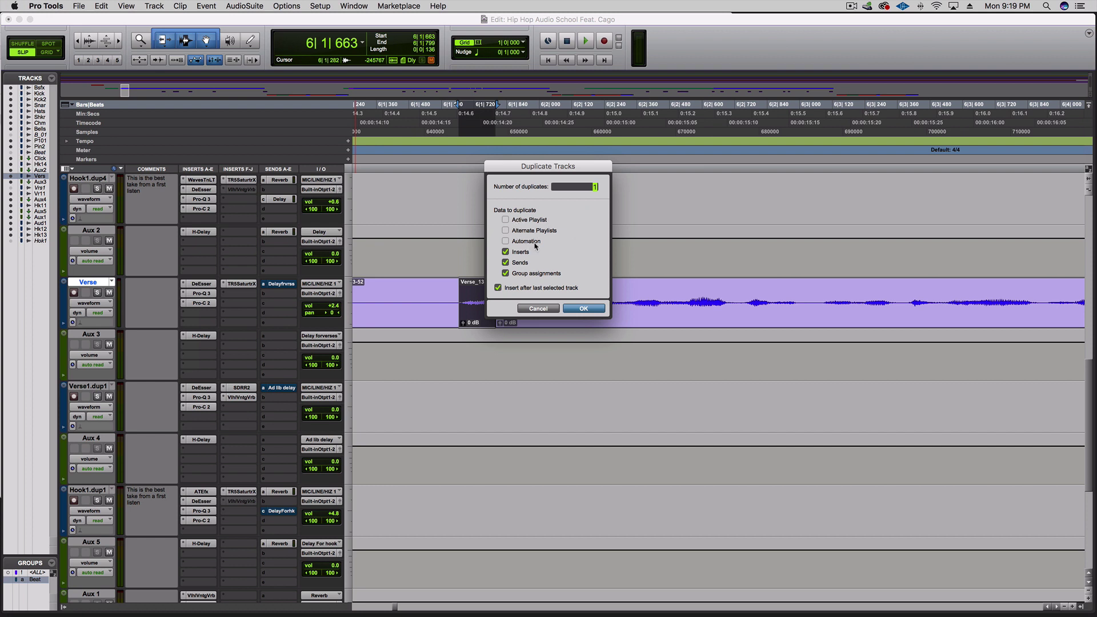
click(583, 309)
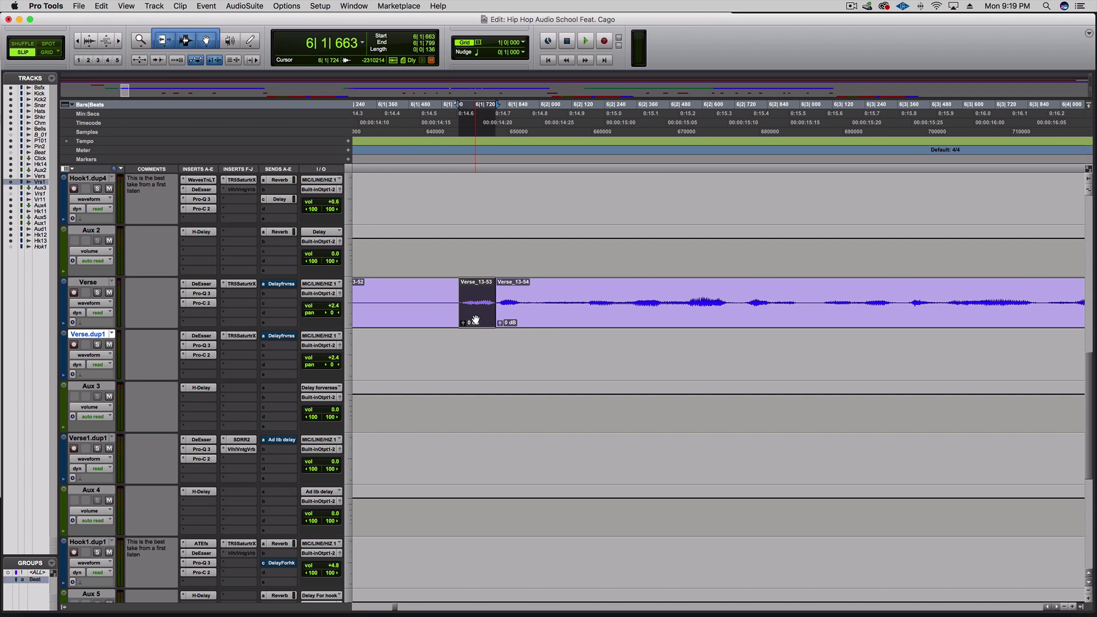
drag(475, 319, 477, 337)
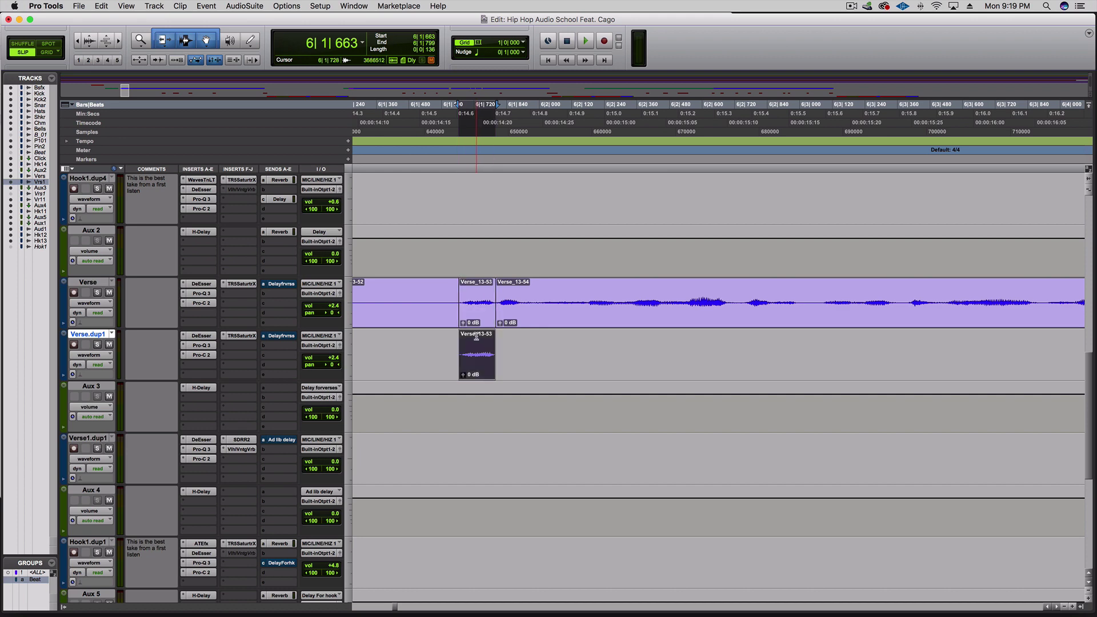
Step: Process 4|4|000 to 6|1|799 on Verse.dup1 with AudioSuite TrueVerb Mono in Reverse mode, using the Cathedral preset
key(r)
key(r)
key(super+bracketleft)
key(super+bracketleft)
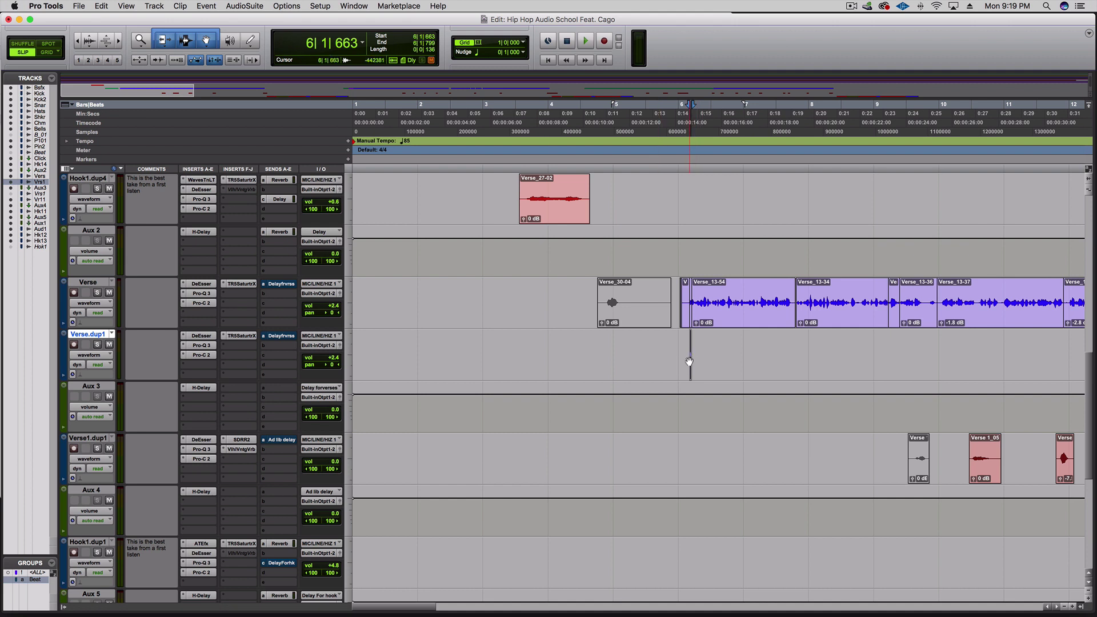
shift+click(595, 341)
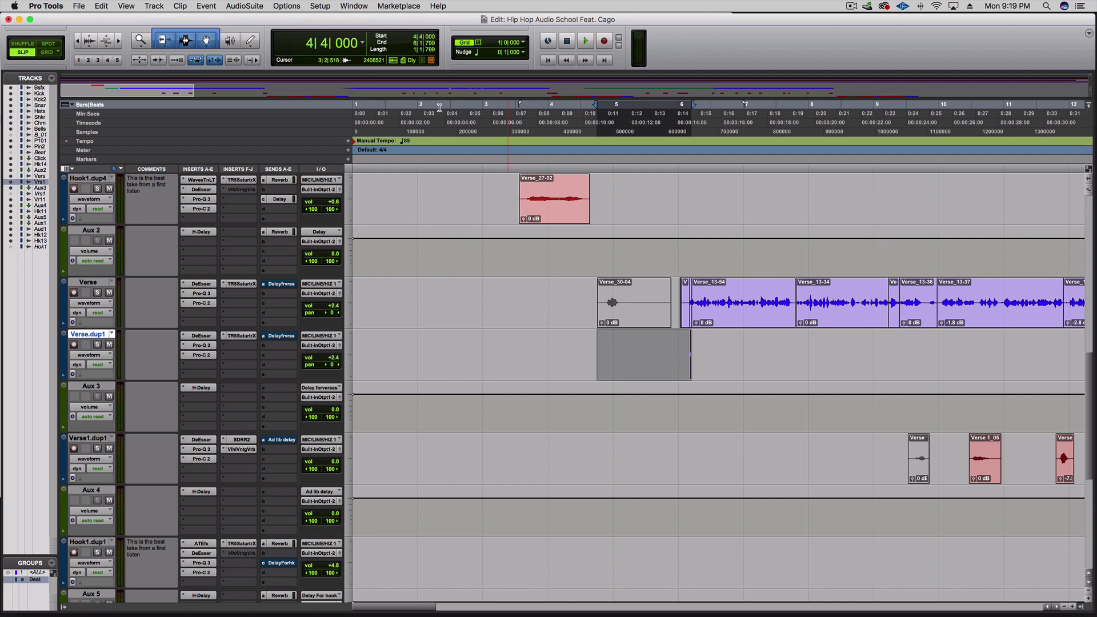
click(247, 6)
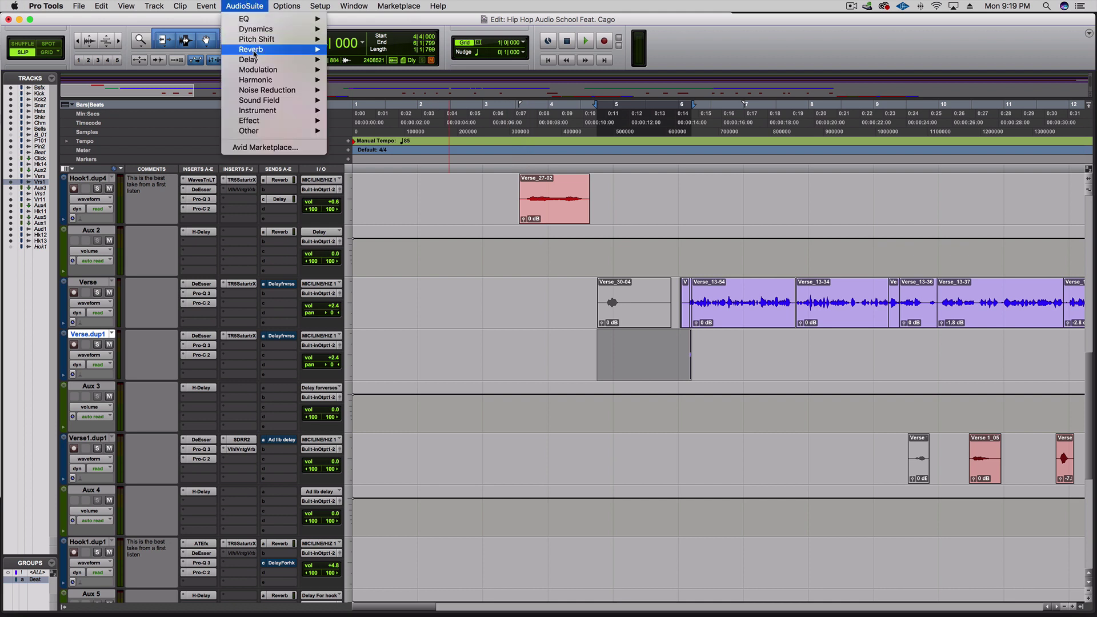
mouse_move(256, 52)
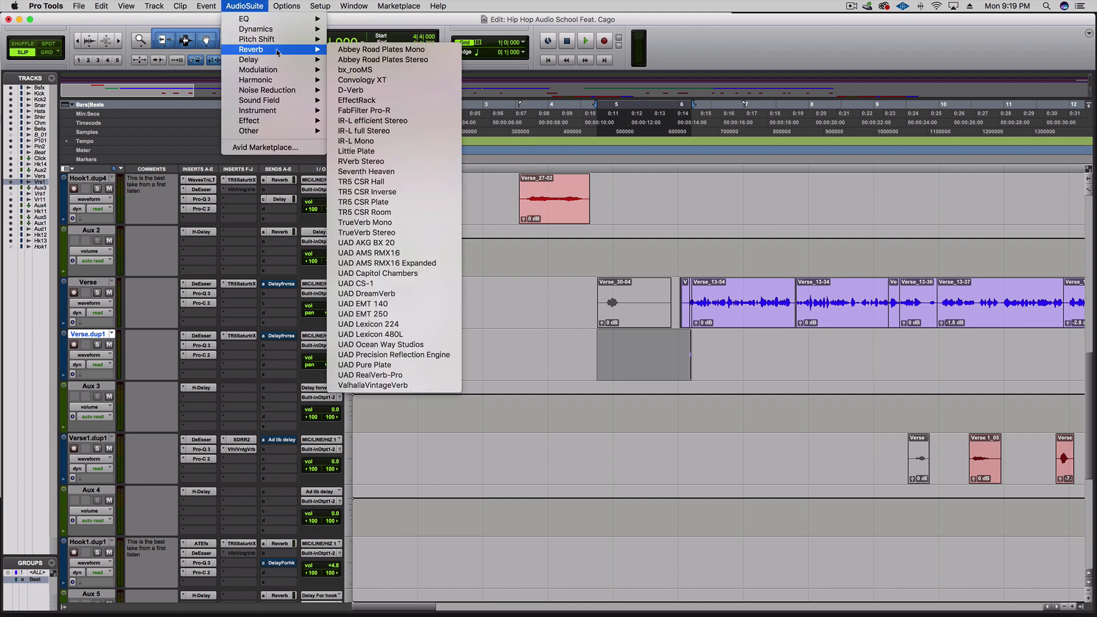
click(424, 223)
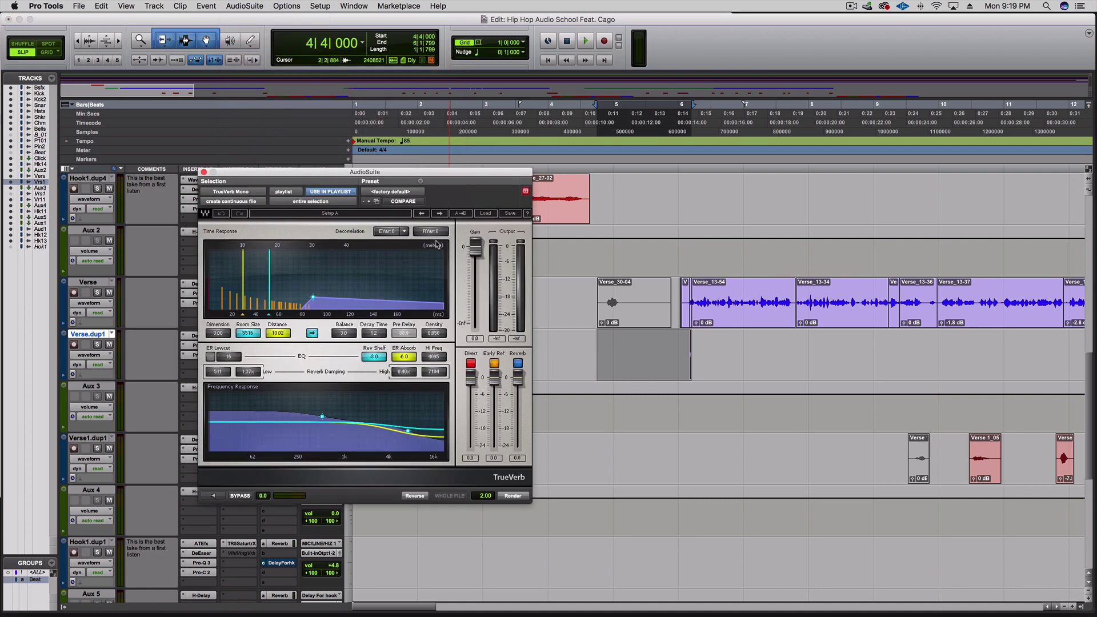
click(489, 215)
click(563, 306)
click(414, 496)
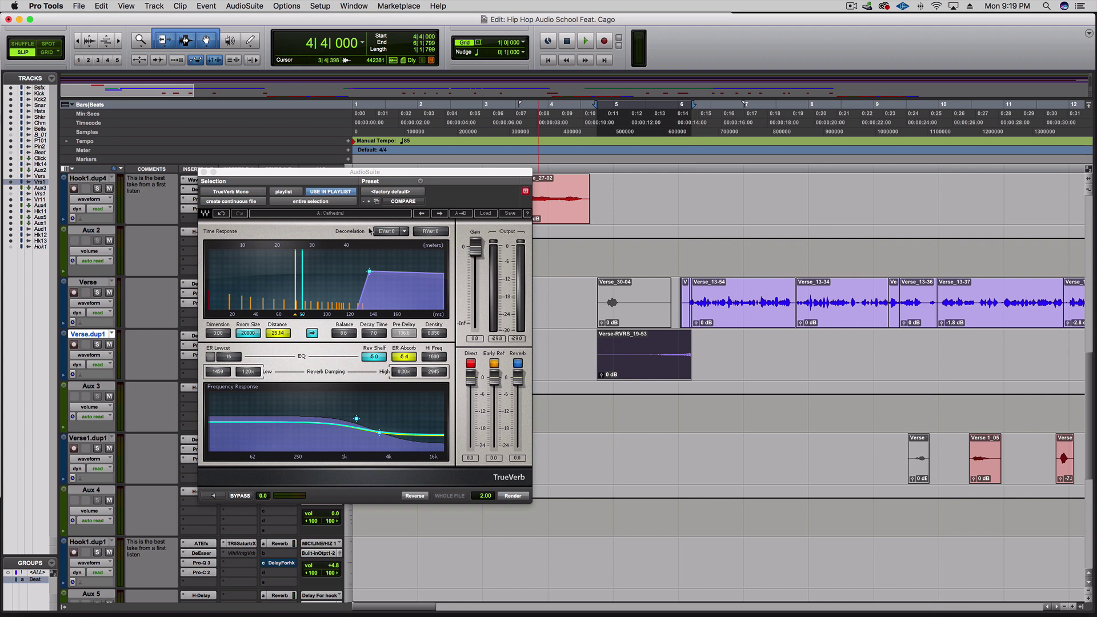
click(203, 172)
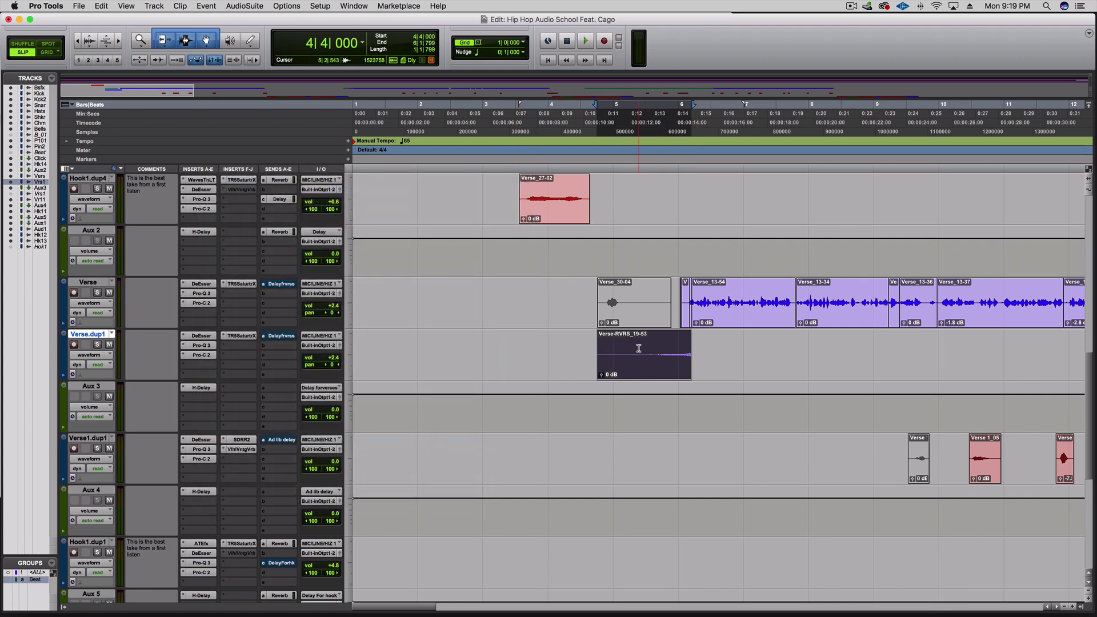
Step: Play back the reversed reverb clip from just before its start into the verse
click(597, 344)
key(space)
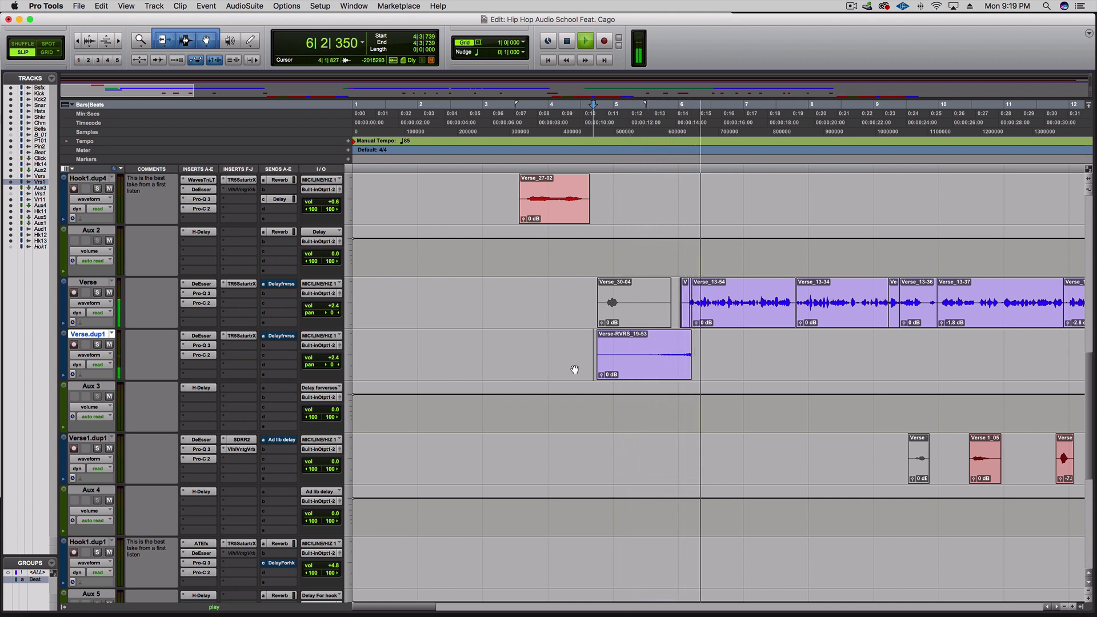
key(space)
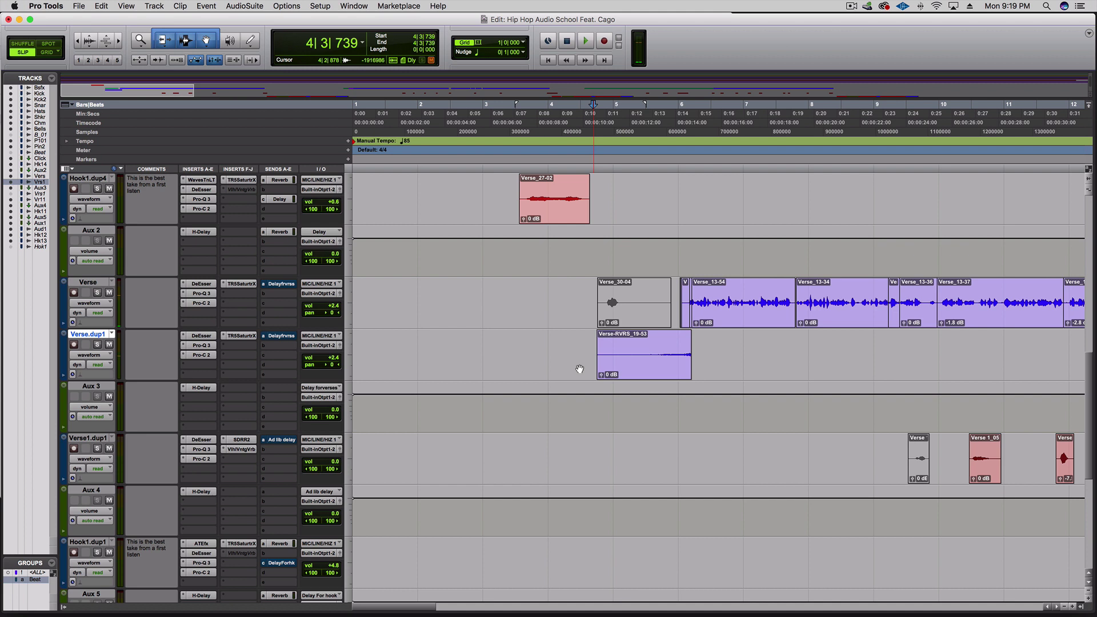
Step: Trim the reversed clip's start to 5|2|117 and fade it in up to 6|1|458, with its clip gain raised to +5.2 dB
key(super+bracketright)
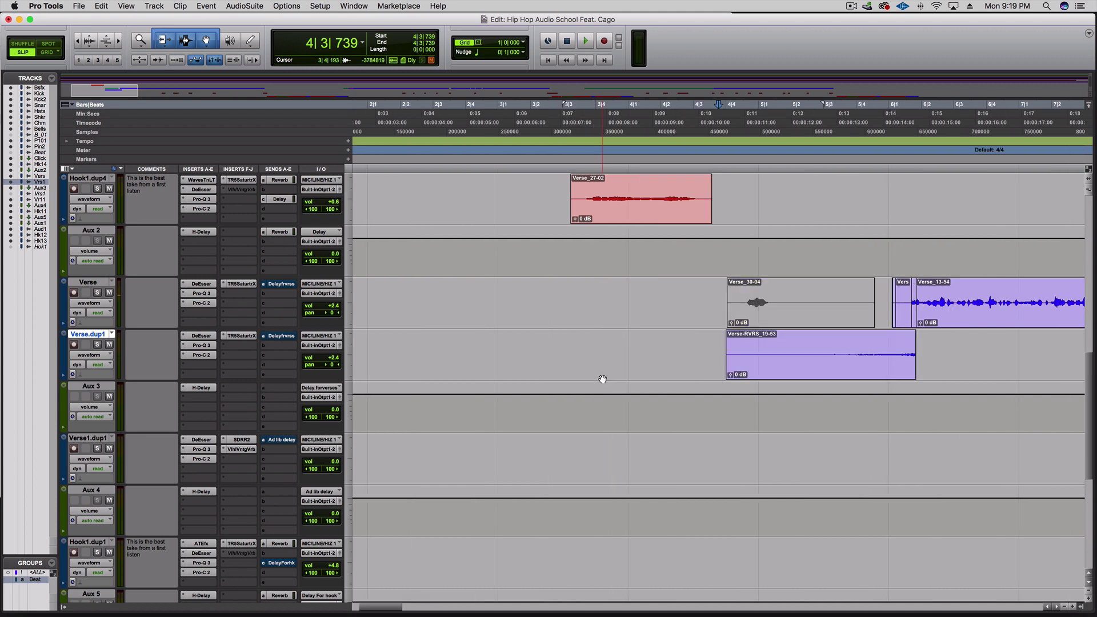
scroll(602, 379, right, 5)
drag(567, 376, 740, 340)
click(754, 350)
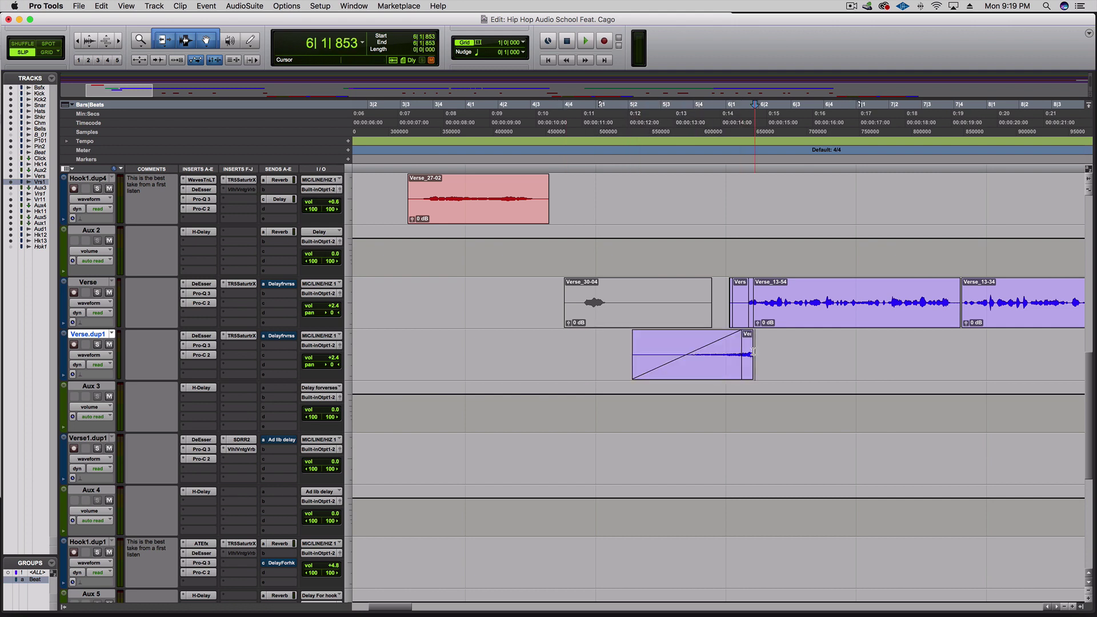
Step: Shorten the reversed clip to end at 6|1|734 with a short fade-out starting at 6|1|717
key(super+bracketright)
key(super+bracketright)
key(super+bracketright)
drag(700, 348, 681, 334)
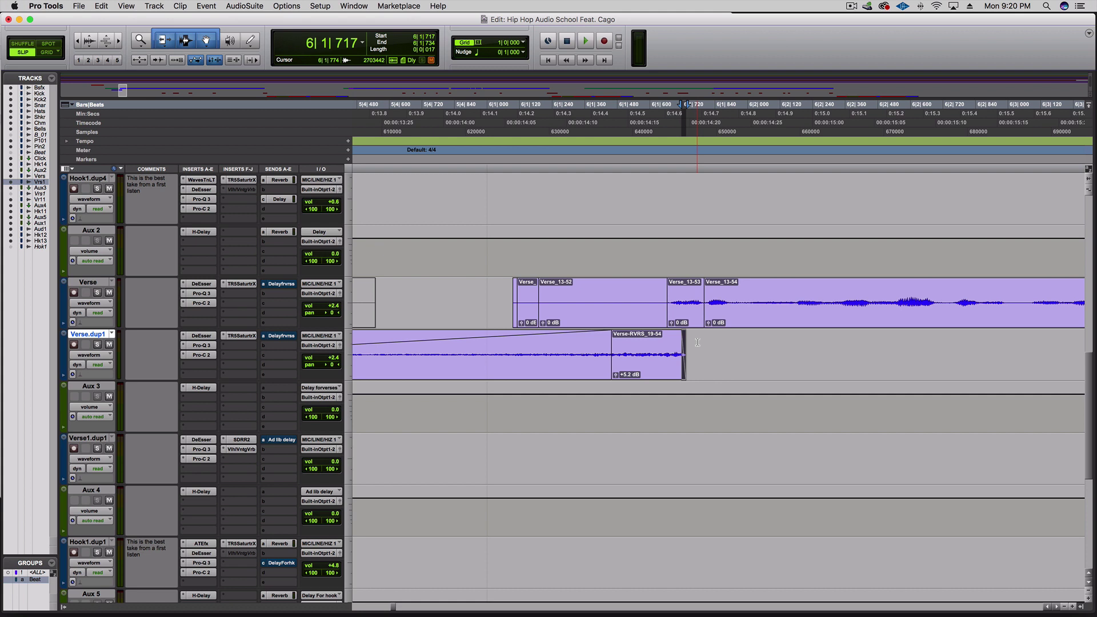
Step: Play back the faded reversed clip from about 5|1|509 to check the transition into the verse
key(super+bracketleft)
key(super+bracketleft)
key(super+bracketleft)
click(577, 343)
key(space)
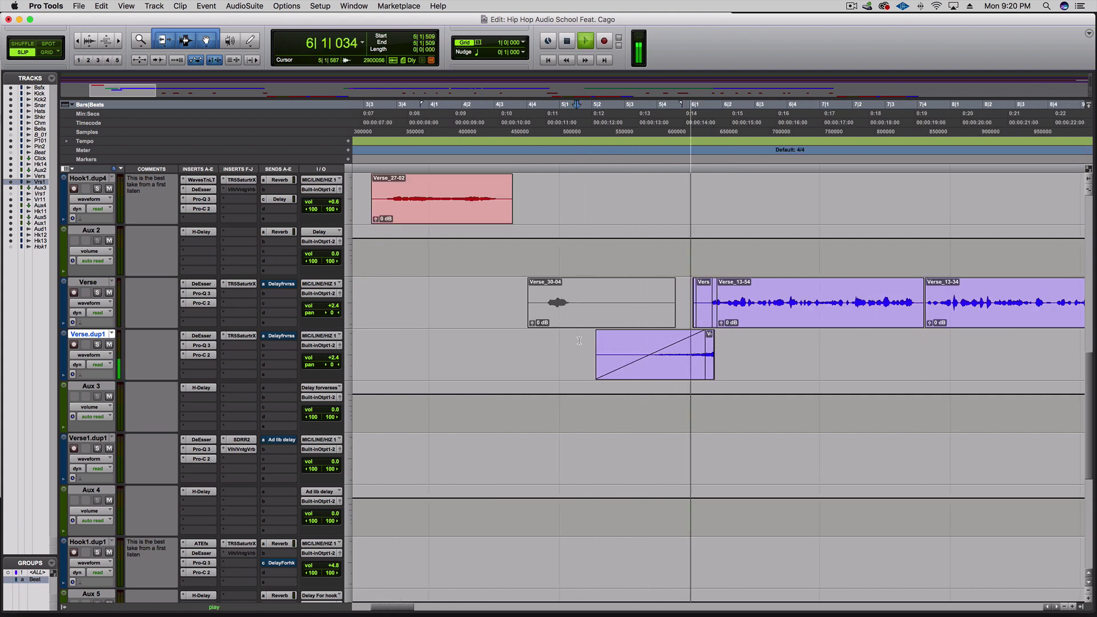
key(space)
Step: Change the reversed clip's fade-in from a straight line to the steep late-rising preset curve
double_click(684, 371)
click(469, 309)
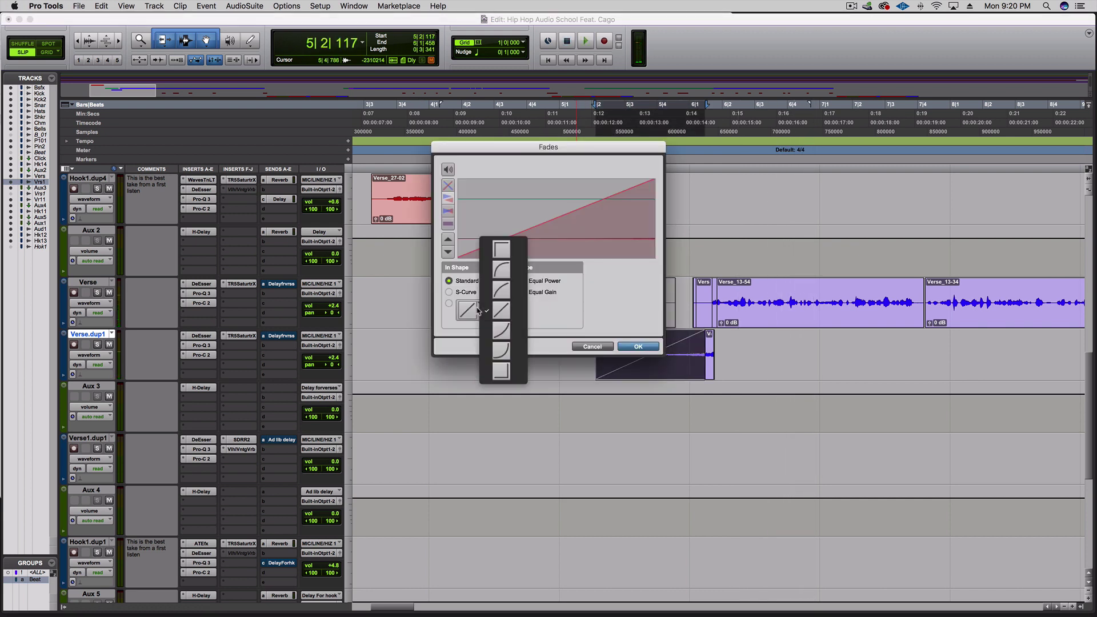
click(512, 350)
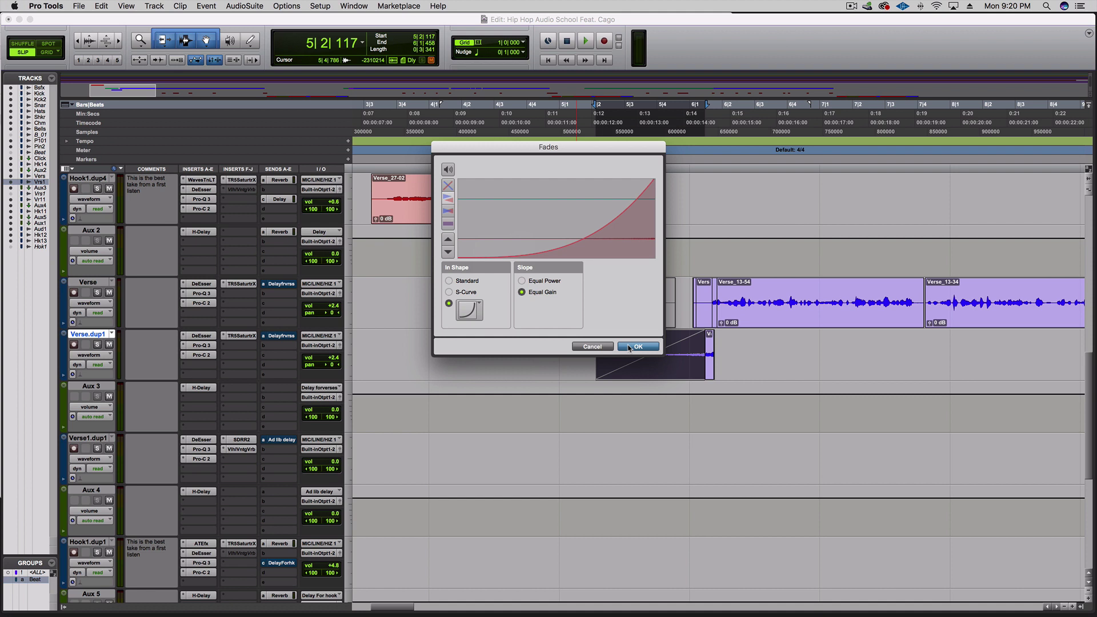
click(629, 346)
Step: Play back from 3|2|928 to hear the new fade-in curve lead into the verse
click(366, 345)
key(space)
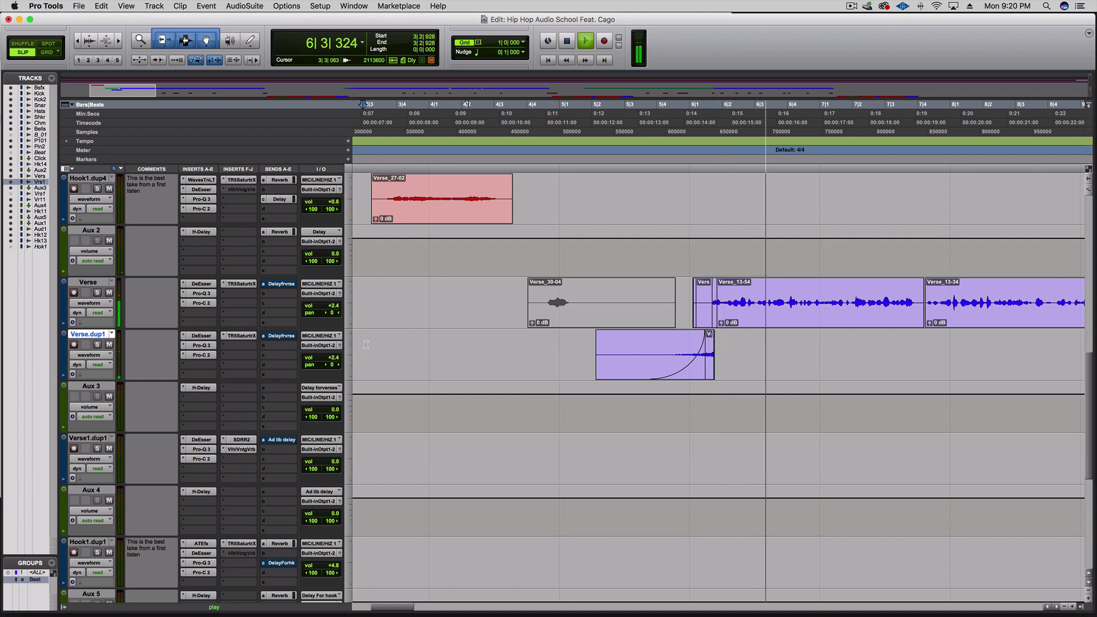
key(space)
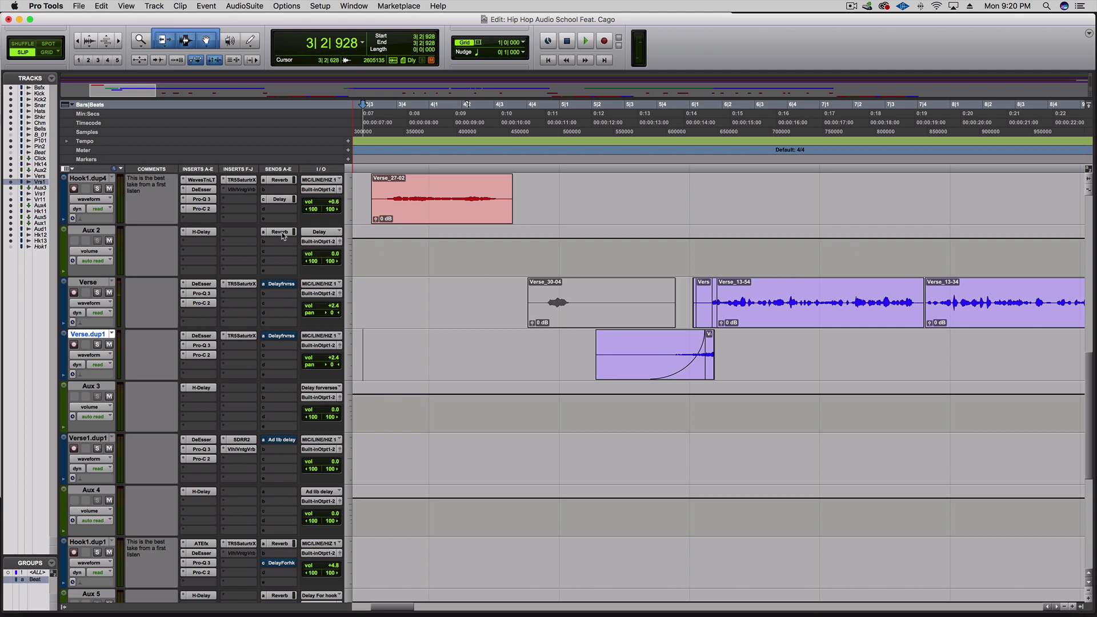
Step: Add a Reverb send in slot b of Verse.dup1, centre its pan and raise the send level to -4.6 dB
drag(288, 336, 286, 345)
click(286, 345)
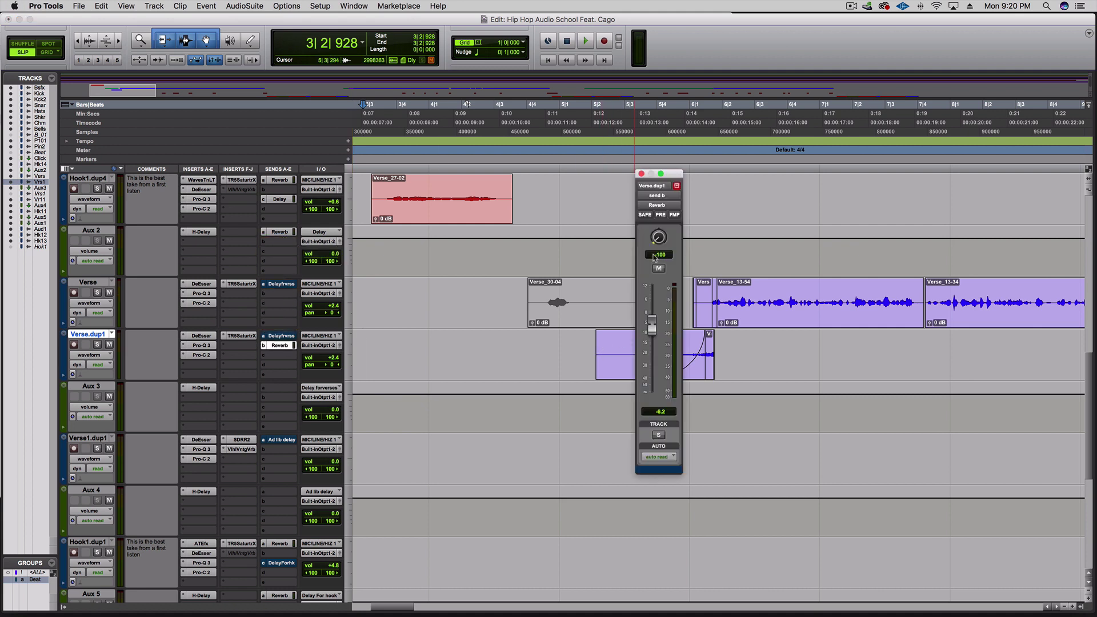
alt+click(659, 238)
drag(652, 328, 652, 324)
drag(679, 175, 862, 186)
Step: Lower the Verse.dup1 Reverb send to -8.4 dB while playing back from 5|3|878
key(space)
click(654, 345)
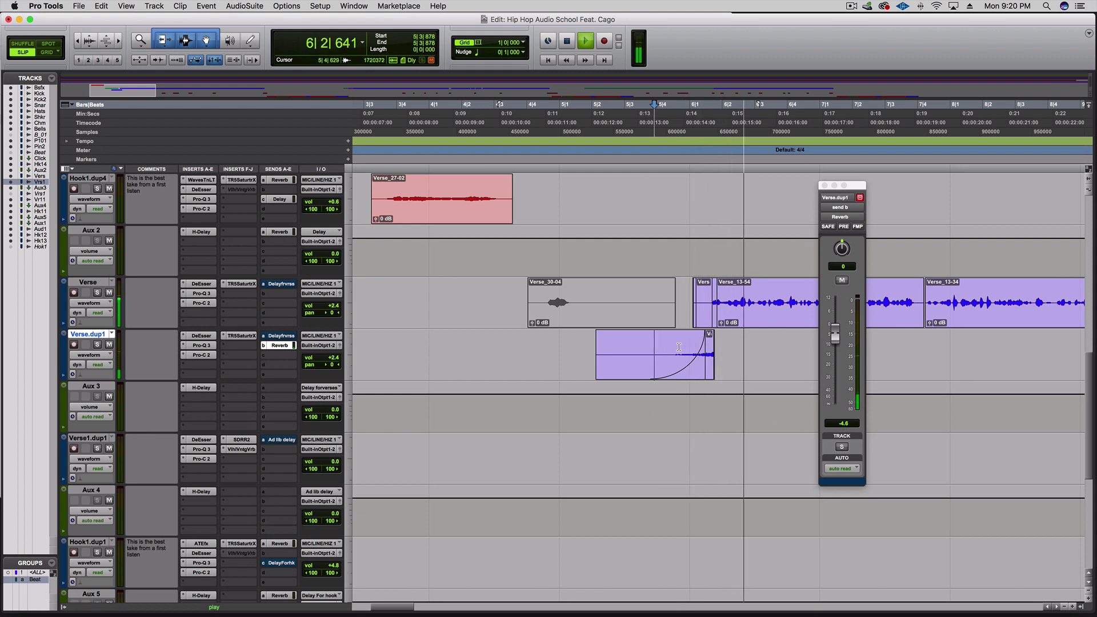
drag(835, 338, 837, 342)
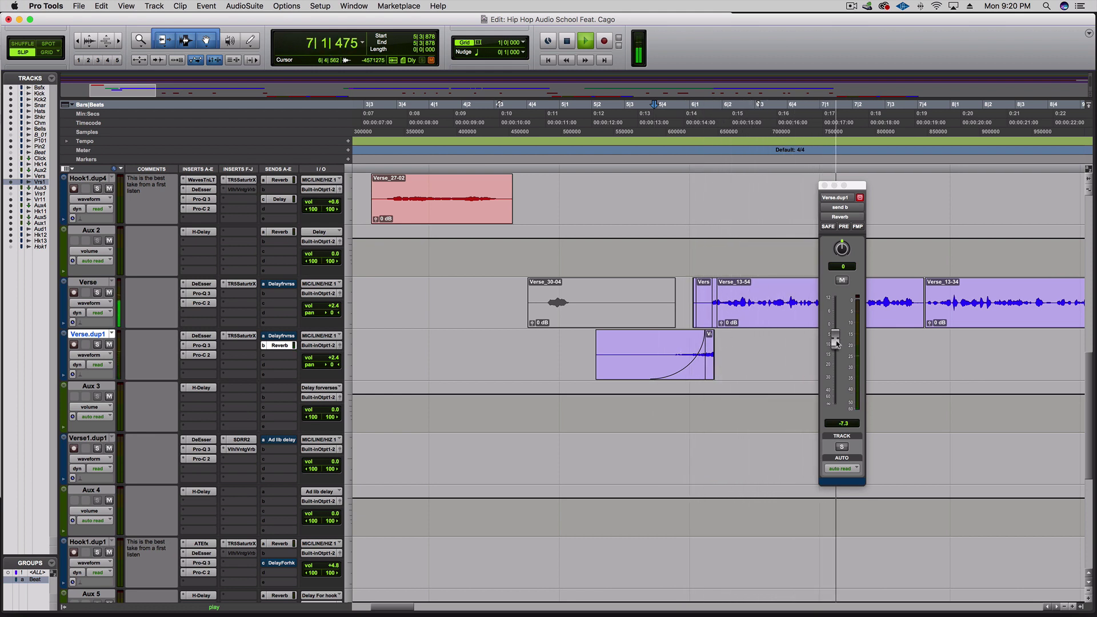
key(space)
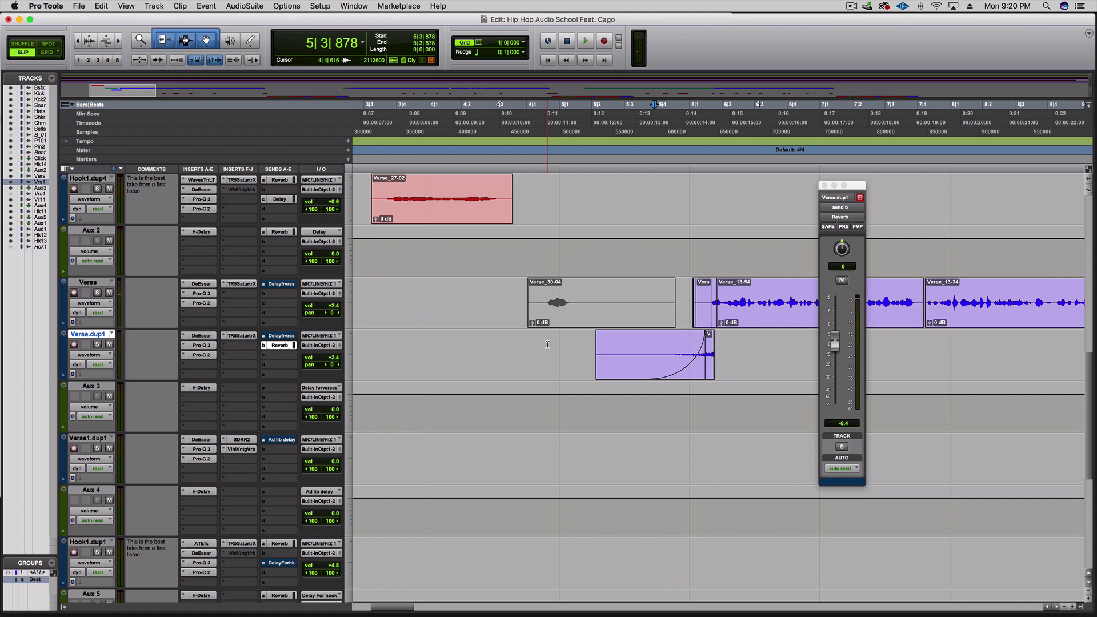
Step: Play back from 4|4|616 to check the reversed clip with its Reverb send level
click(547, 345)
key(space)
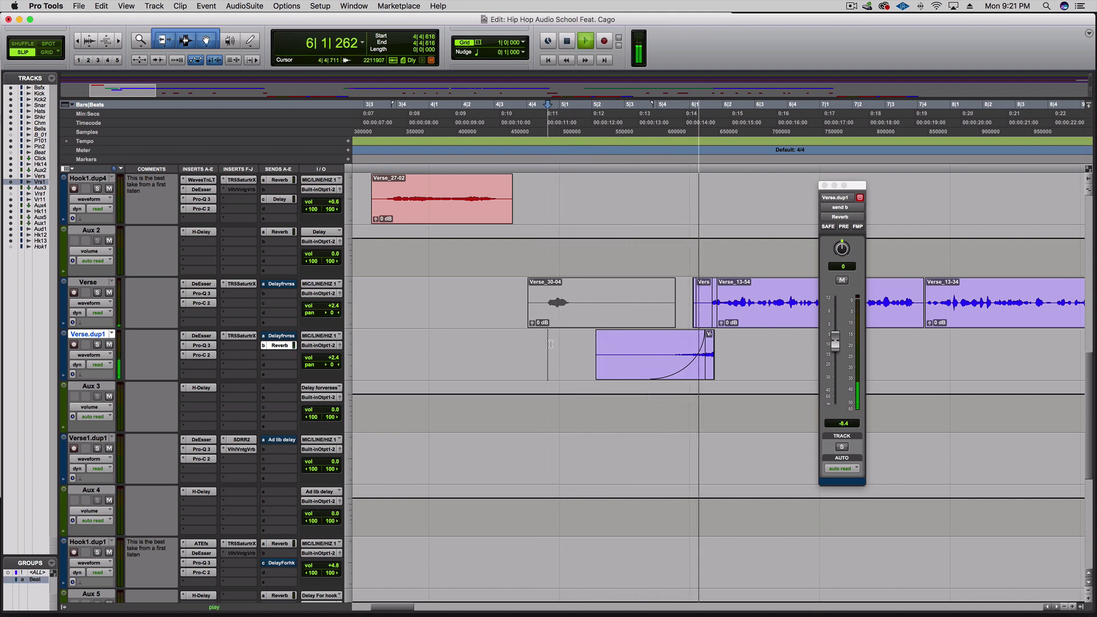
key(space)
Step: Change the fade-in shape of the reversed clip on Verse.dup1 to the gentler preset curve, one shape closer to linear
double_click(668, 367)
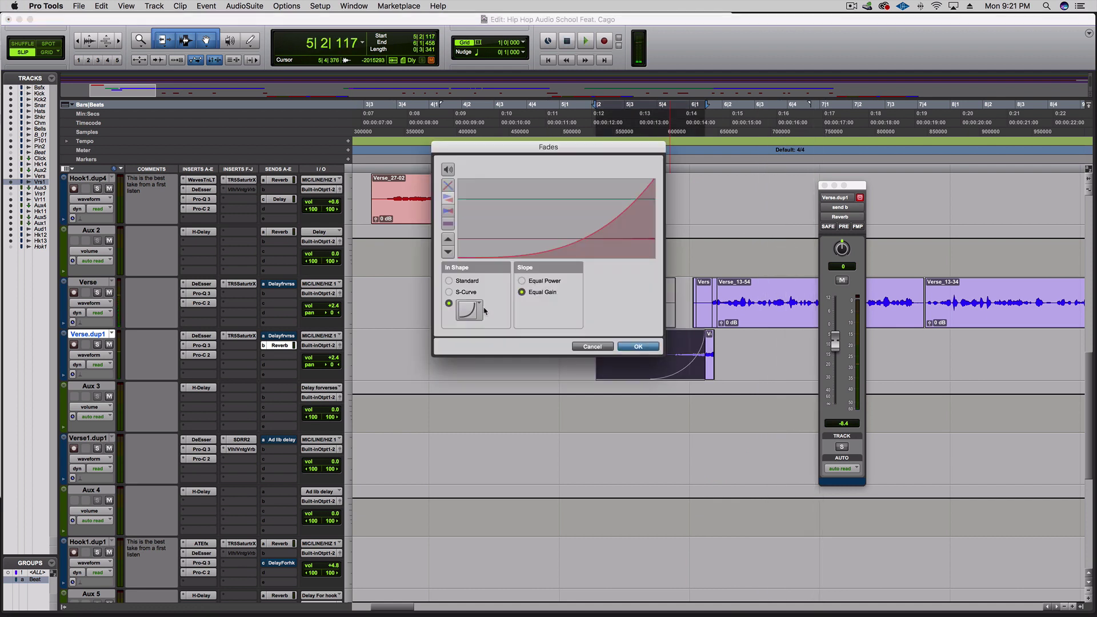
click(484, 311)
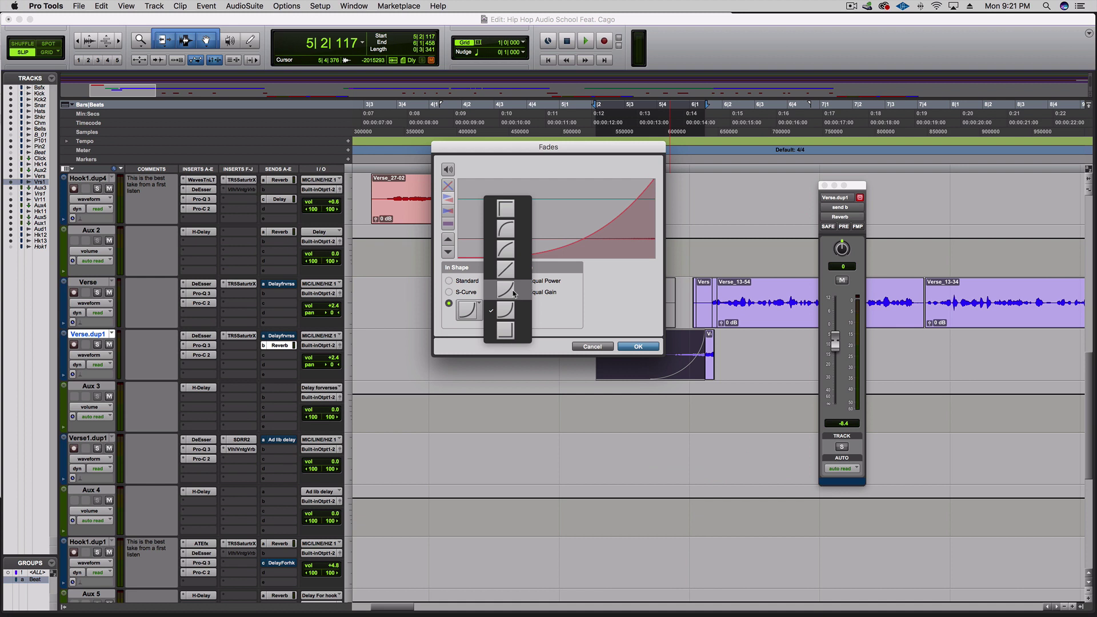
click(514, 294)
click(637, 346)
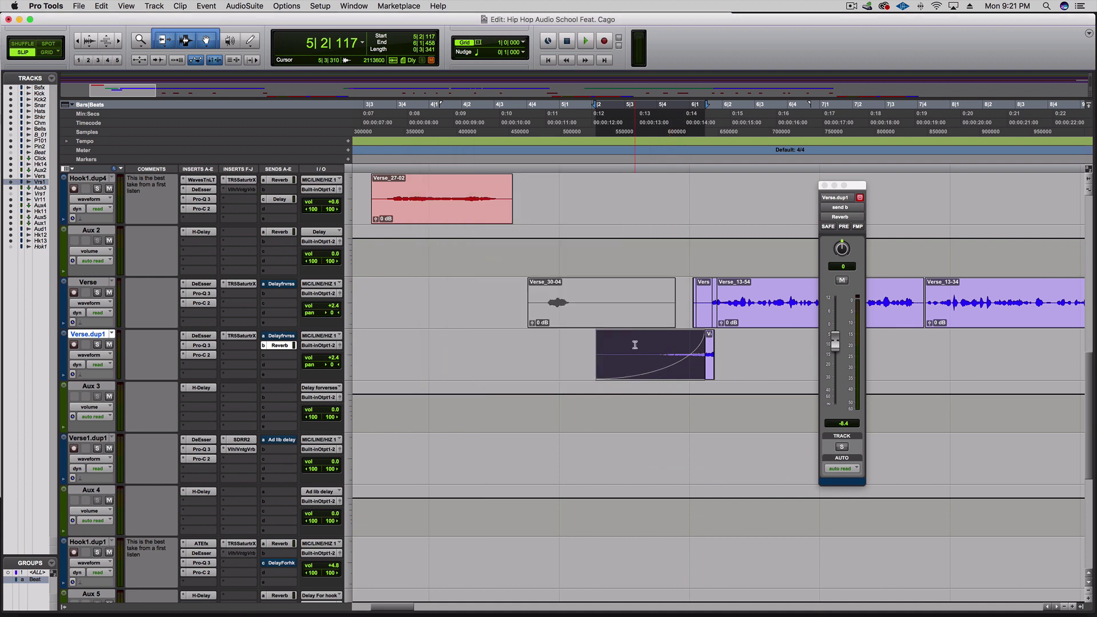
Step: Play back from 3|3|047 through the verse entry to hear the gentler fade-in
click(379, 340)
key(space)
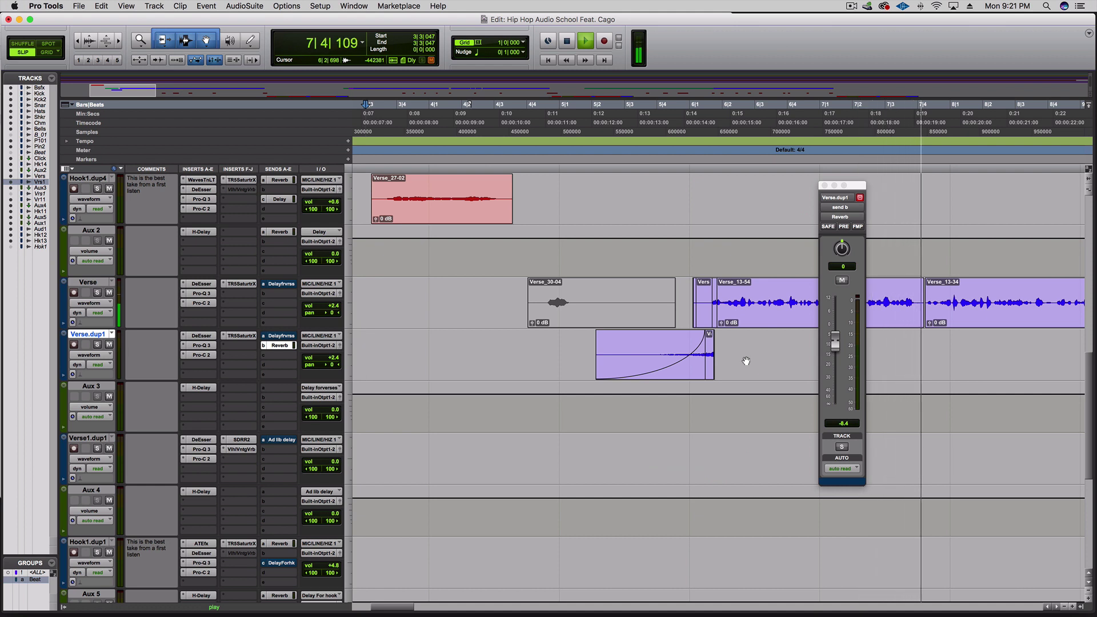
key(space)
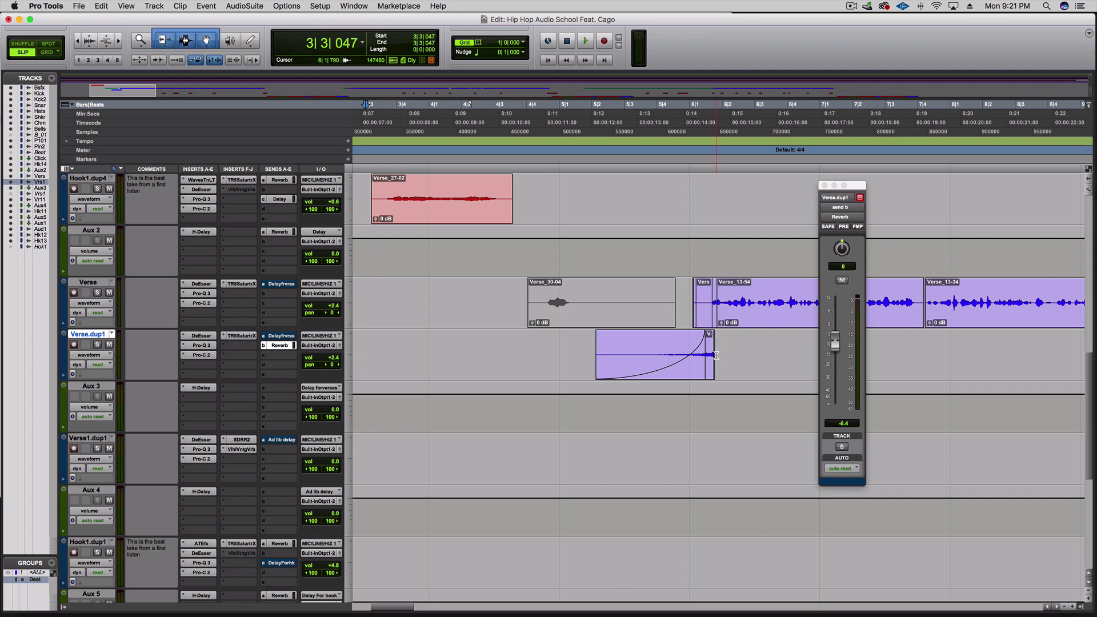
Step: Move the reversed clip and its fades on Verse.dup1 earlier to start at 5|1|339, using Slip mode for the final placement
key(F4)
click(686, 373)
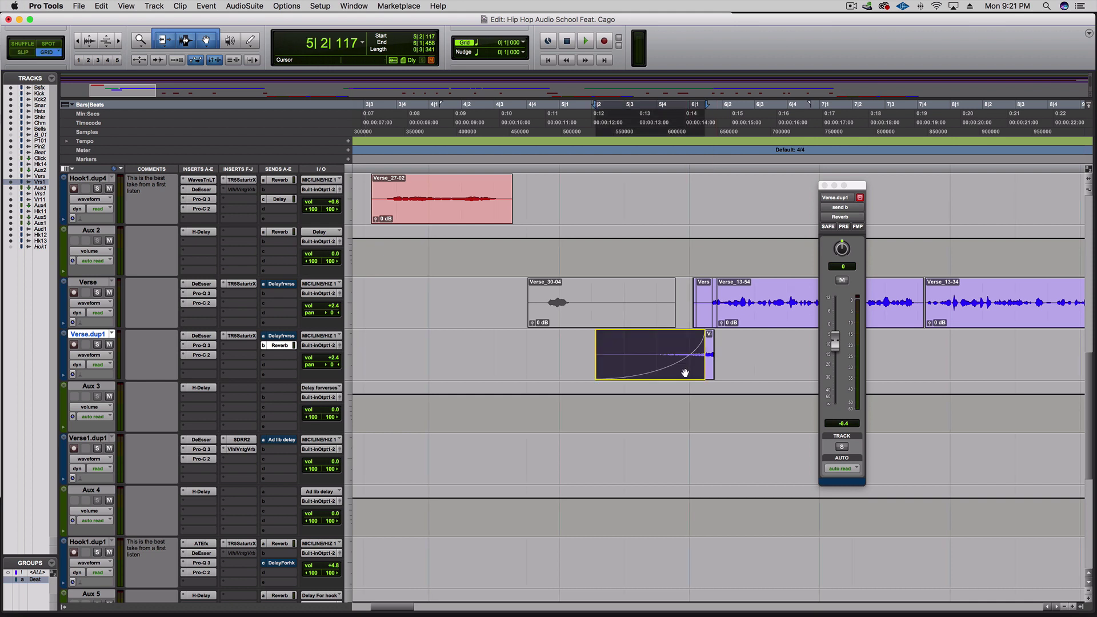
drag(689, 371, 668, 370)
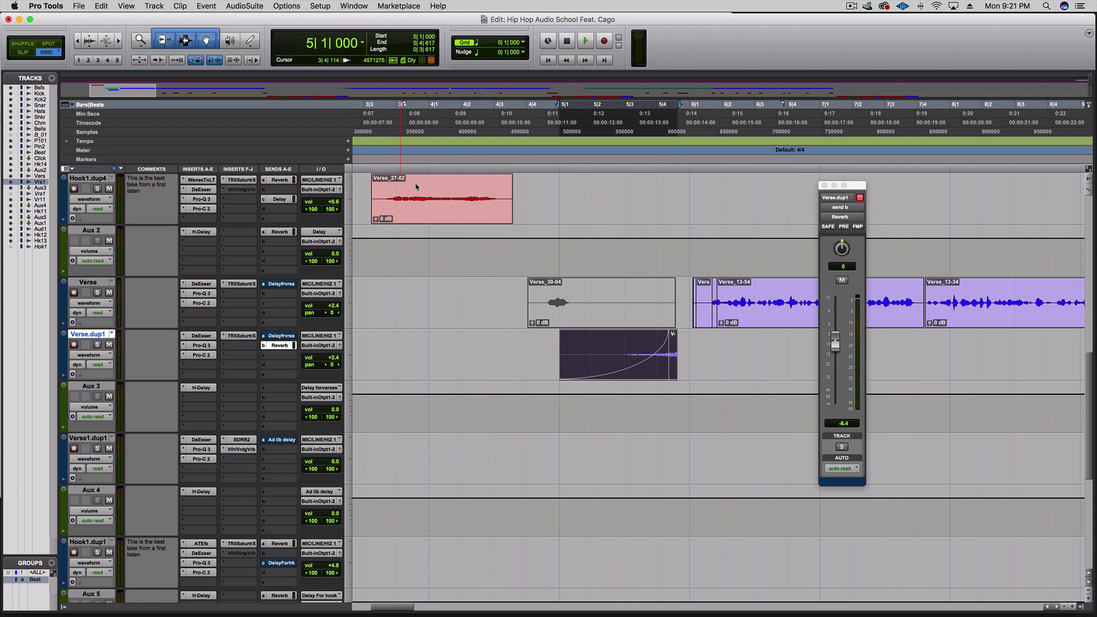
key(t)
scroll(700, 315, right, 4)
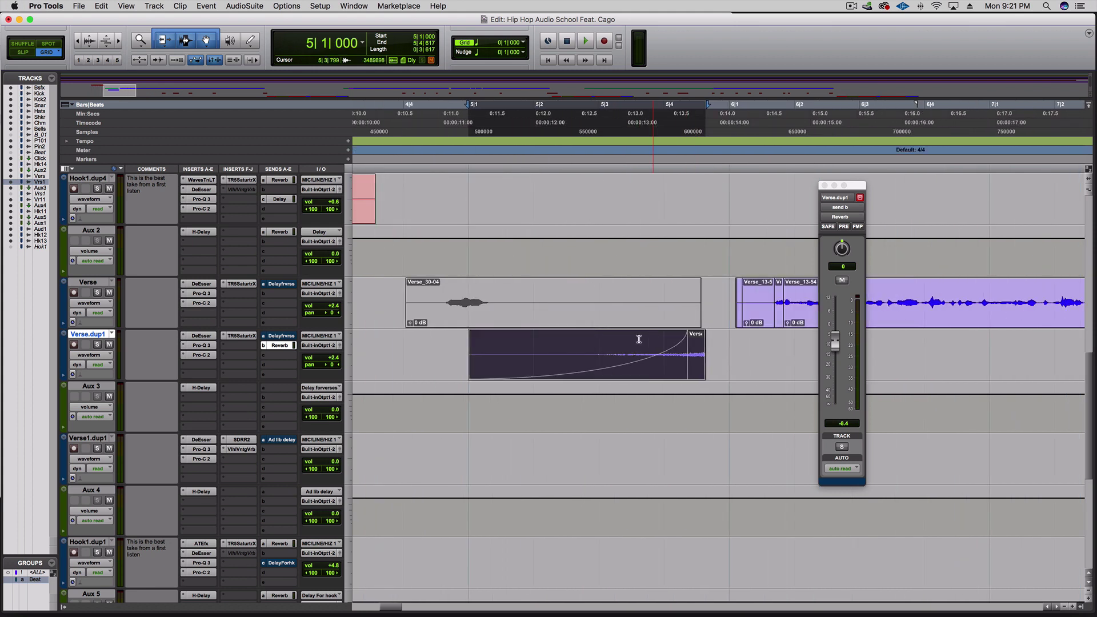
key(F2)
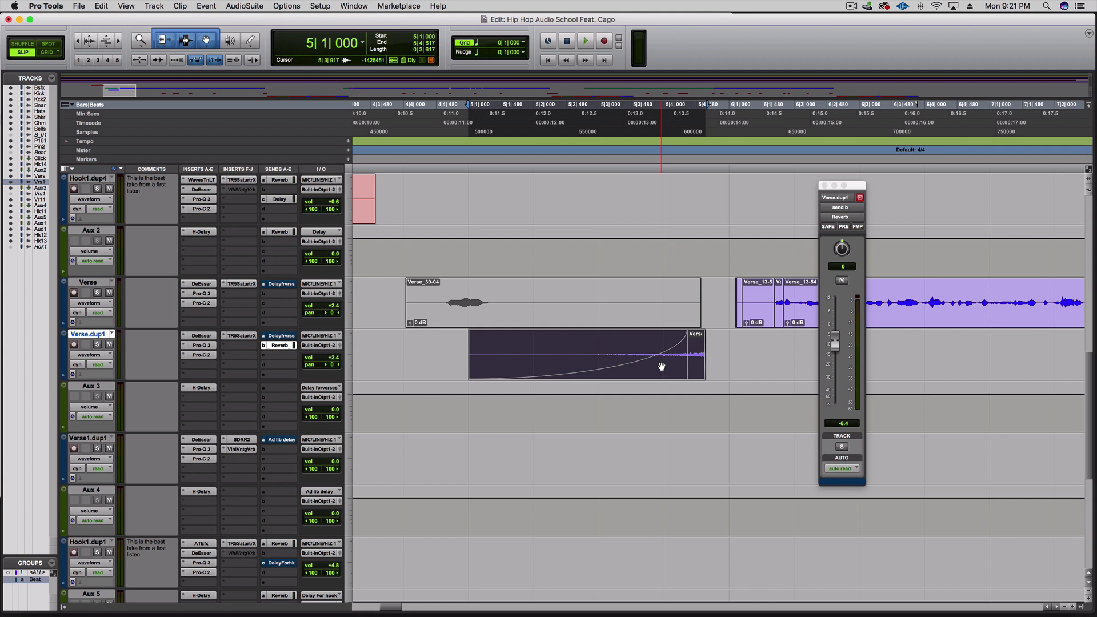
drag(661, 366, 685, 364)
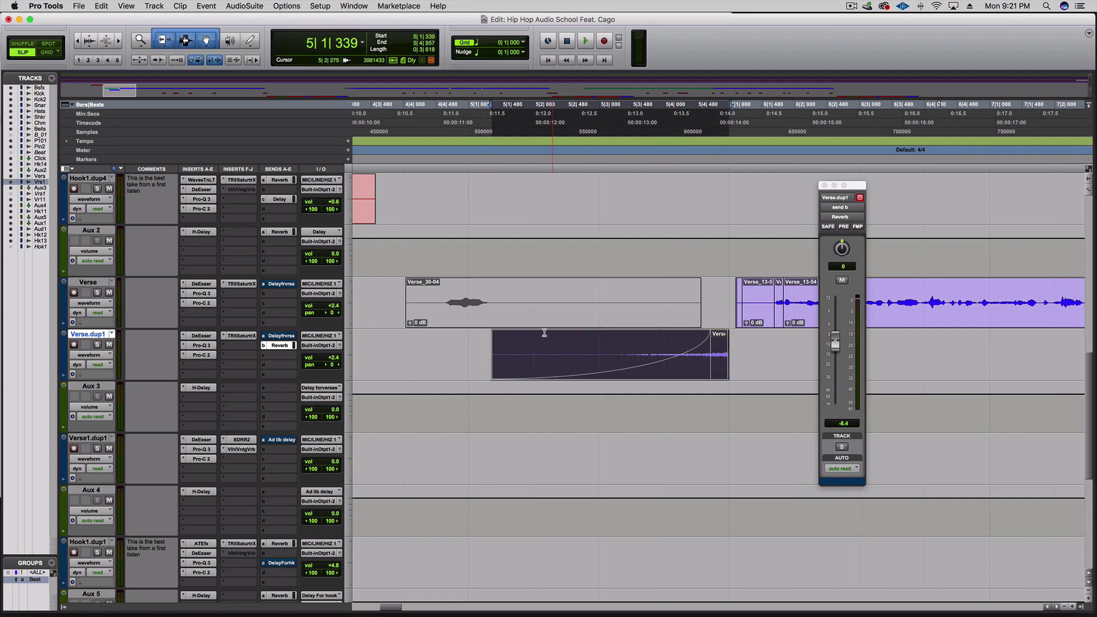
Step: Play back from 4|4|955 to check the reversed clip's new timing against the verse entry
click(469, 351)
key(space)
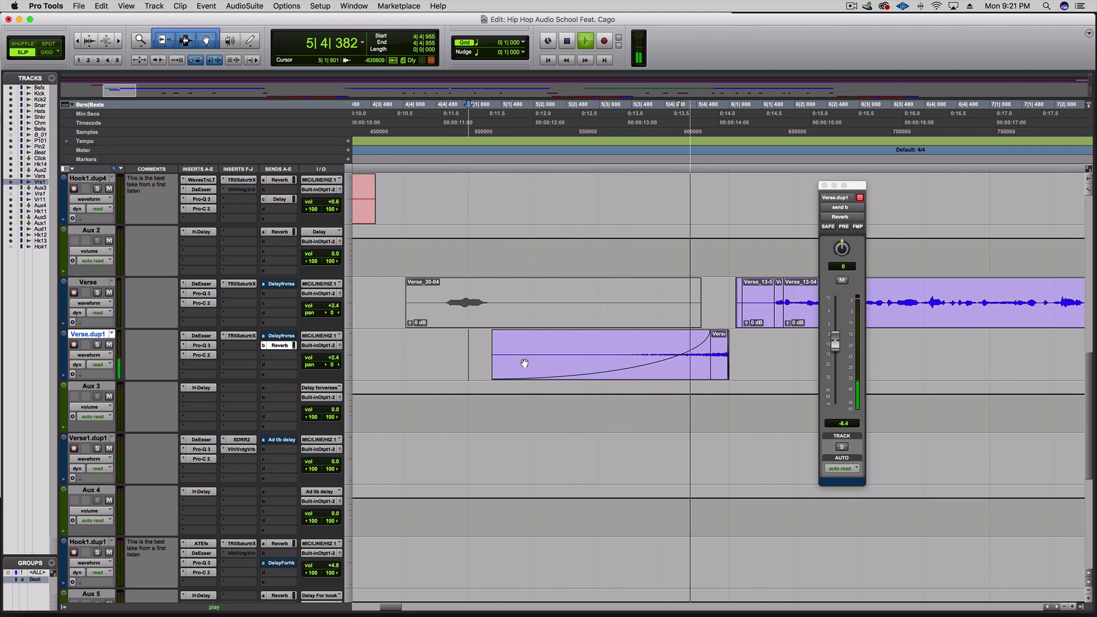
key(space)
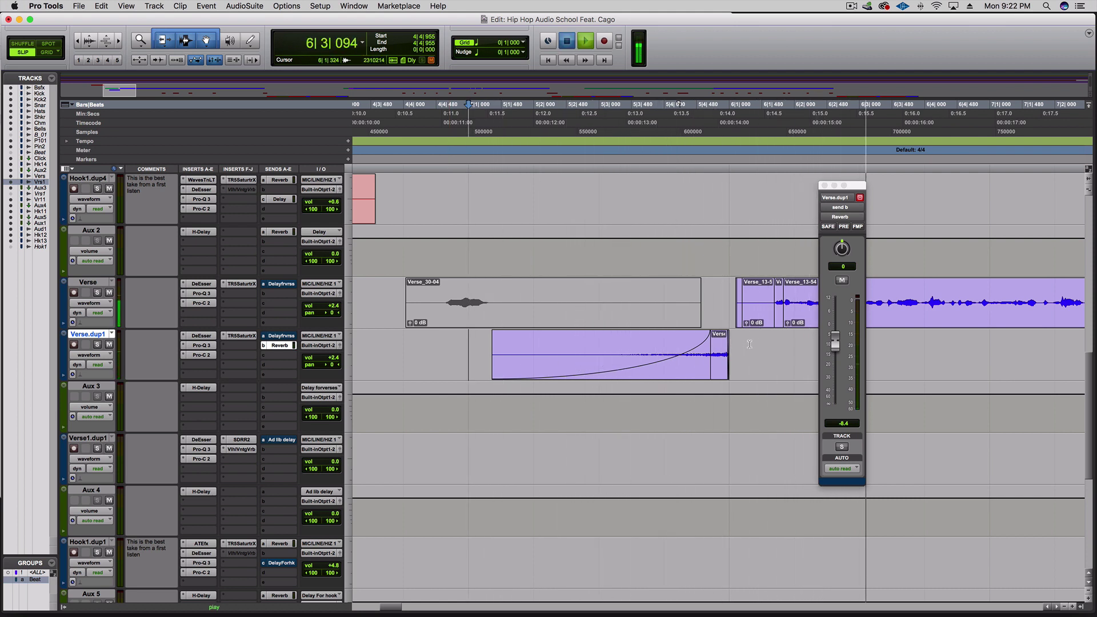
click(749, 344)
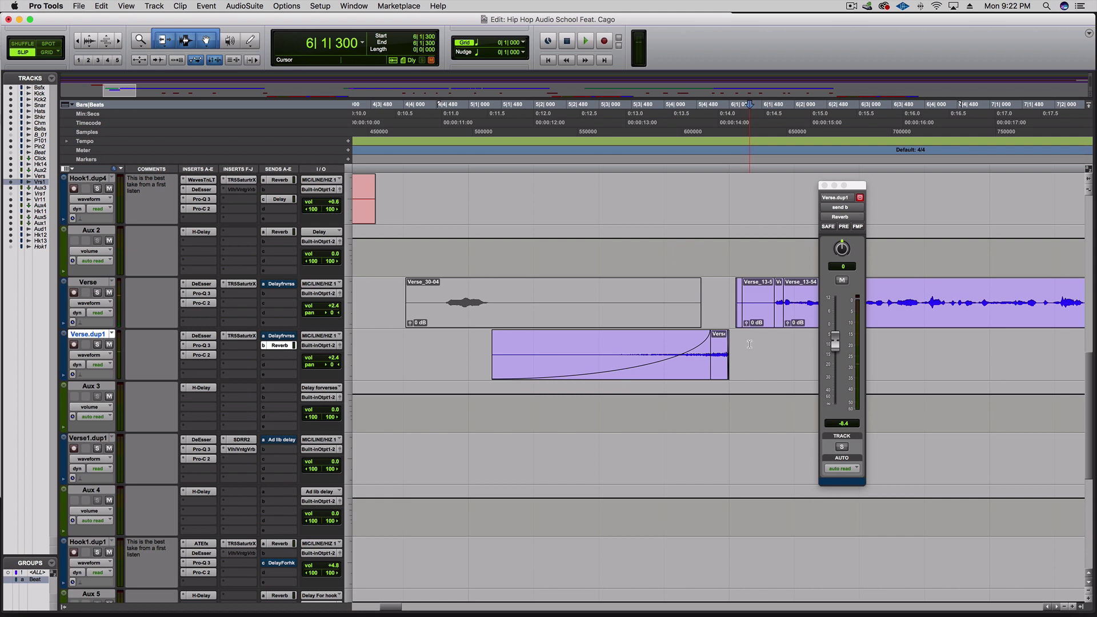
Step: With a 1/16 note grid, separate the Verse track's opening word at 6|2|000 and repeat it backwards to 5|4|480 as a stutter
click(47, 52)
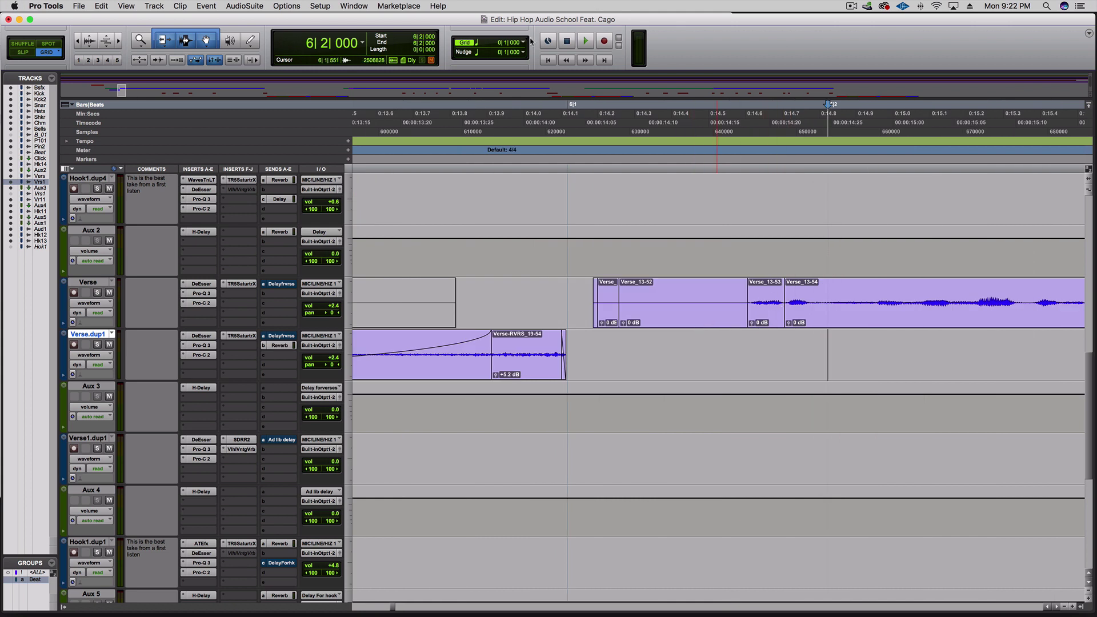
click(530, 41)
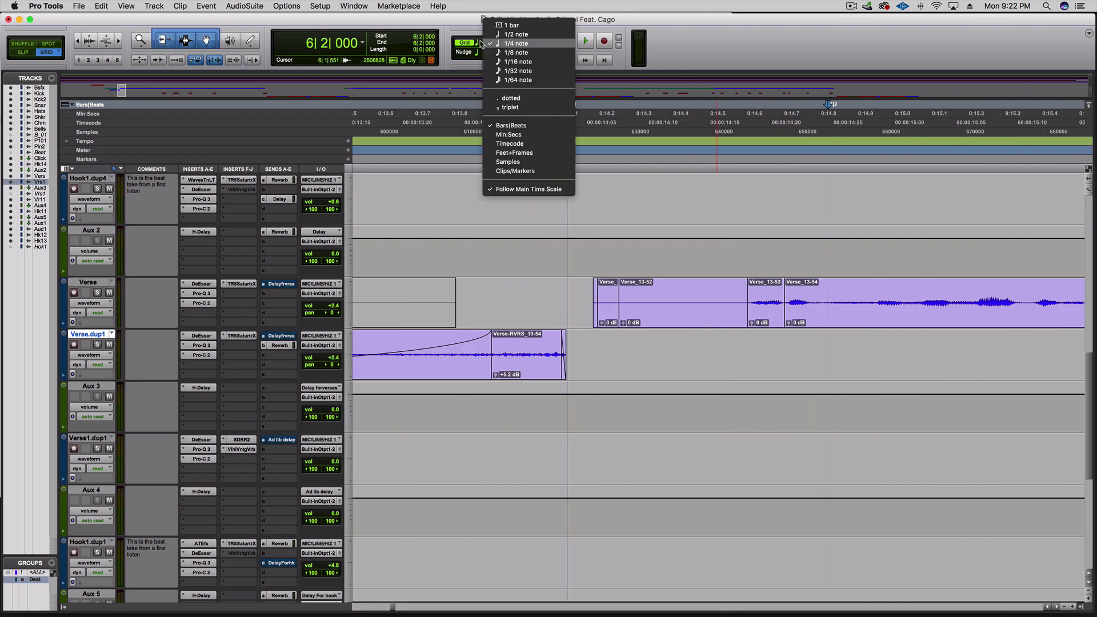
click(488, 64)
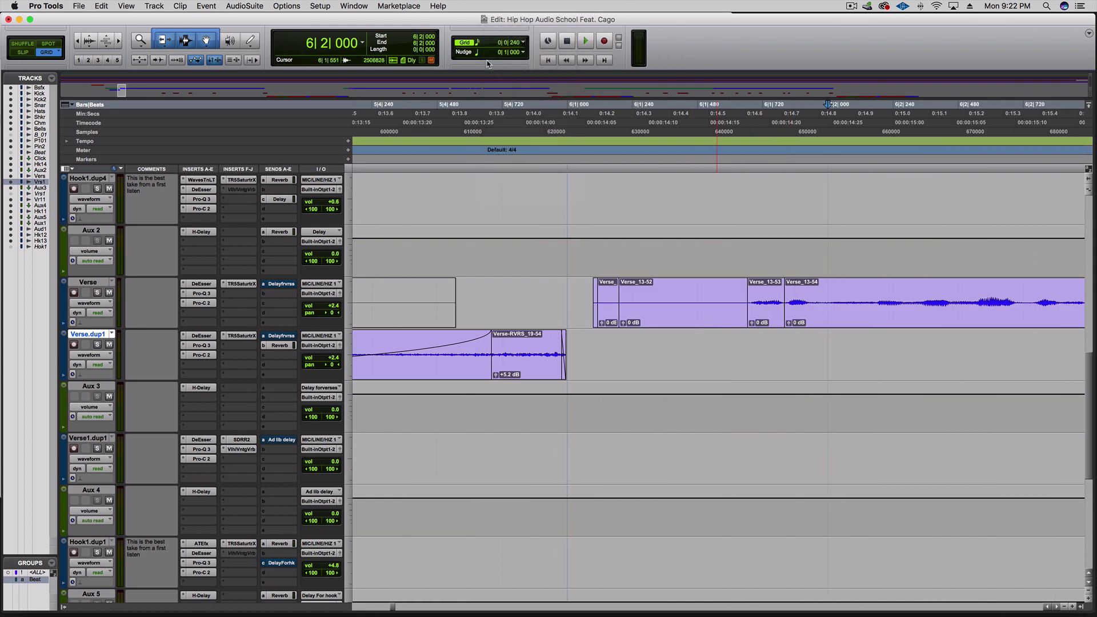
drag(827, 291, 529, 316)
key(super+e)
Step: Play back from 5|4|240 to hear the repeated opening word
click(432, 292)
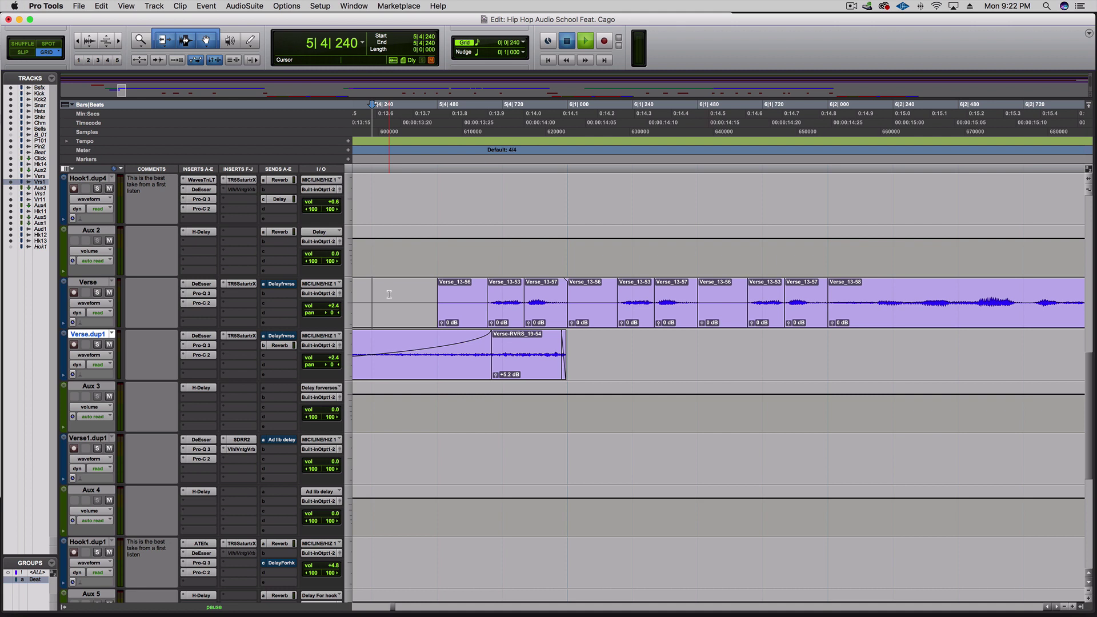
key(space)
key(space)
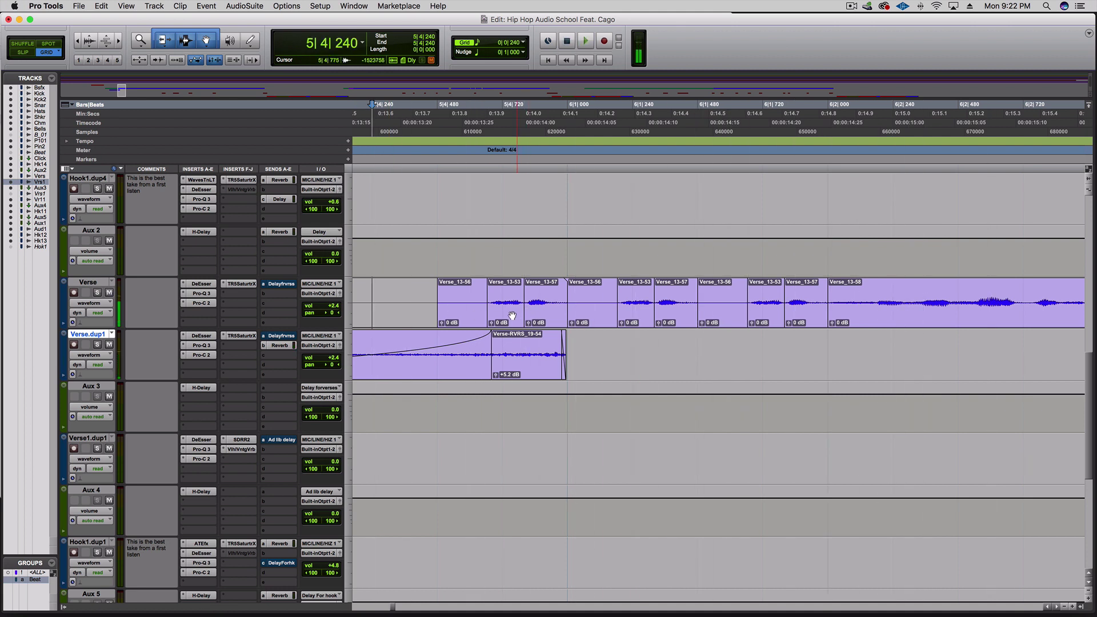
Step: Delete the Verse stutter pieces between 5|4|480 and 6|1|000, plus the Verse_13-57 piece at 6|1|319
click(505, 313)
key(Delete)
click(545, 313)
key(Delete)
click(478, 313)
key(Delete)
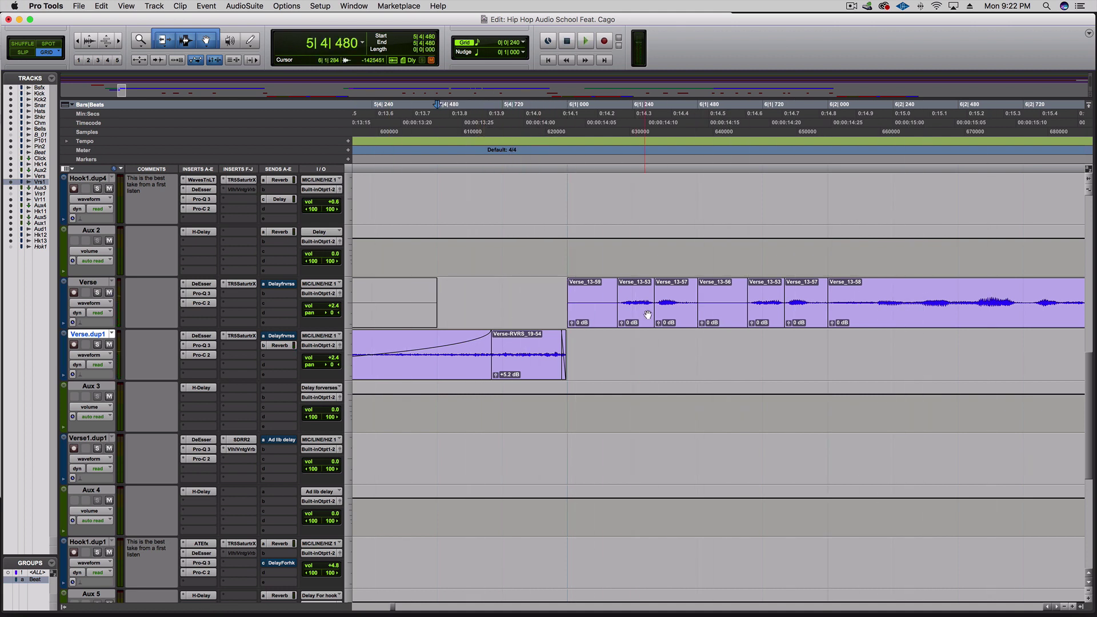
click(673, 318)
key(Delete)
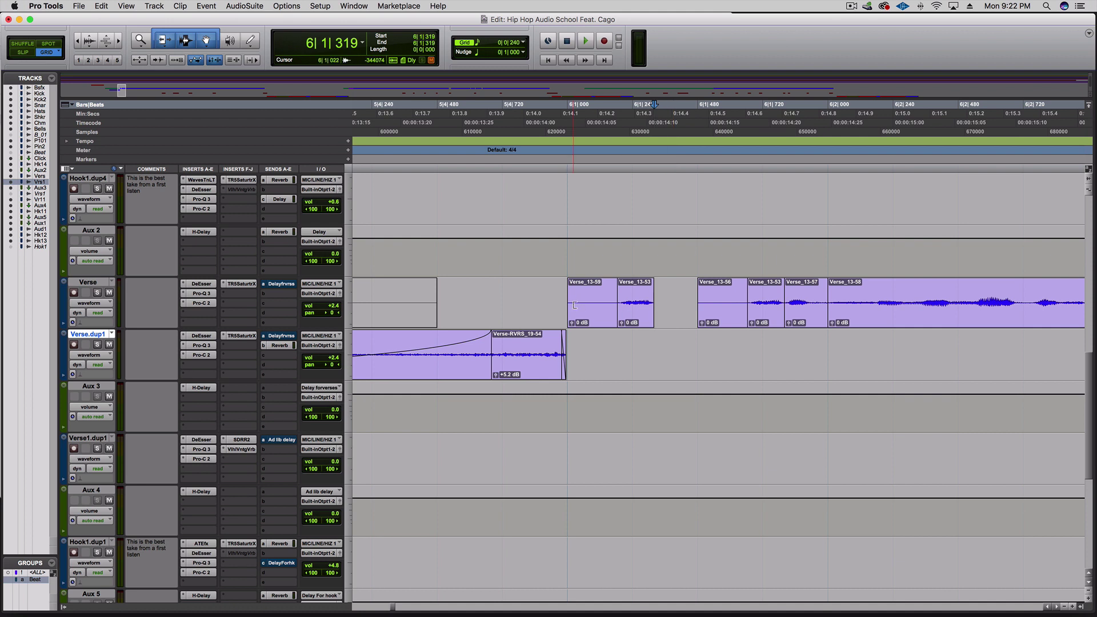
Step: Play back from 5|3|720 to hear the thinned-out stutter leading into the verse
key(r)
click(503, 290)
key(space)
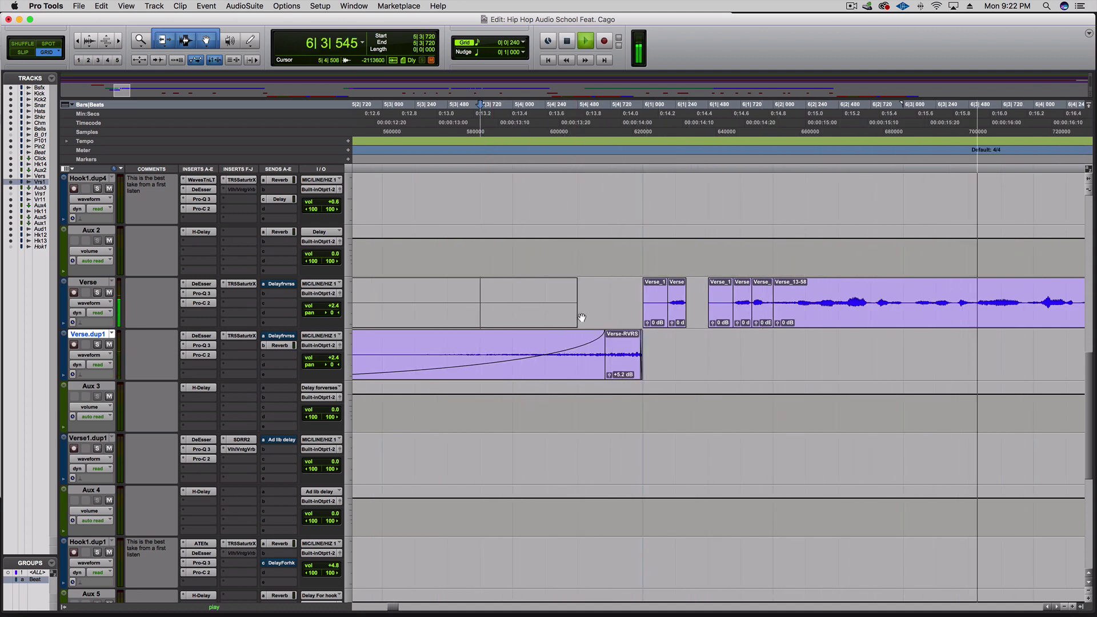
key(space)
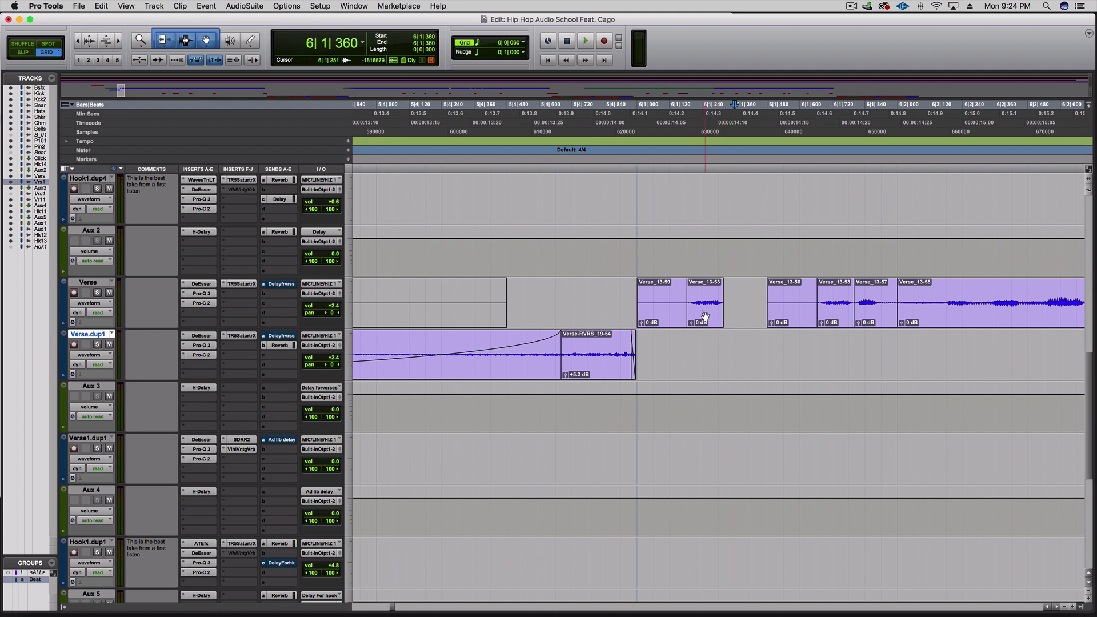
Step: Delete the remaining Verse_13-53 and Verse_13-59 pieces after 6|1|000 and the Verse_13-56 piece at 6|1|480
click(704, 317)
key(BackSpace)
click(662, 317)
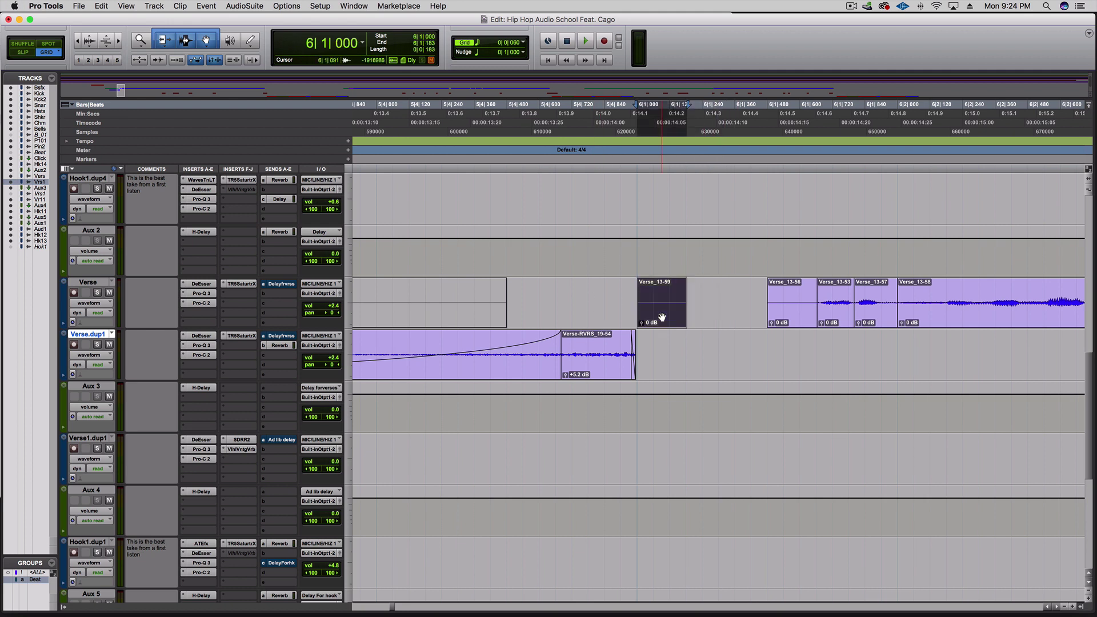
key(BackSpace)
click(805, 320)
key(BackSpace)
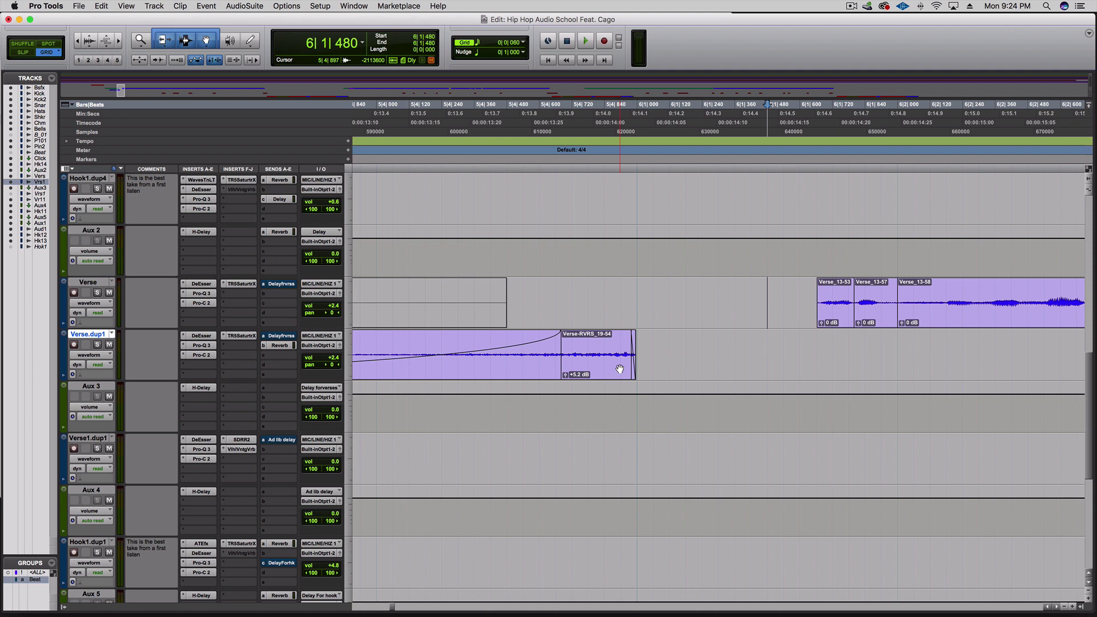
Step: Extend the end of the reversed clip on Verse.dup1 to about 6|1|060 and play back from 4|4|060 to check it
drag(628, 357, 706, 364)
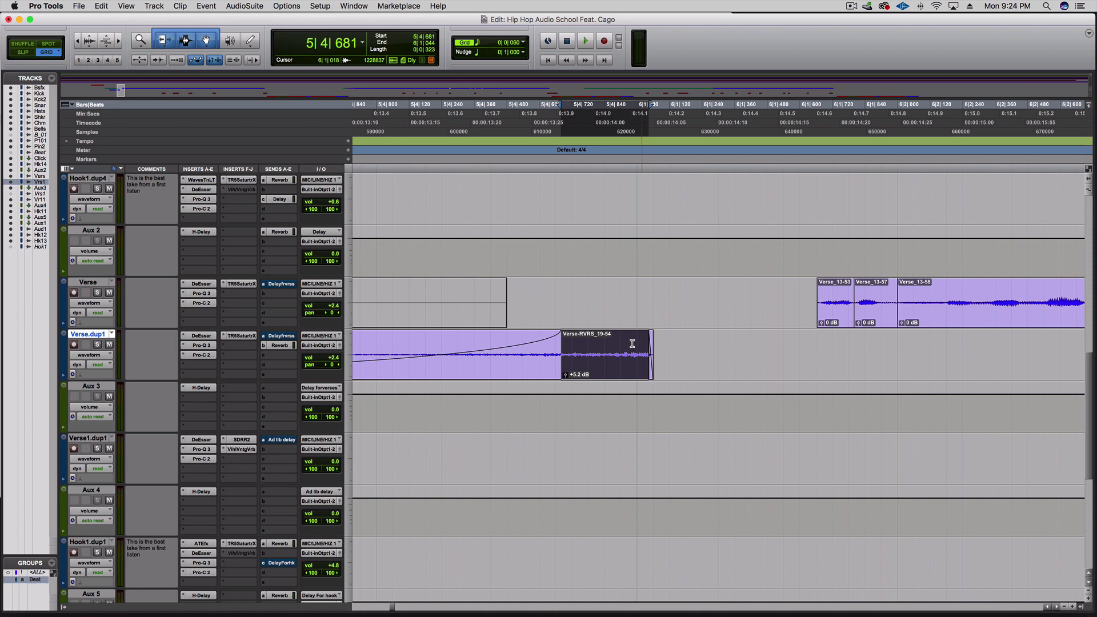
key(r)
key(r)
key(r)
click(547, 355)
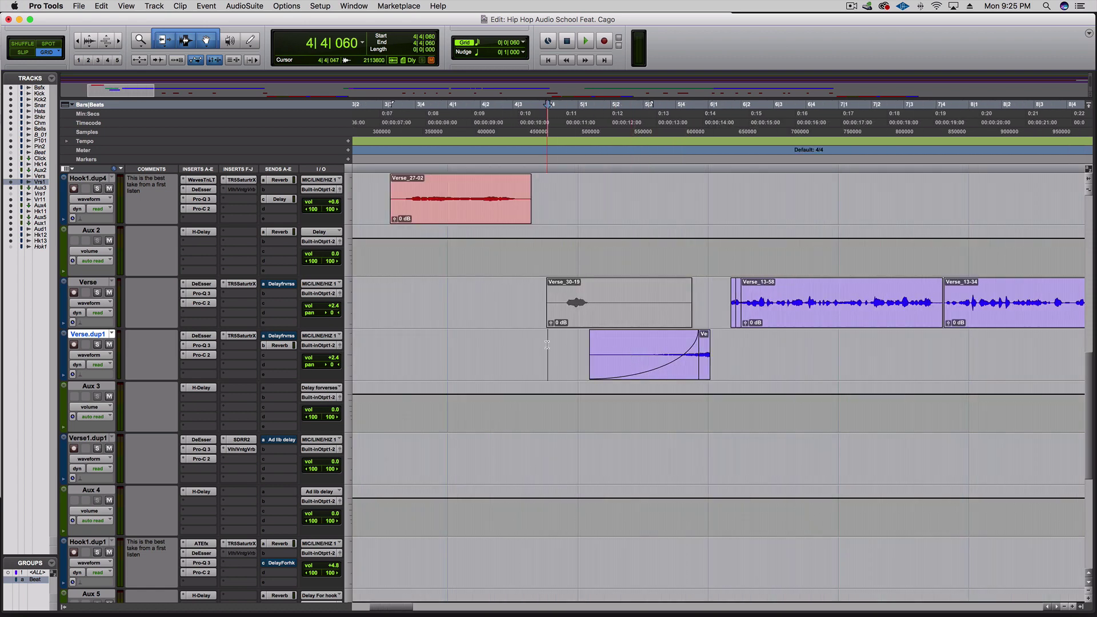
key(space)
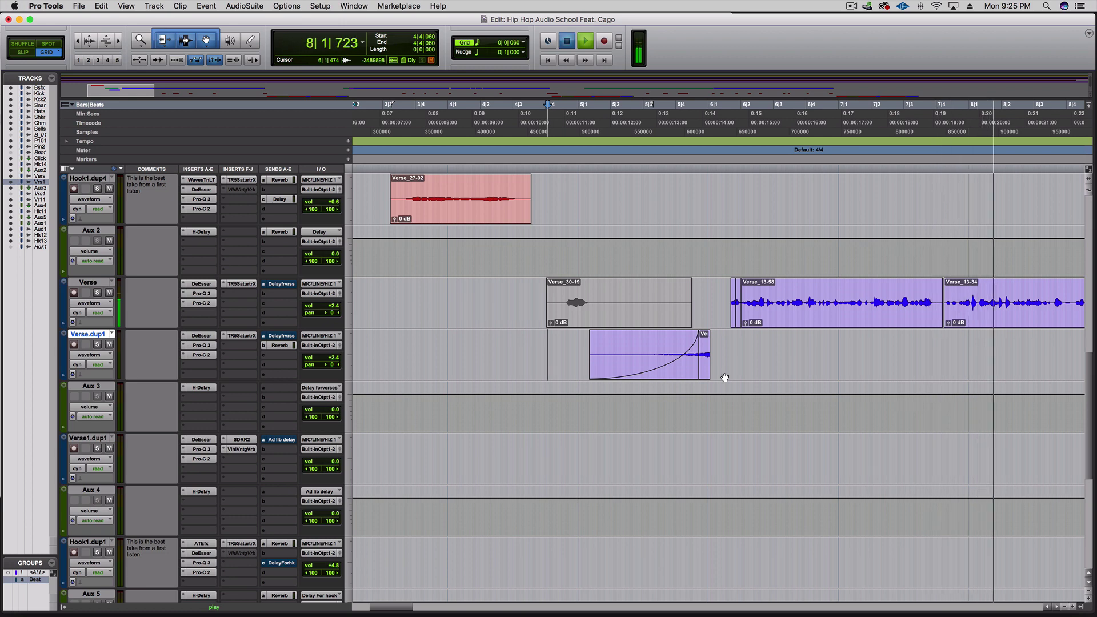
key(space)
Step: Play back from 3|2|900 to hear the whole intro lead through the reversed swell into the verse
key(r)
key(r)
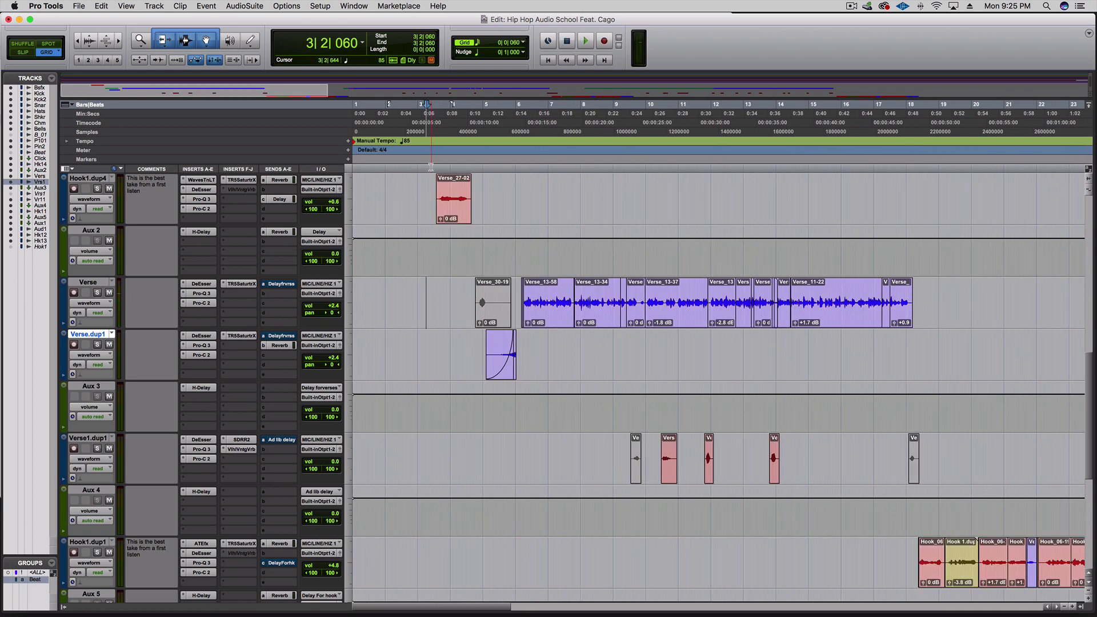
click(434, 170)
key(space)
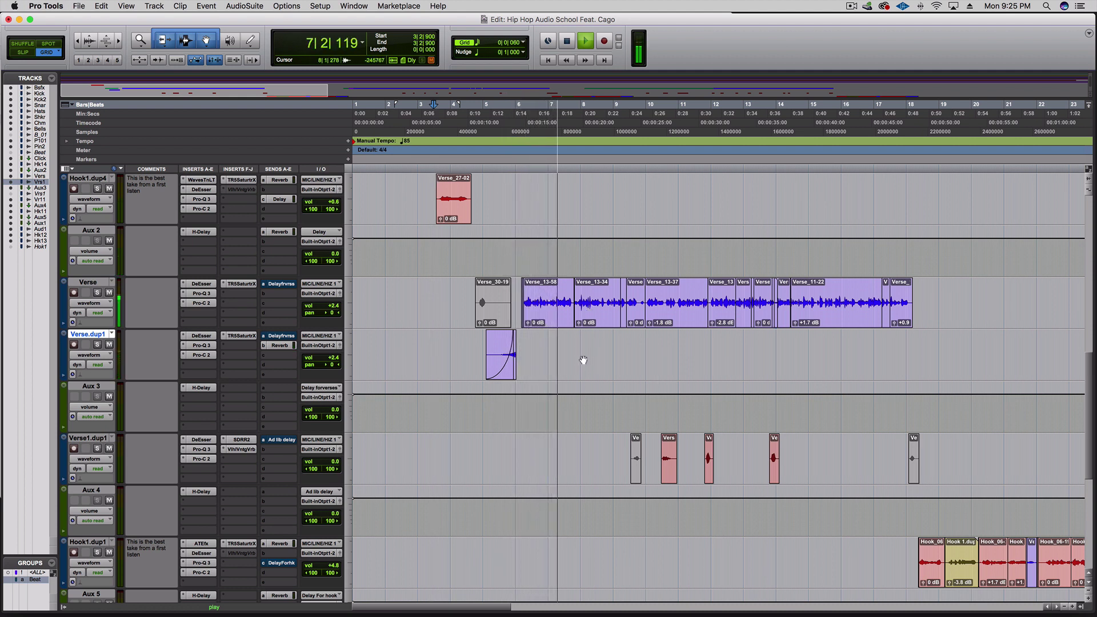
key(space)
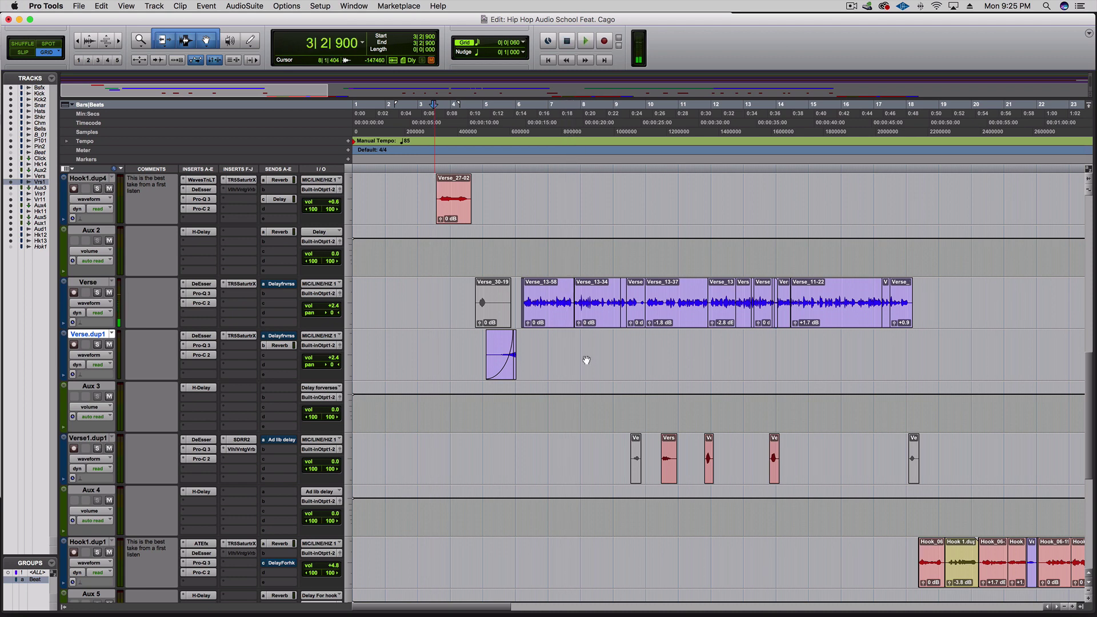
Step: Separate the opening word of the Hook_06-34 clip on Hook1.dup1 from 18|2|597 to 18|2|893
scroll(589, 362, right, 5)
scroll(766, 372, down, 3)
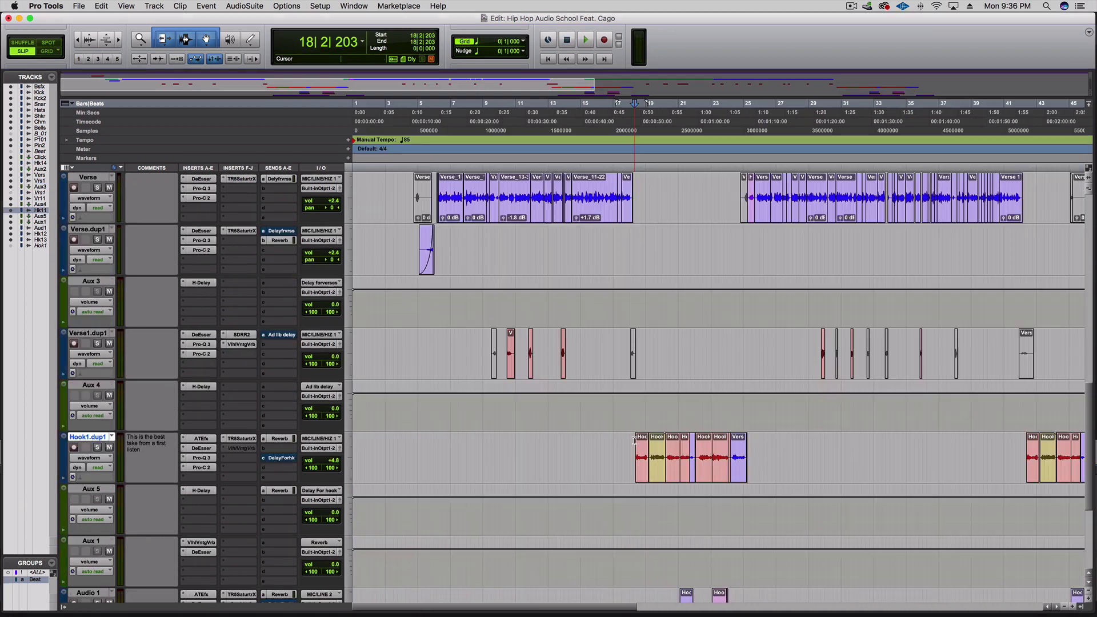
key(ctrl+])
key(ctrl+])
scroll(643, 441, right, 3)
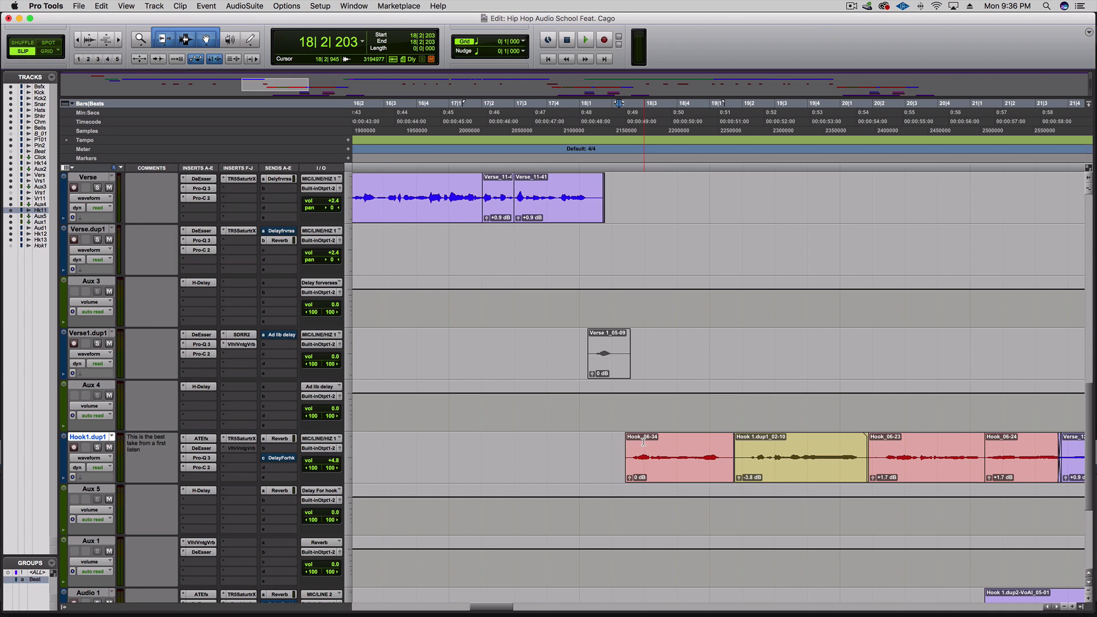
scroll(647, 403, down, 2)
key(ctrl+])
key(ctrl+])
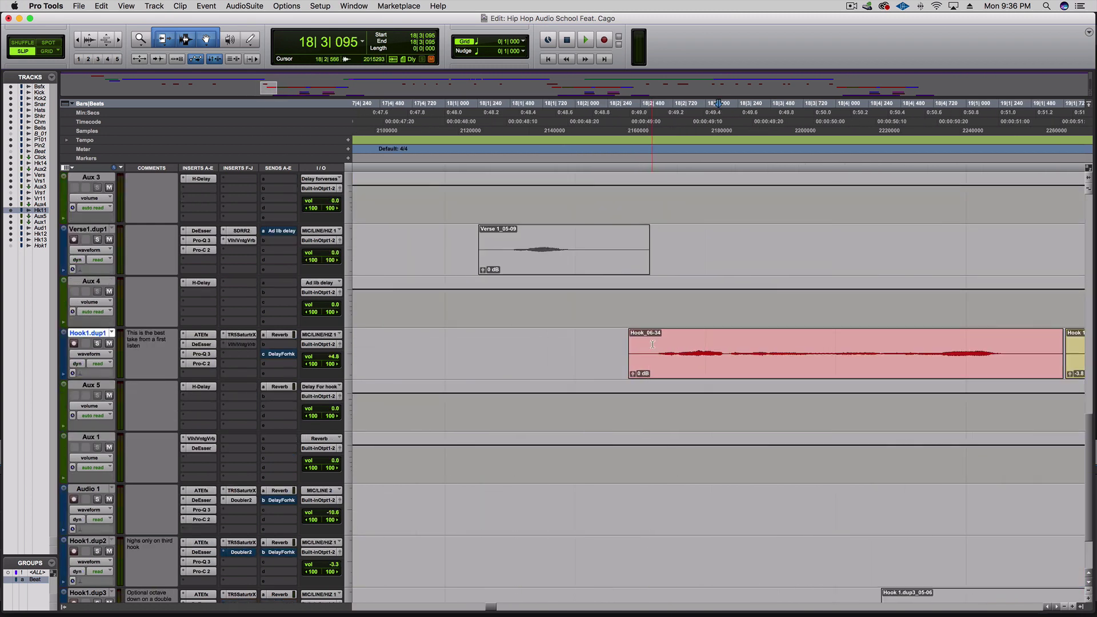
drag(654, 343, 694, 341)
key(ctrl+e)
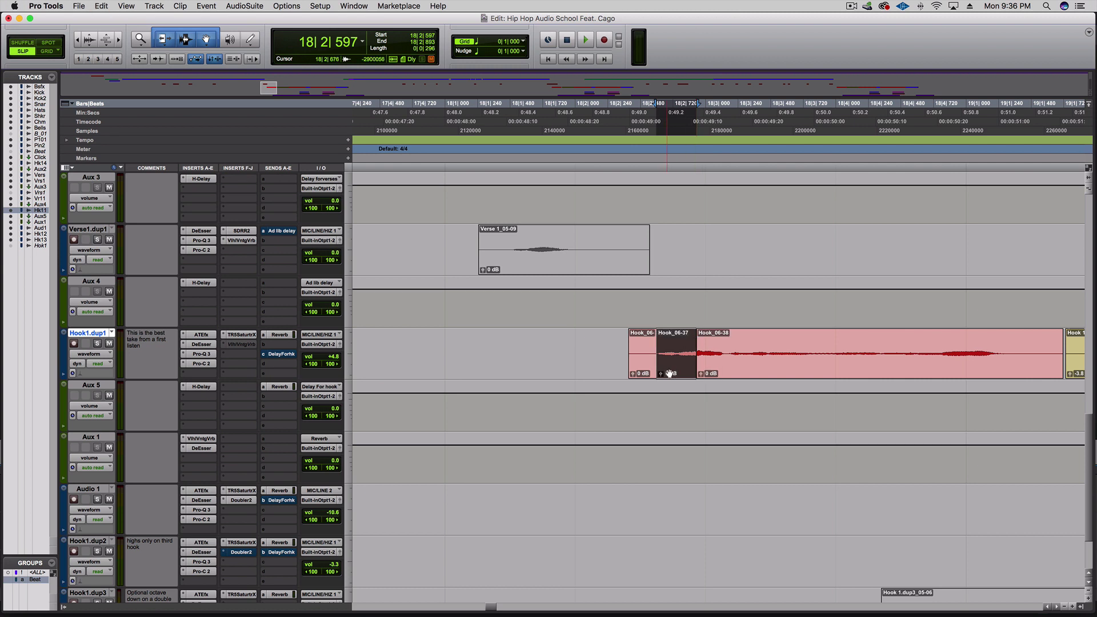
Step: Duplicate the Hook1.dup1 track once, carrying over only inserts, sends and group assignments
right_click(89, 339)
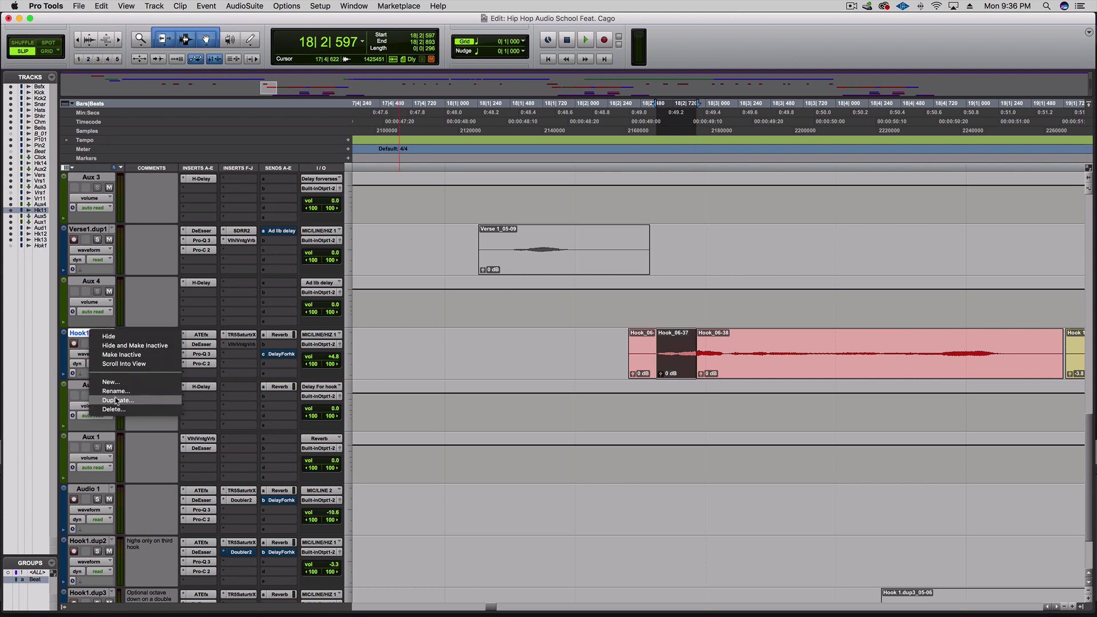
click(117, 393)
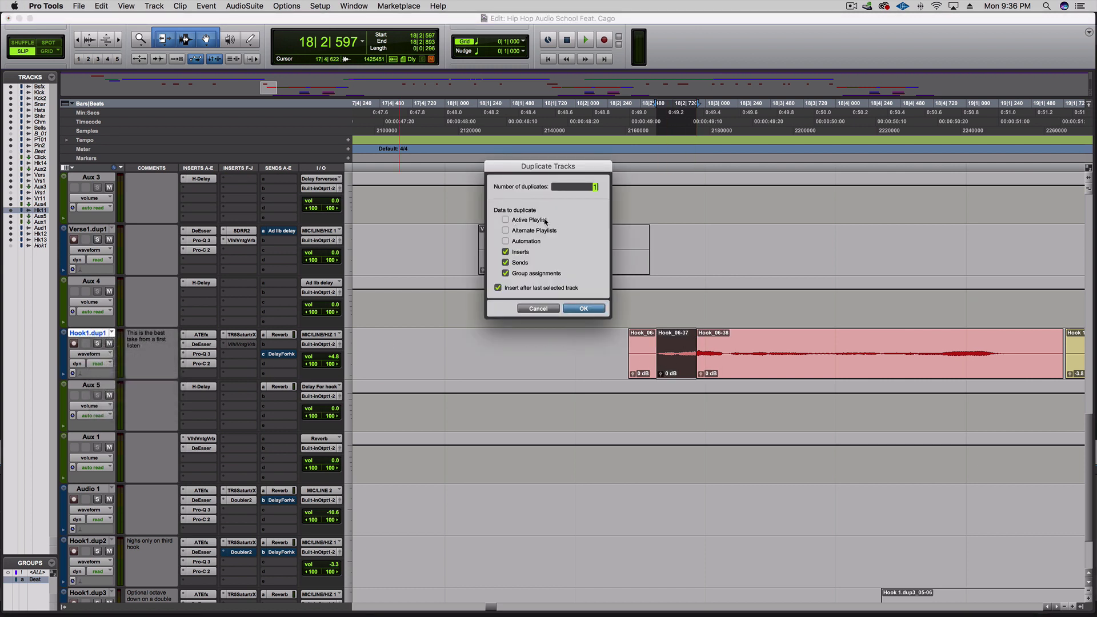
click(584, 309)
Step: Copy the separated opening word from Hook1.dup1 onto Hook1.dup5, starting at 18|2|368
drag(681, 403, 676, 416)
key(super+bracketleft)
Step: Extend the selection on Hook1.dup5 back to 16|3|291 so it covers empty space before the copied word
key(super+bracketleft)
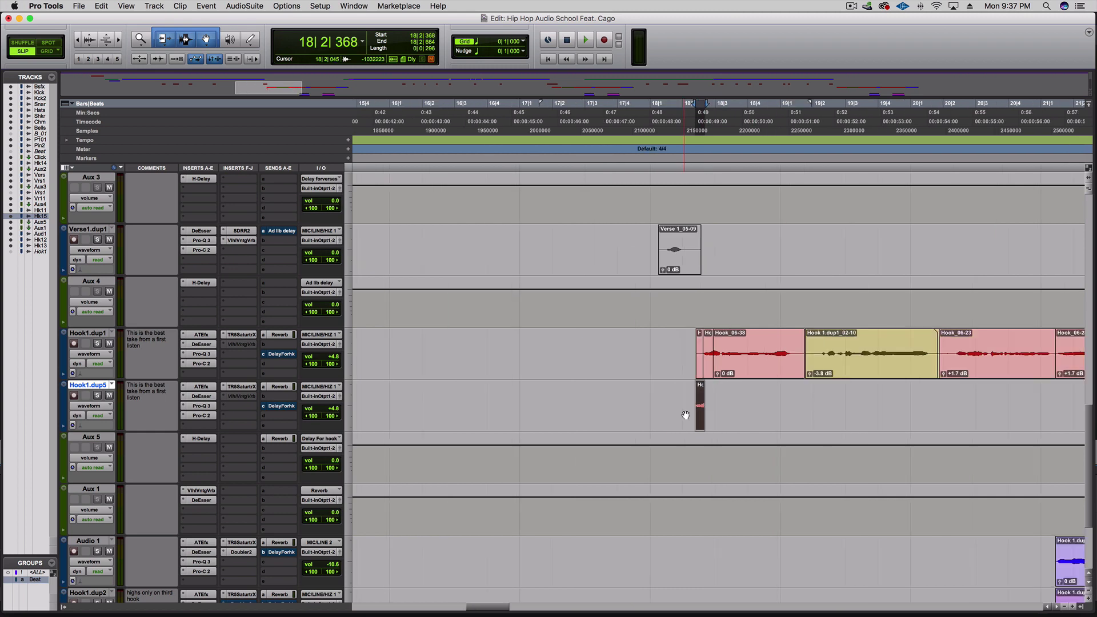
key(super+bracketleft)
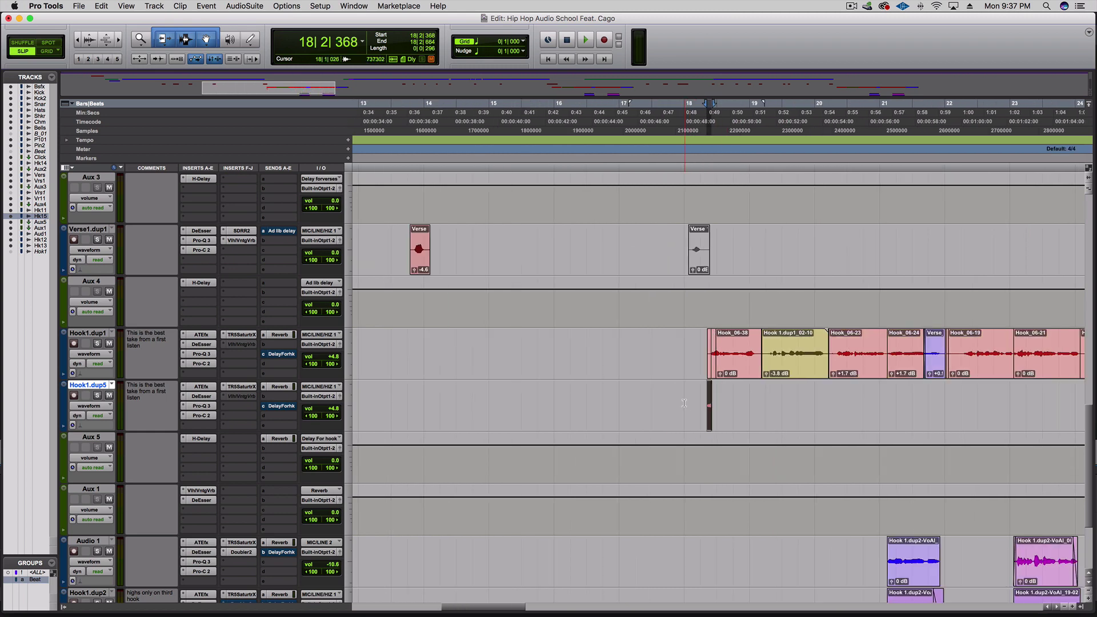
shift+click(535, 394)
scroll(582, 400, up, 5)
scroll(594, 422, down, 3)
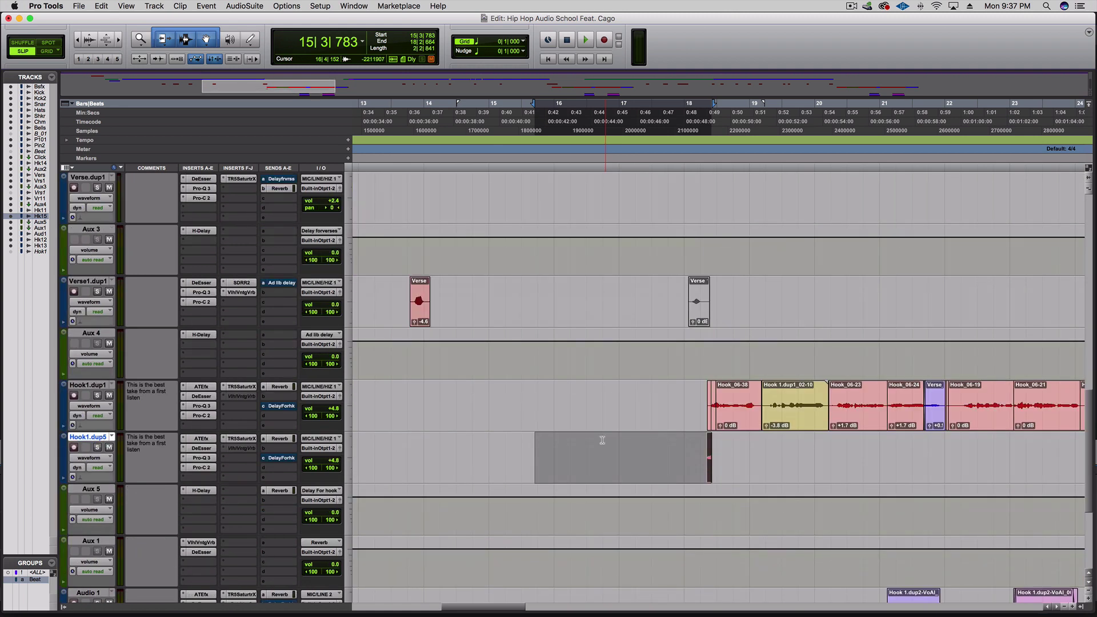
shift+click(591, 441)
scroll(614, 446, up, 3)
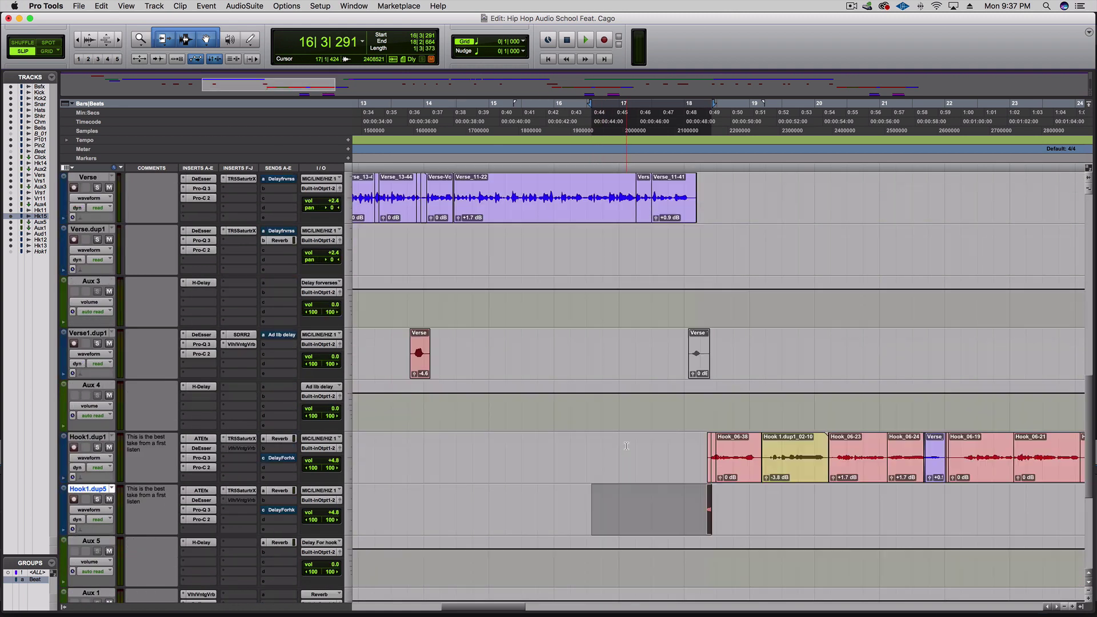
scroll(626, 445, down, 3)
Step: Render the selection as reversed reverb with the AudioSuite TrueVerb Mono plug-in, using the Cathedral preset
click(239, 7)
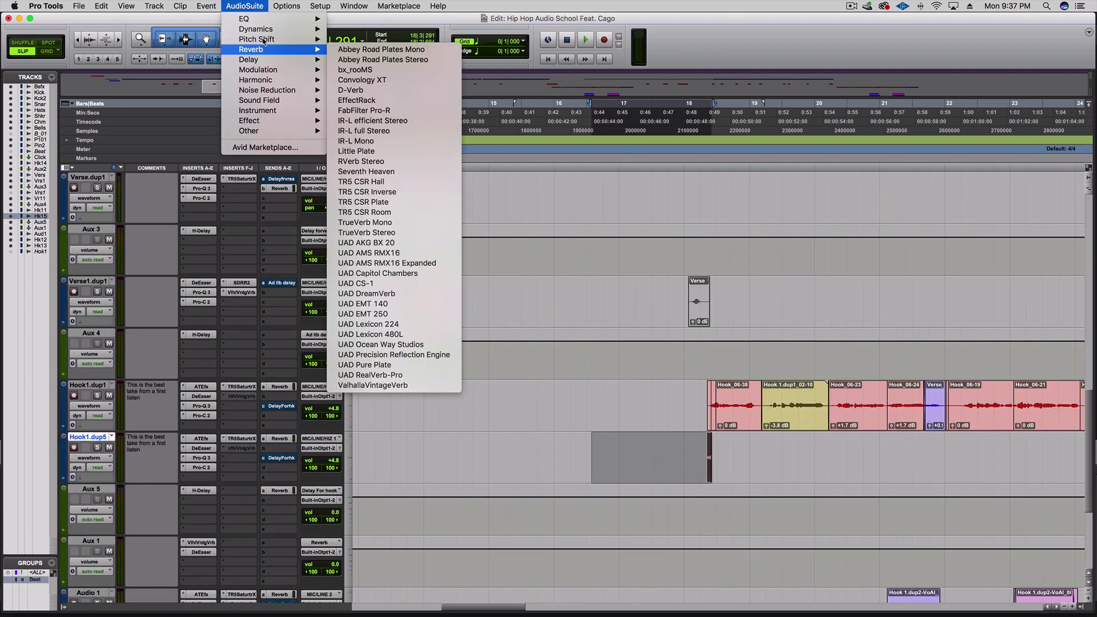
mouse_move(264, 50)
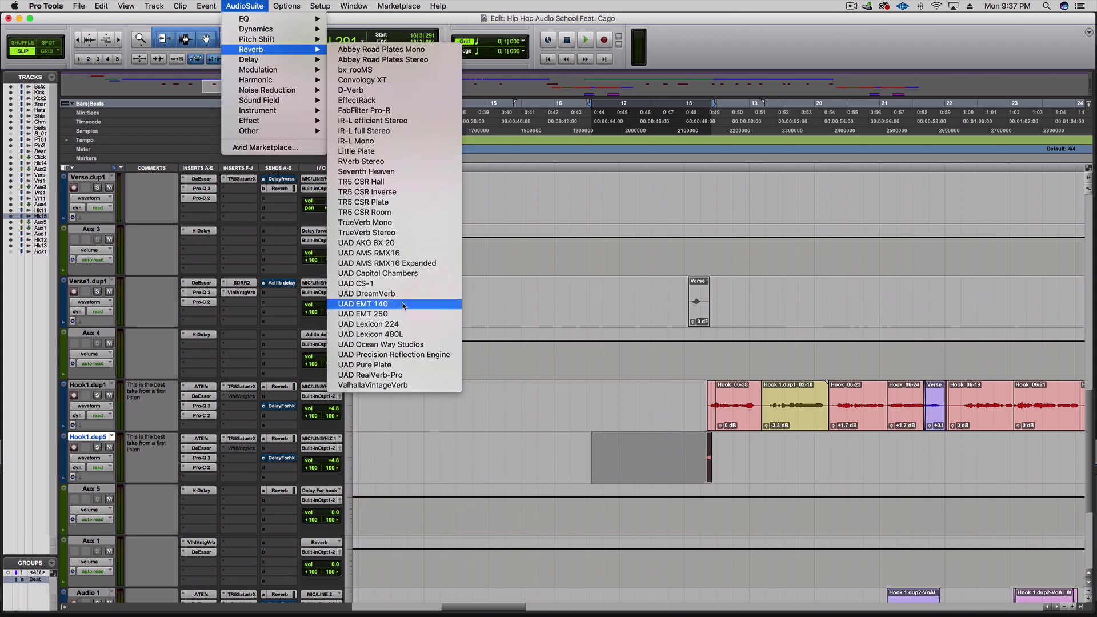
click(397, 222)
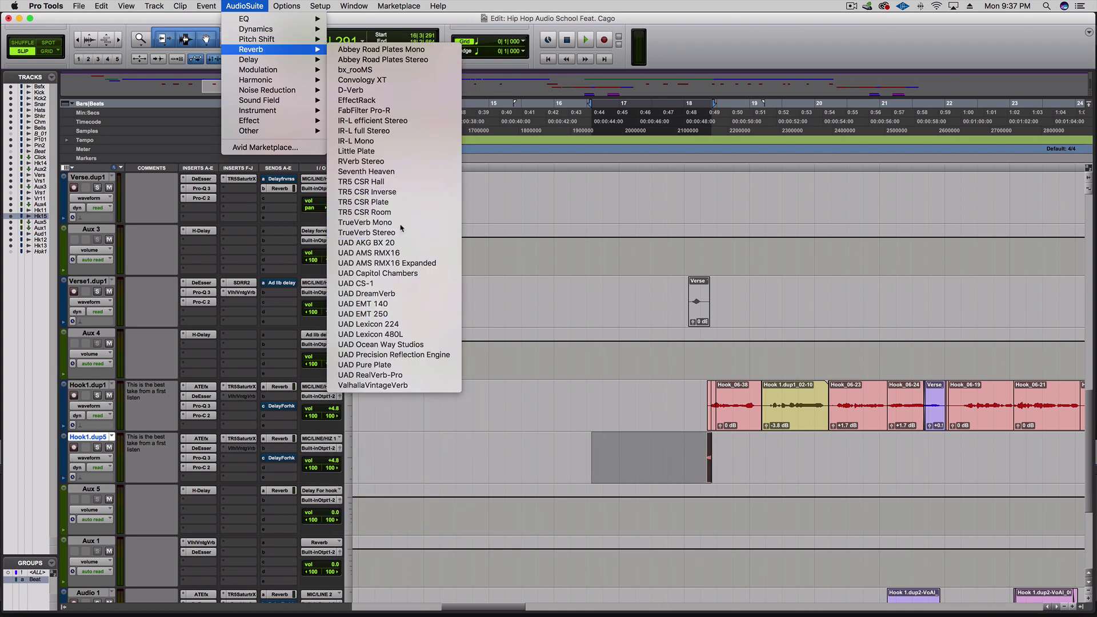
click(404, 145)
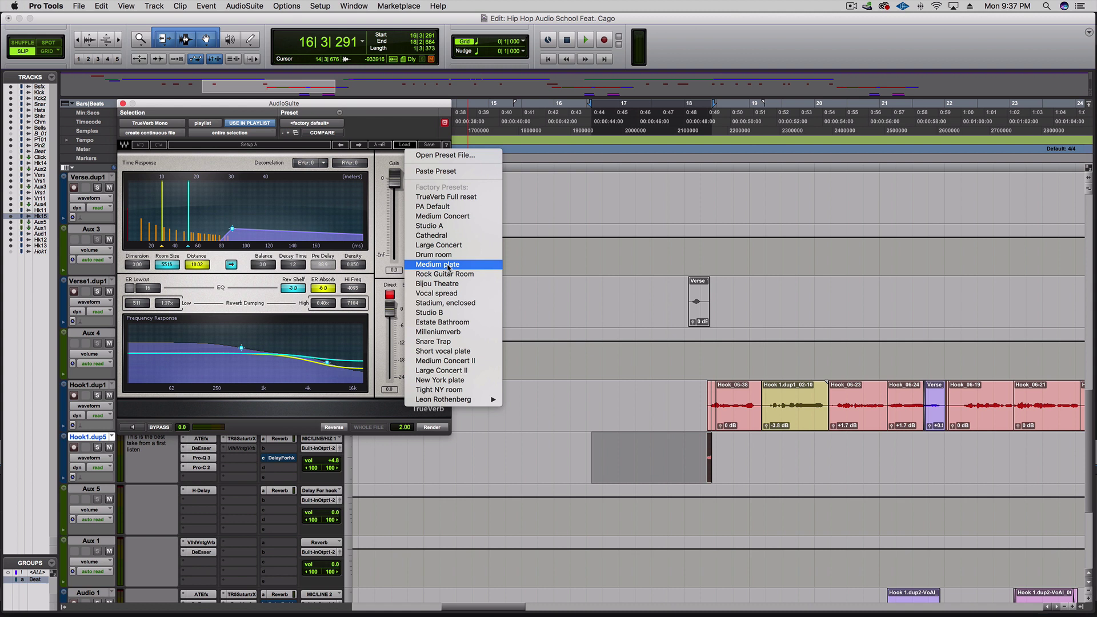
click(446, 236)
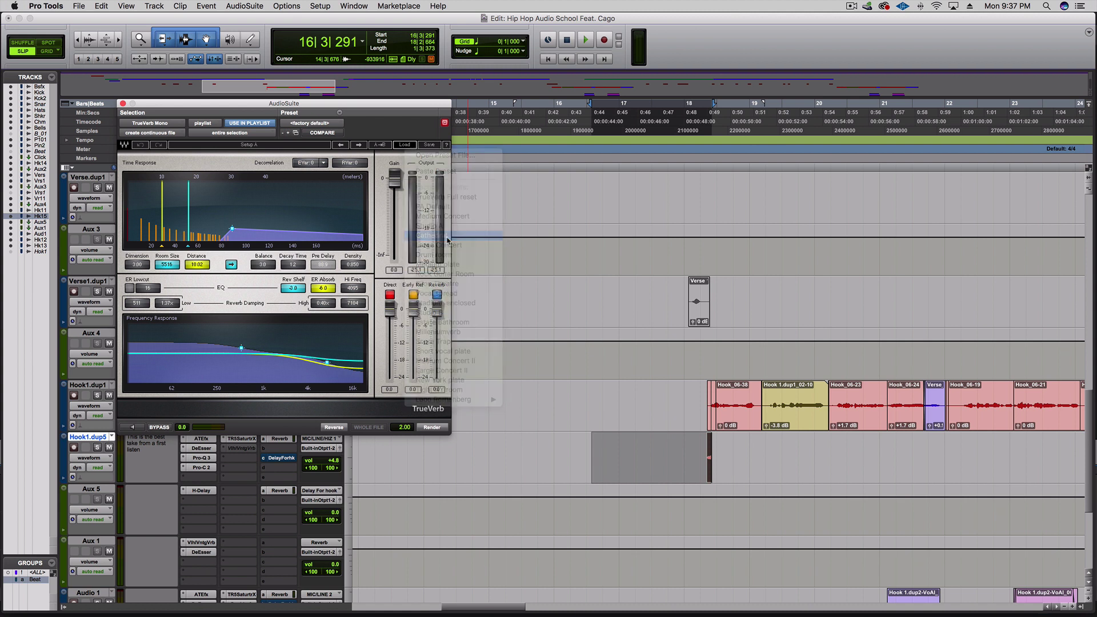
click(335, 427)
Step: Play back from 17|2|632 to hear the rendered reverse swell run into the hook
click(646, 449)
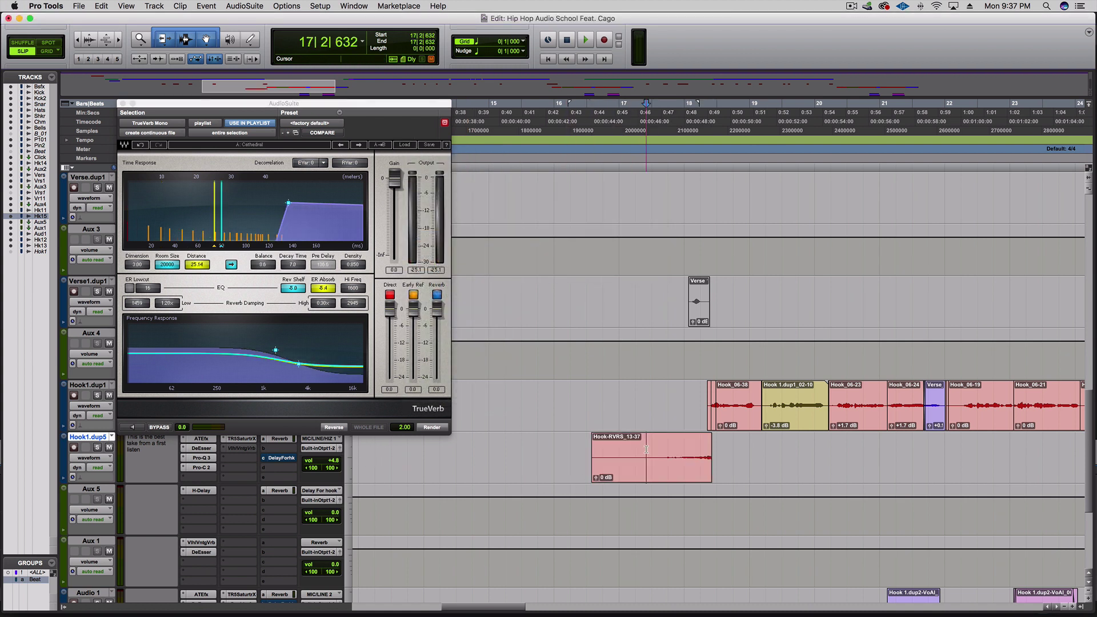
key(space)
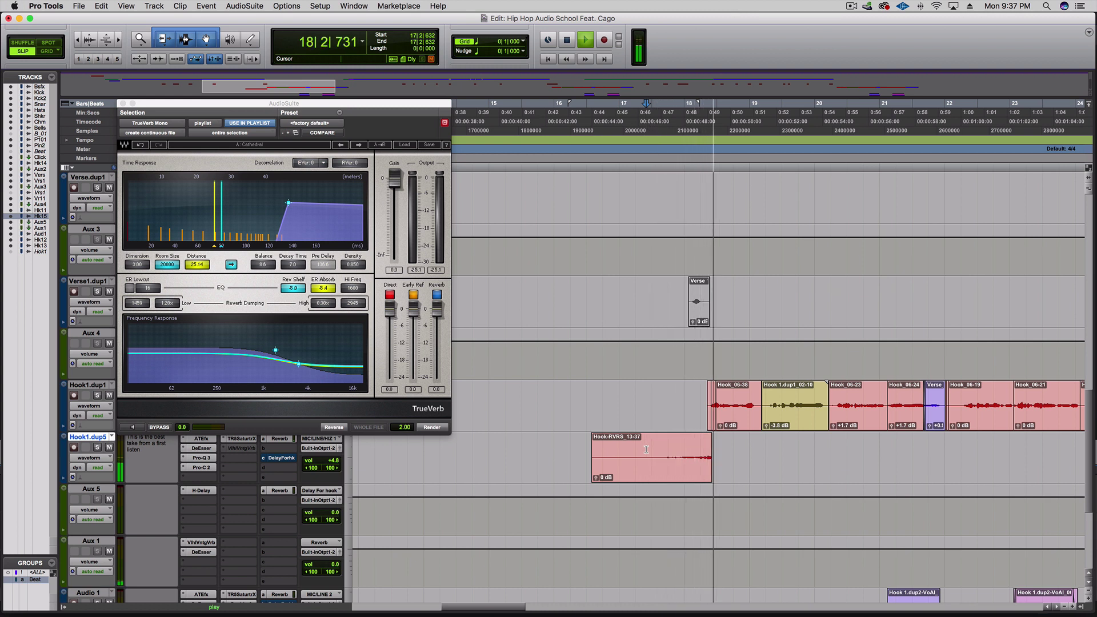
key(space)
Step: Trim the start of the reversed clip on Hook1.dup5 to about 17|1|360 and fade it in up to 18|2|297
click(717, 453)
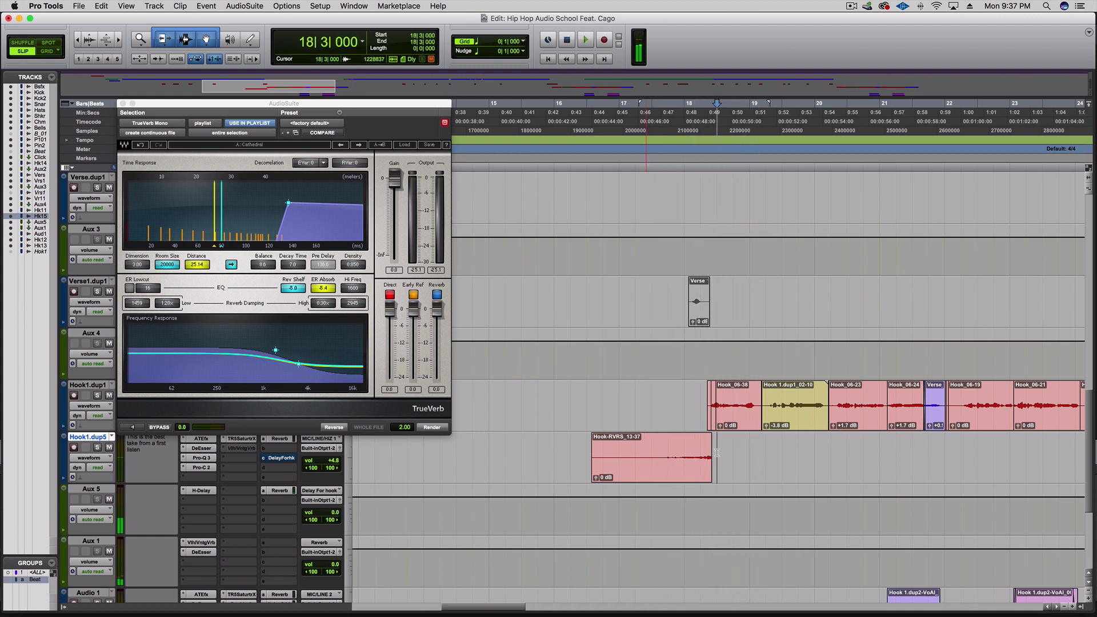
key(t)
key(super+bracketright)
key(super+bracketright)
key(super+bracketright)
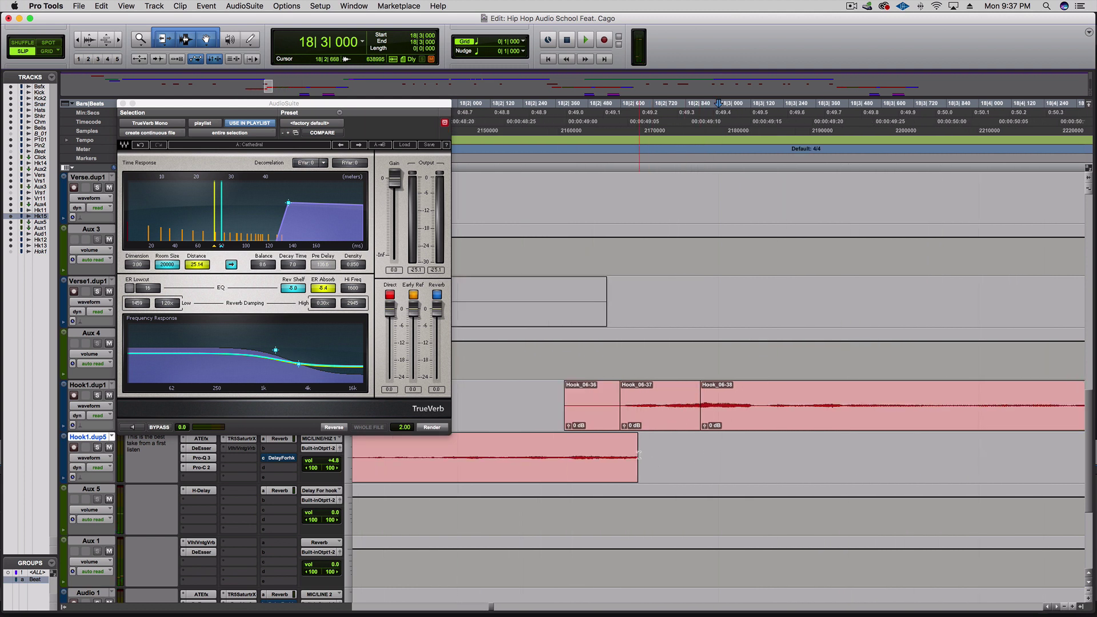
drag(633, 453, 711, 445)
key(r)
key(r)
key(r)
key(r)
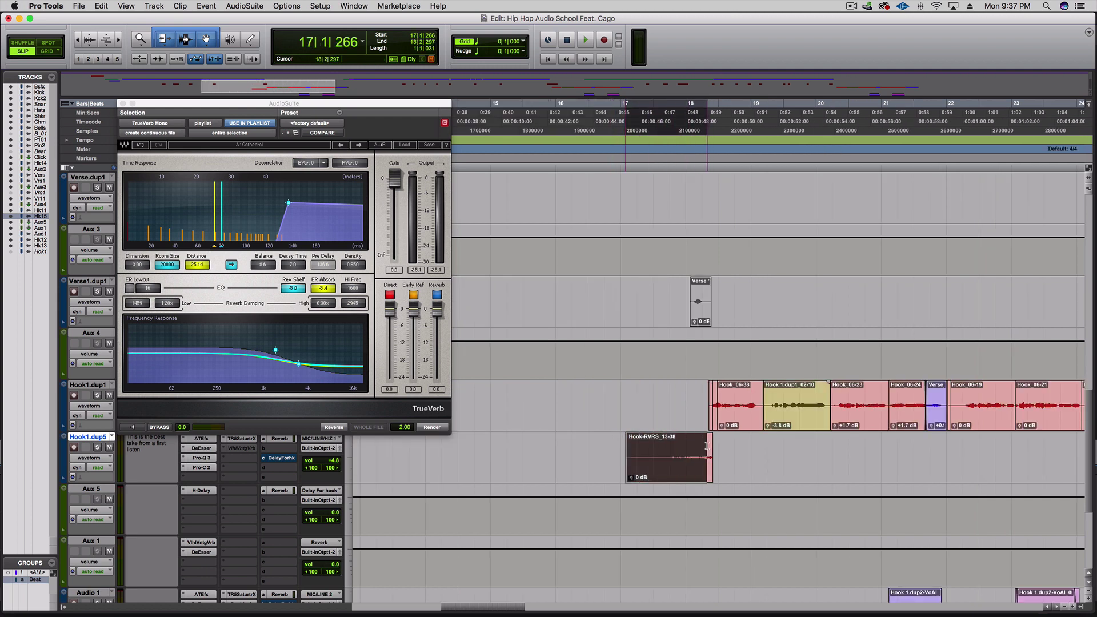
key(super+f)
click(642, 347)
Step: Play back from 16|4|247 to check the faded swell against the hook entry
click(608, 434)
key(space)
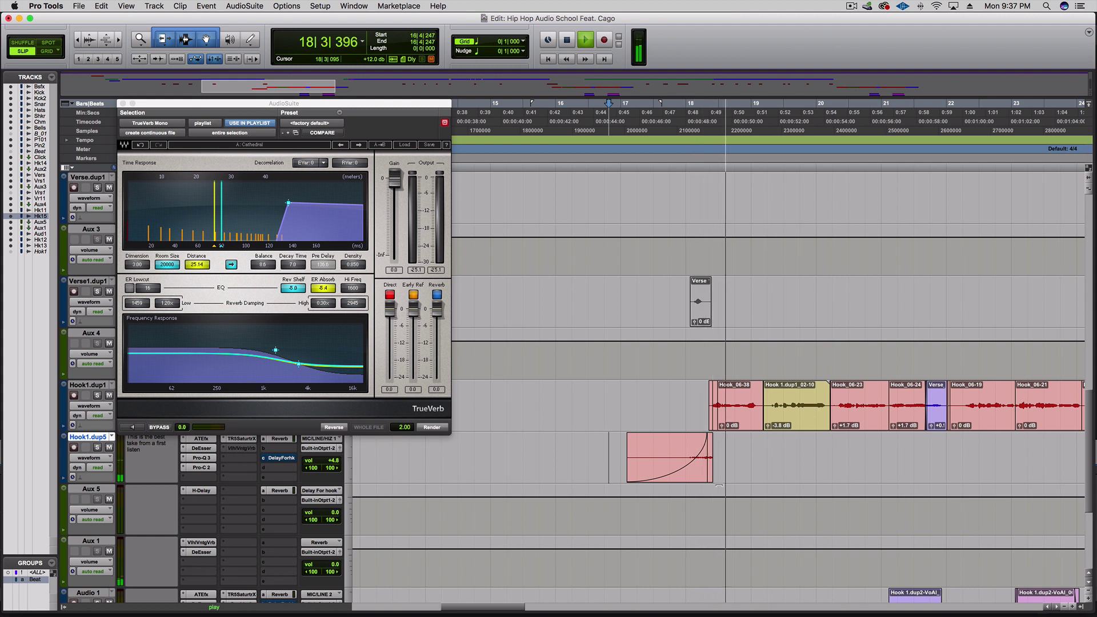
key(space)
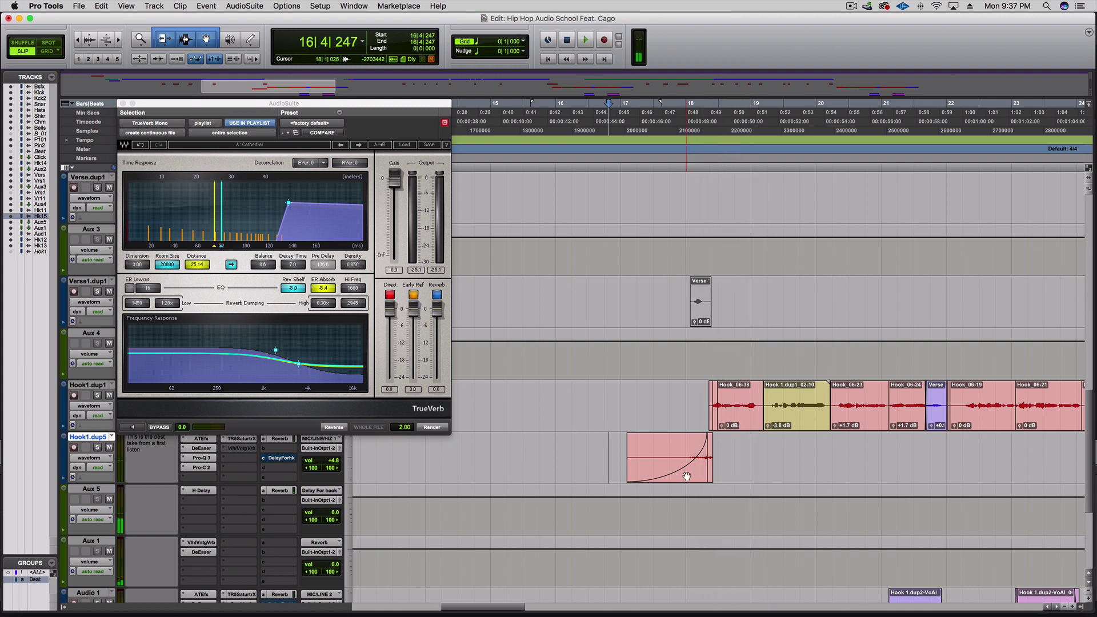
Step: Raise the reversed clip's gain to +7.8 dB and move the clip later so it starts at 17|1|637
click(686, 476)
key(t)
key(t)
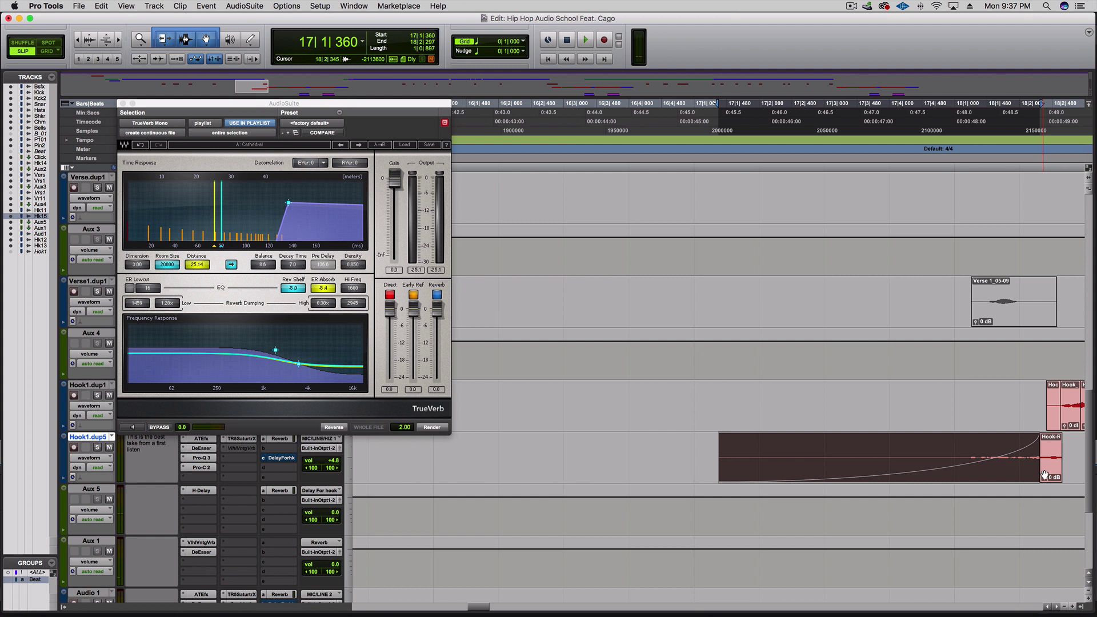
drag(1045, 478, 1043, 474)
scroll(734, 444, right, 5)
drag(644, 472, 662, 470)
click(661, 470)
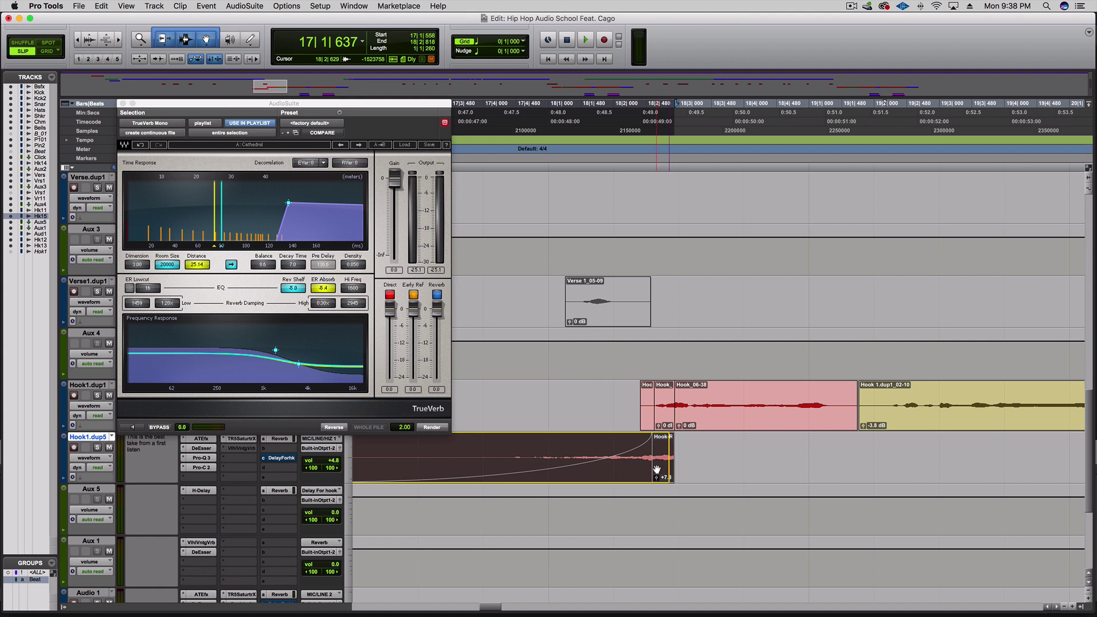
Step: Trim the reversed clip's end at 18|2|605, and move the clip later to start at 17|1|676
click(662, 457)
click(655, 462)
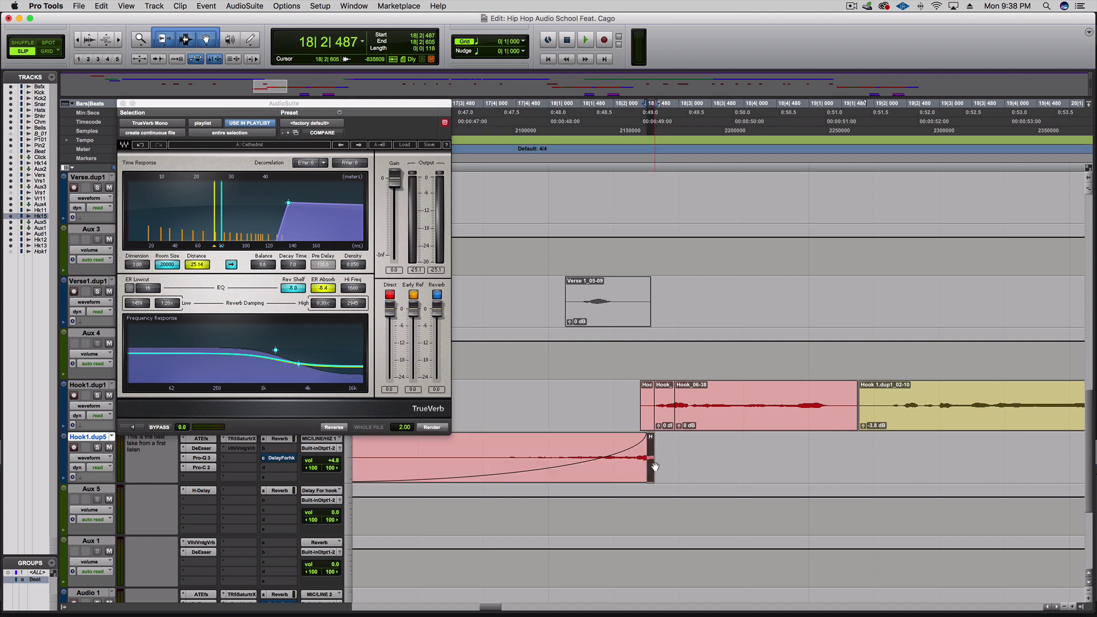
shift+click(637, 477)
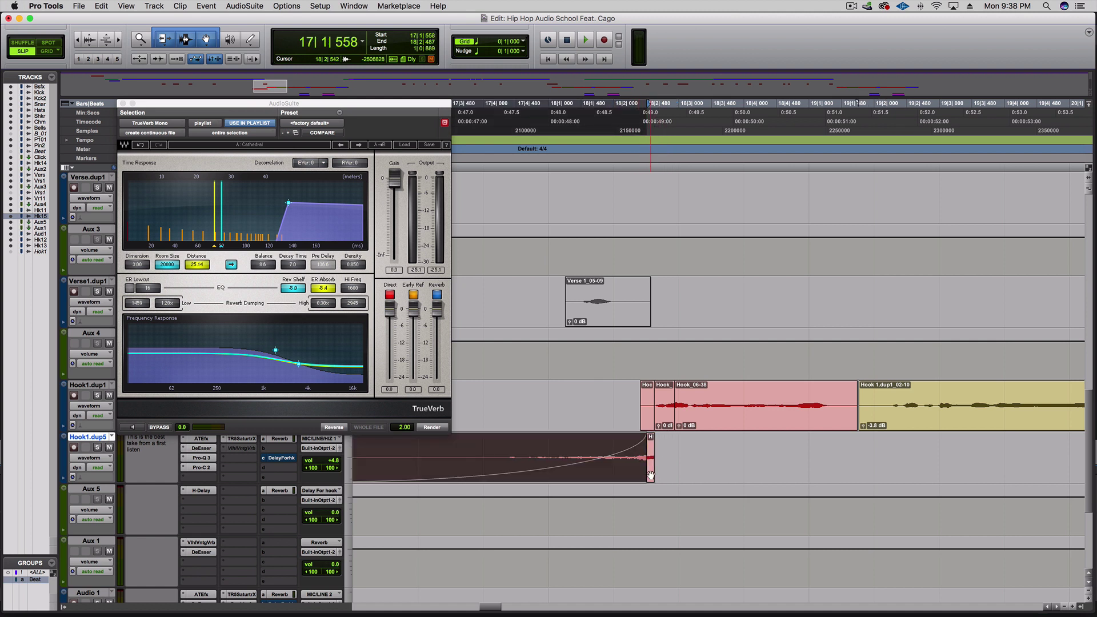
drag(651, 472, 659, 469)
key(super+bracketleft)
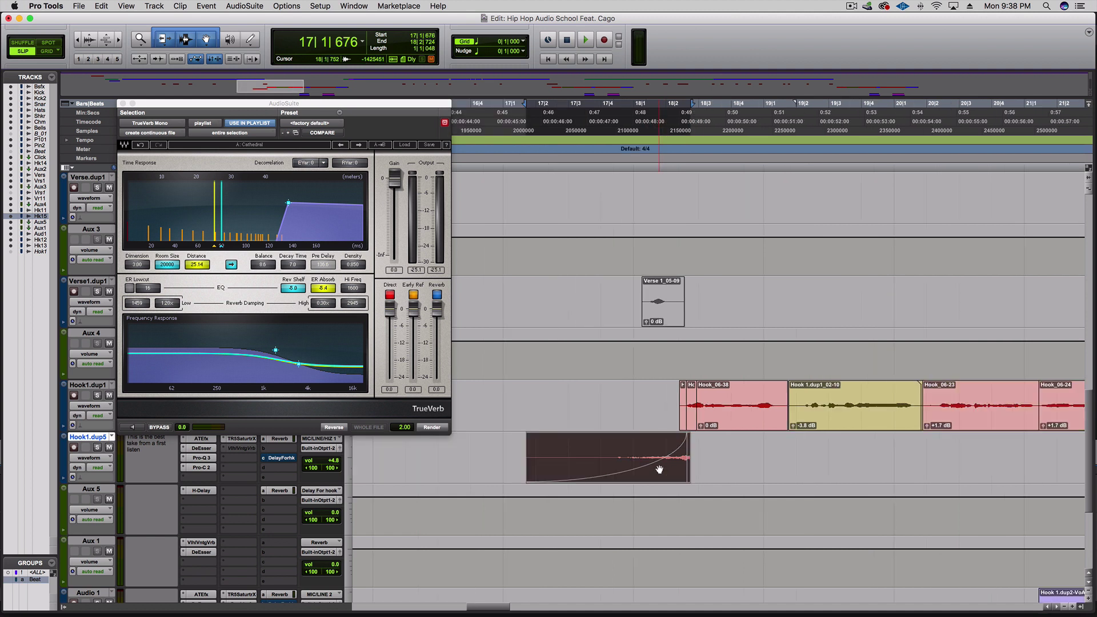
Step: Play back from 17|1|124 to check the repositioned swell into the hook
click(526, 444)
key(space)
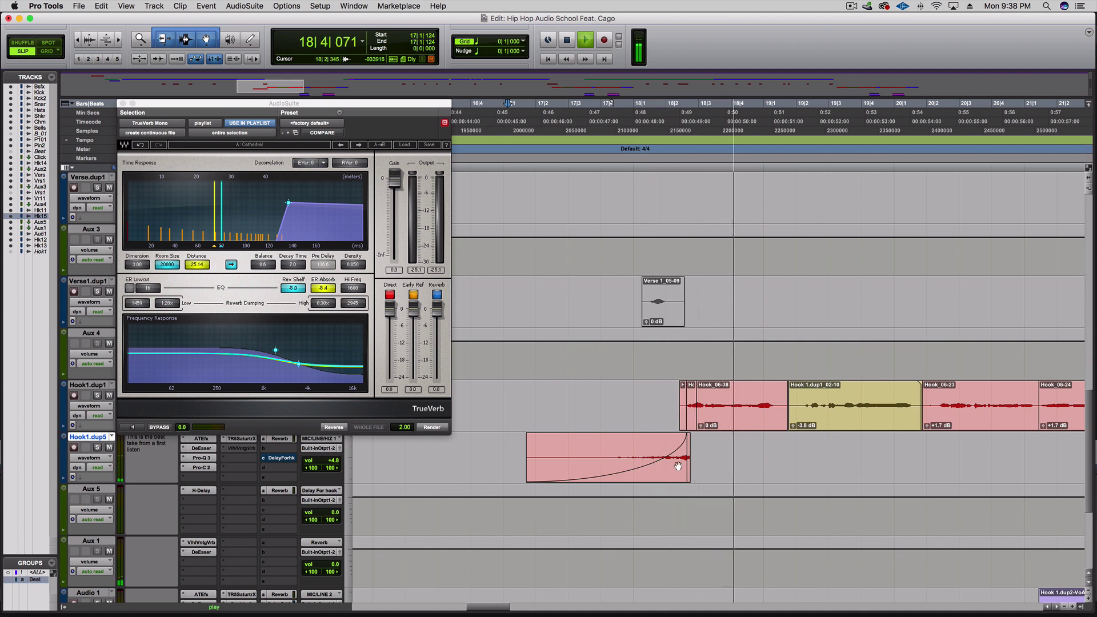
key(space)
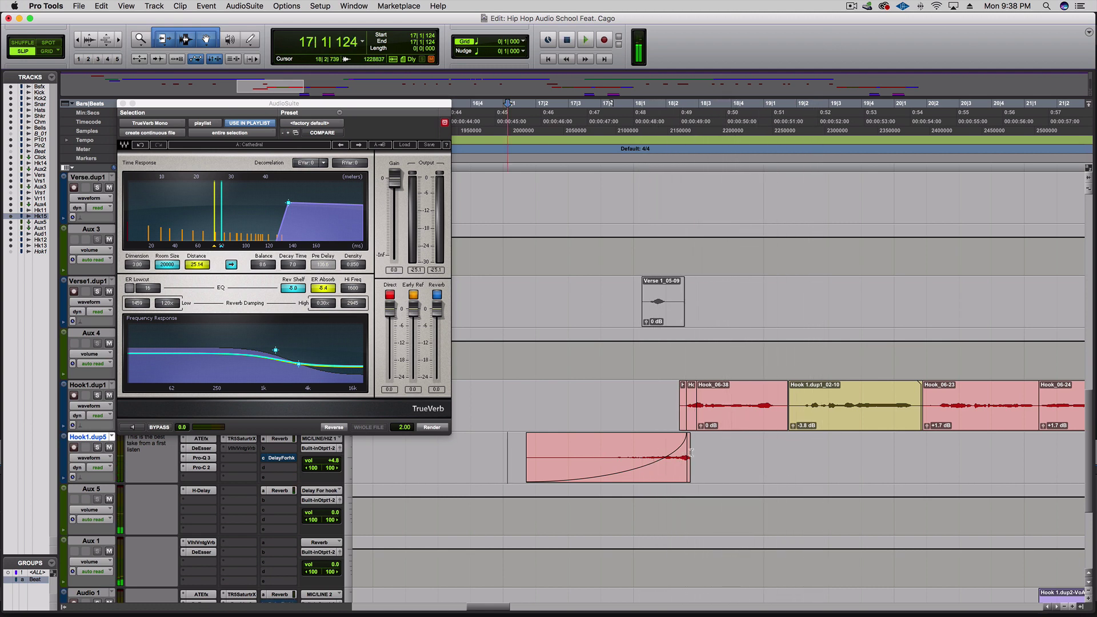
Step: Trim the tail of the reversed clip on Hook1.dup5 so it ends at 18|2|612
click(690, 452)
key(t)
key(super+bracketright)
key(super+bracketright)
key(super+bracketright)
click(672, 460)
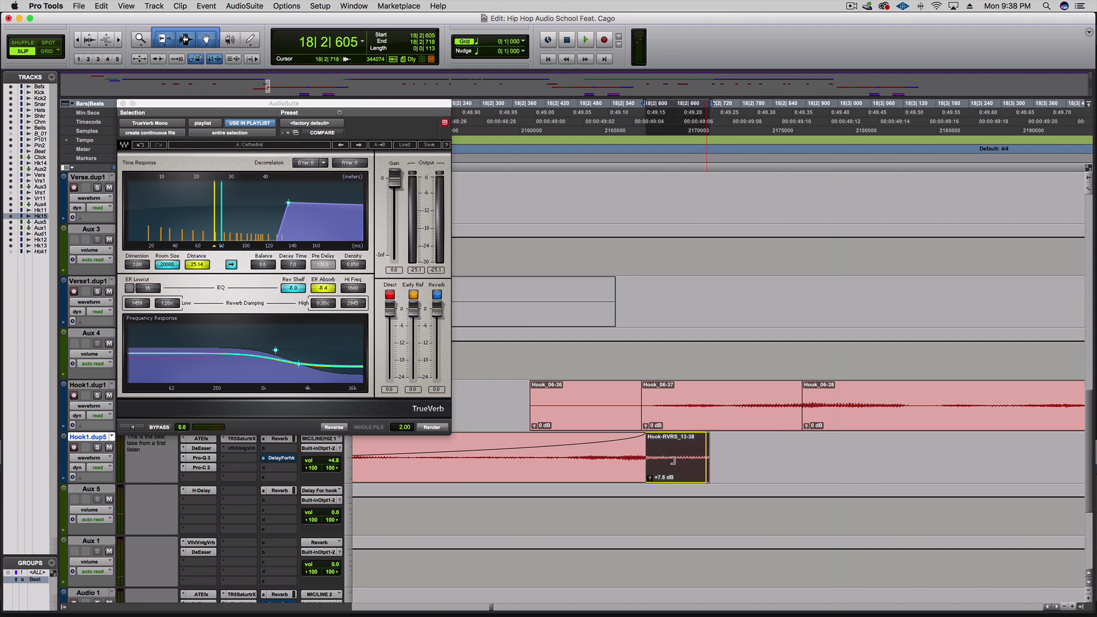
key(super+bracketleft)
key(super+bracketleft)
key(super+bracketleft)
key(super+bracketleft)
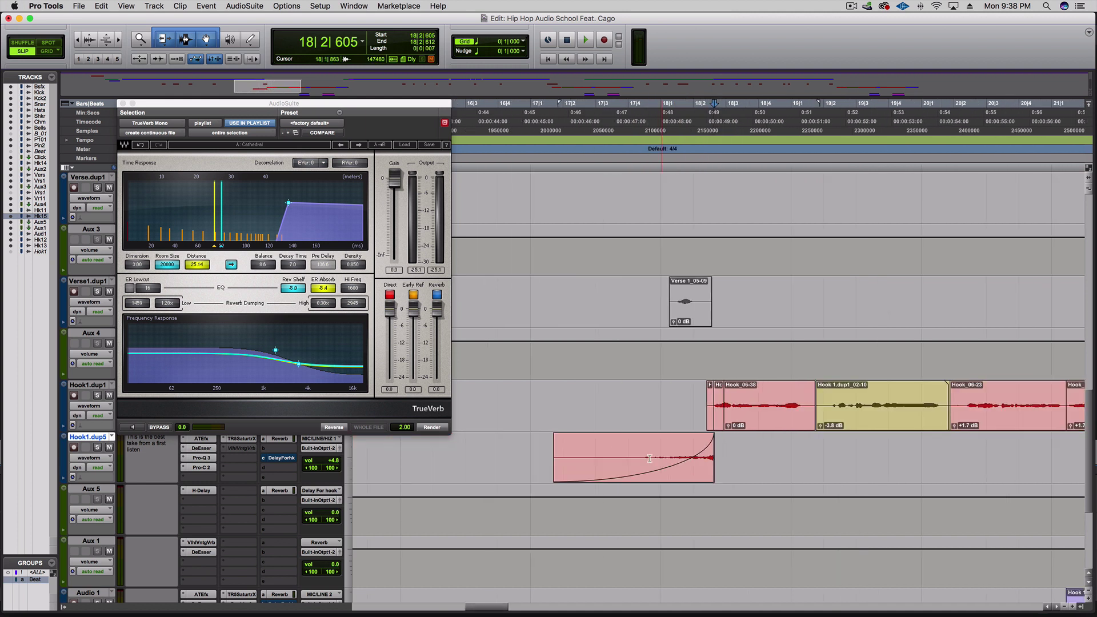
Step: Play back from 17|1|029 to check the shortened tail against the first hook word
click(531, 453)
key(space)
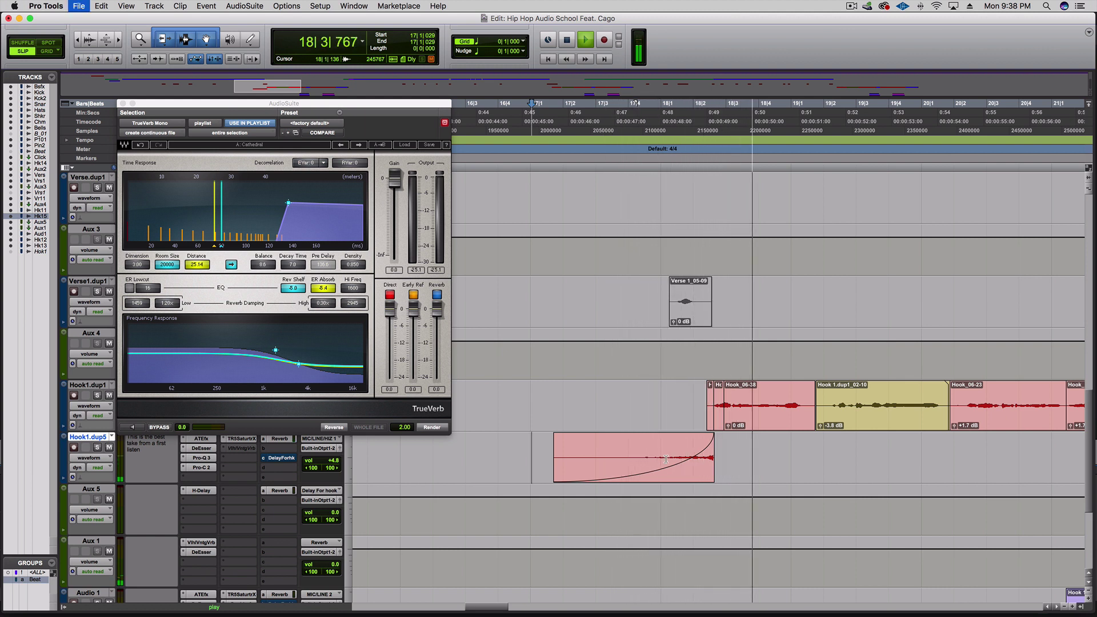
key(space)
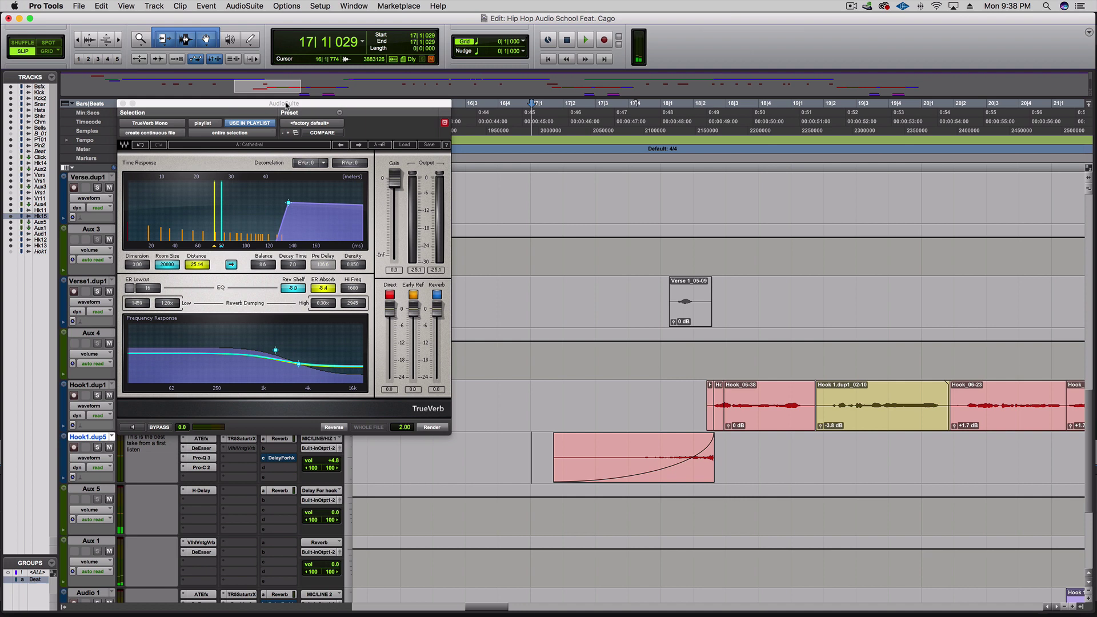
Step: Bring up the Reverb send level of Hook1.dup5 and play back the lead-in to the hook
drag(286, 105, 295, 75)
click(280, 439)
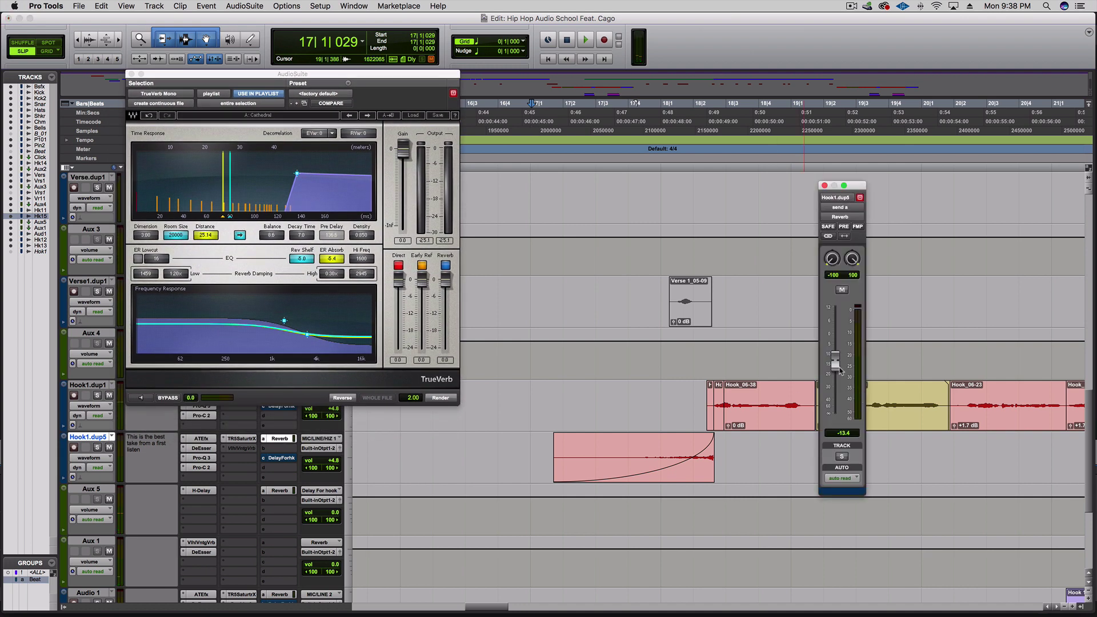
click(651, 394)
key(space)
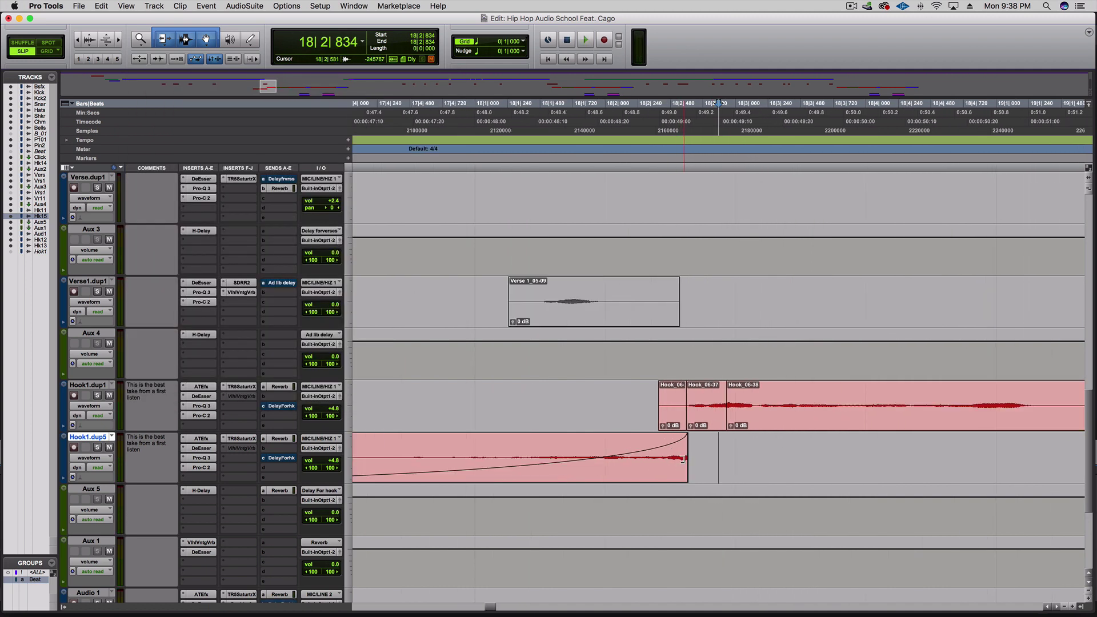
Step: Adjust the reversed clip on Hook1.dup5 to span 17|1|909 to 18|2|688
mouse_move(682, 459)
mouse_down()
mouse_move(657, 462)
mouse_move(696, 467)
mouse_up()
key(super+bracketleft)
key(super+bracketleft)
key(super+bracketleft)
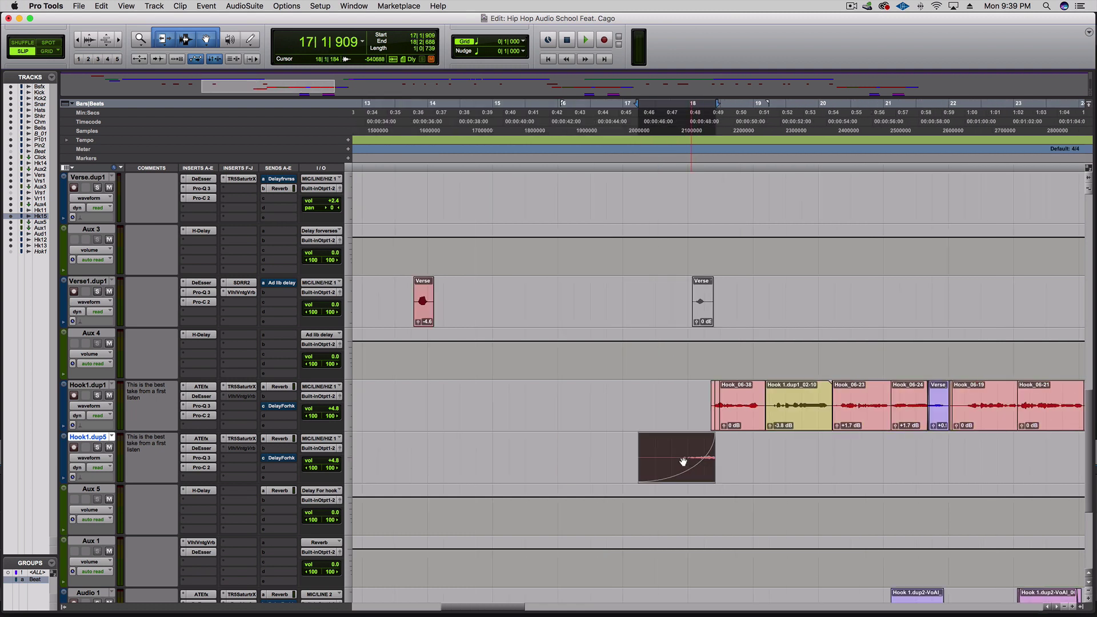
Step: Play back from 16|4|468 to hear the finished swell lead into the hook
click(614, 394)
key(space)
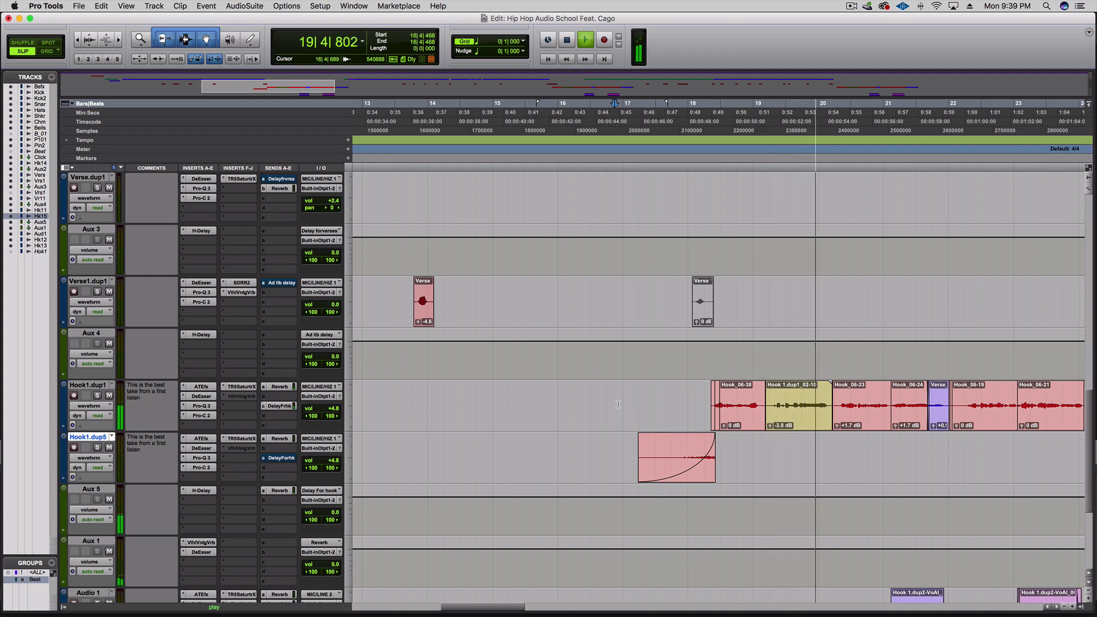
key(space)
Step: Mute the reversed clip on Hook1.dup5 and play back from 17|2|221 to hear the hook entry without it
drag(619, 448, 754, 450)
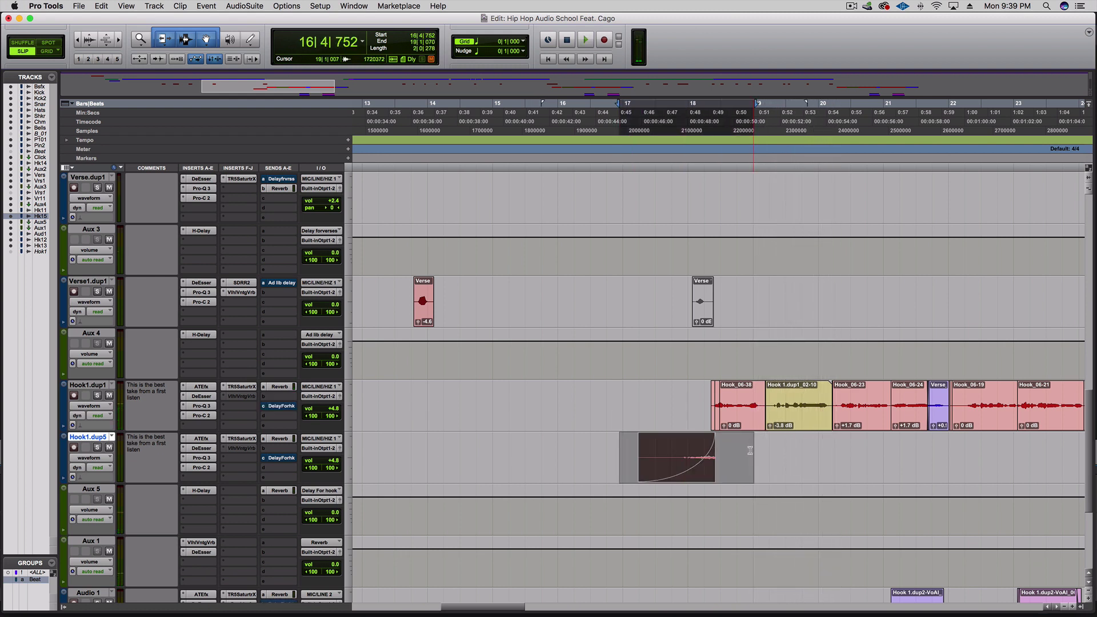
click(644, 381)
key(space)
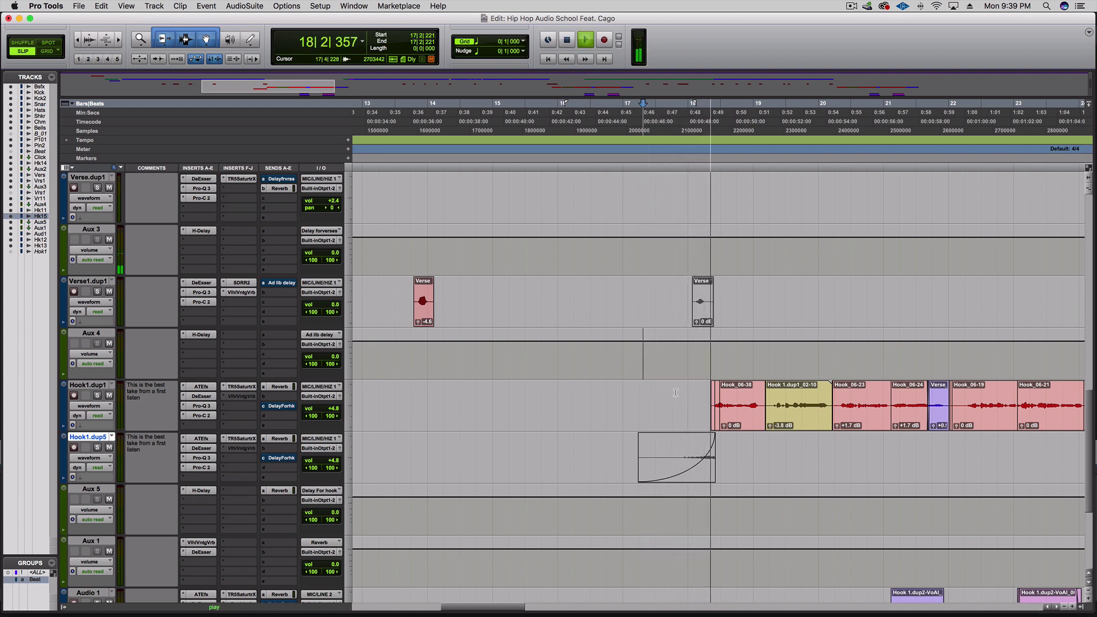
Step: Unmute the reversed clip on Hook1.dup5, play back the hook entry, and lower the track volume to +1.8 dB
click(679, 473)
click(634, 406)
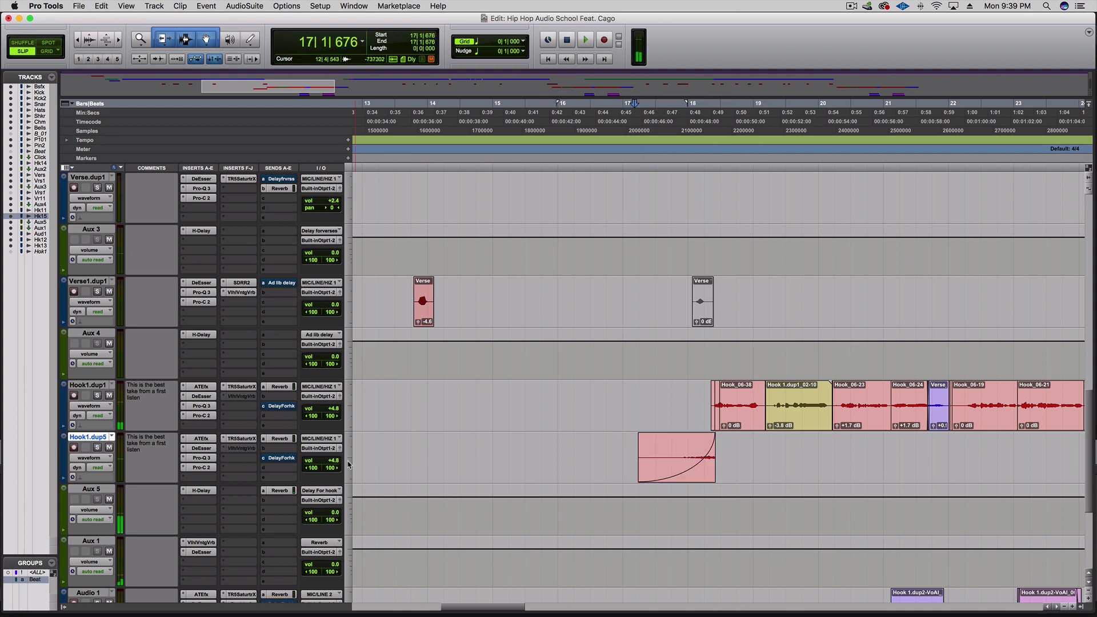
click(338, 463)
Step: Lower the Reverb send of Hook1.dup5 to +1.4 dB while playing back the hook entry
click(279, 438)
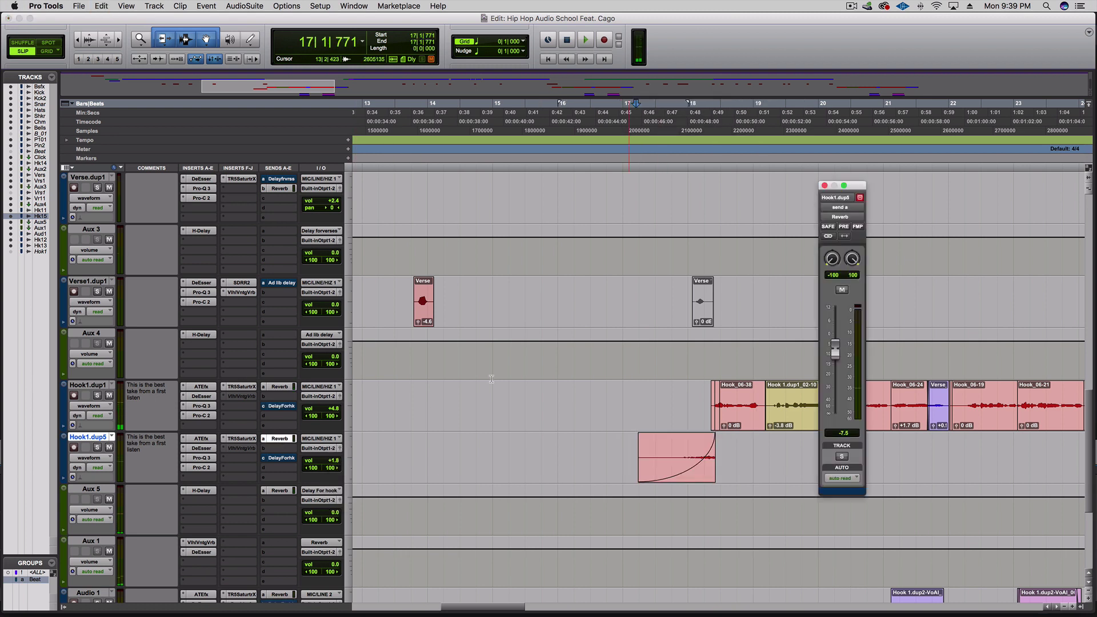
click(668, 410)
key(space)
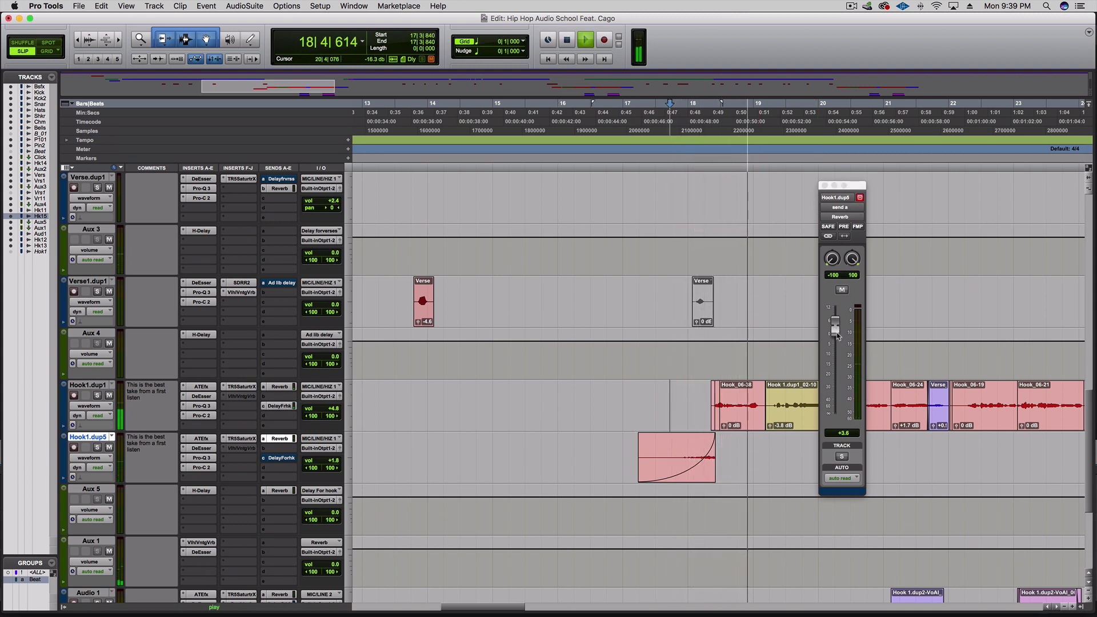
drag(836, 336, 836, 340)
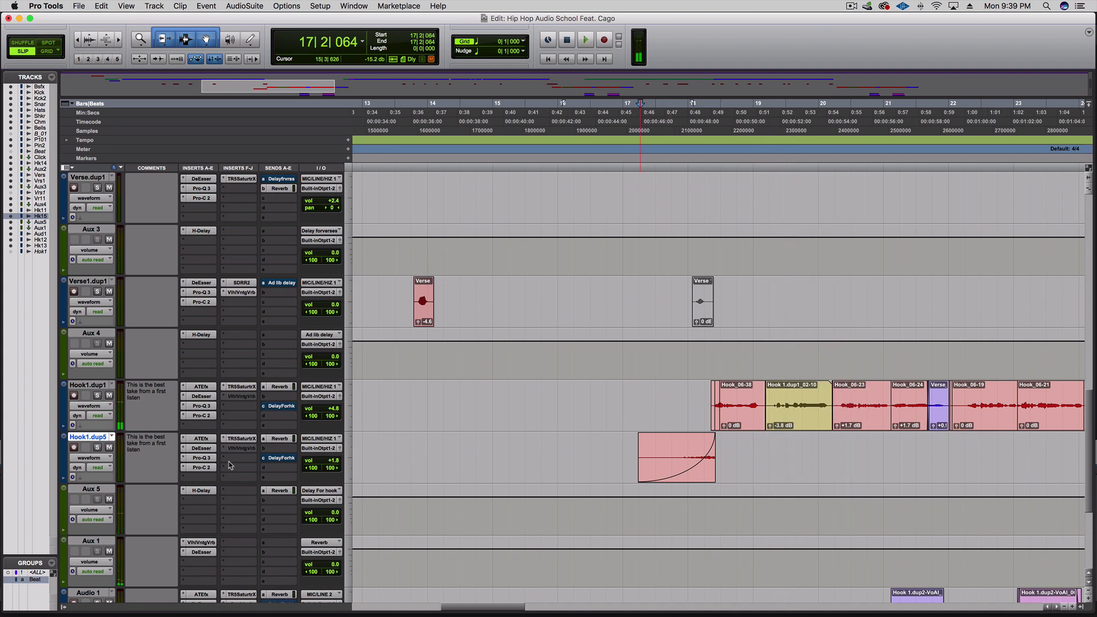
Step: Insert a stereo FabFilter Pro-Q 3 on Hook1.dup5 with a 12 dB/oct high cut at about 4900 Hz and audition it
click(230, 462)
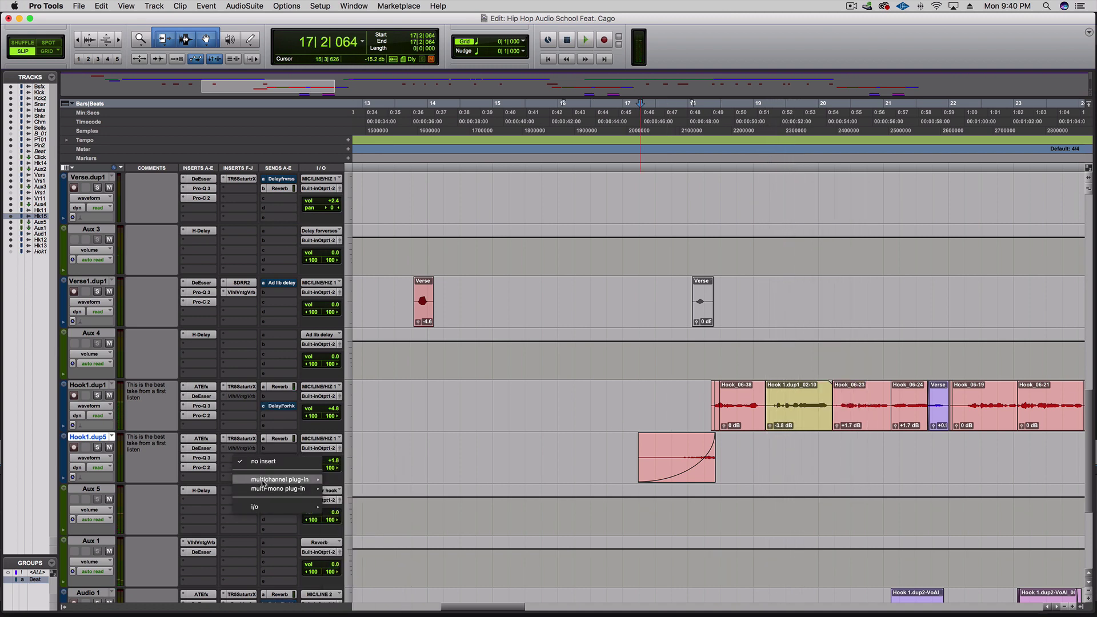
mouse_move(265, 480)
mouse_move(366, 469)
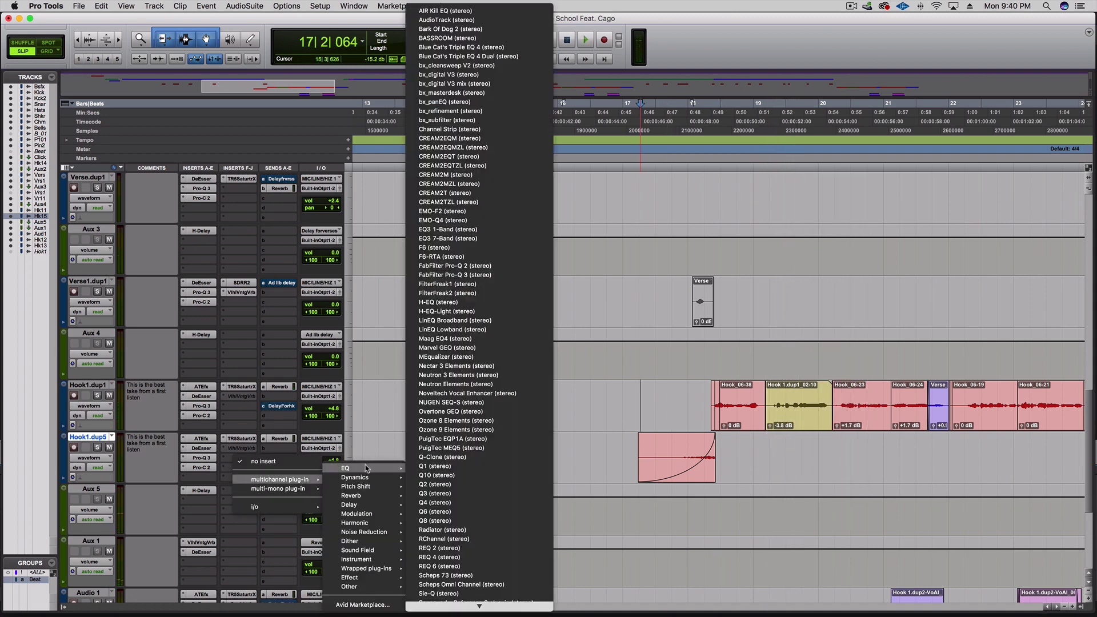
click(482, 276)
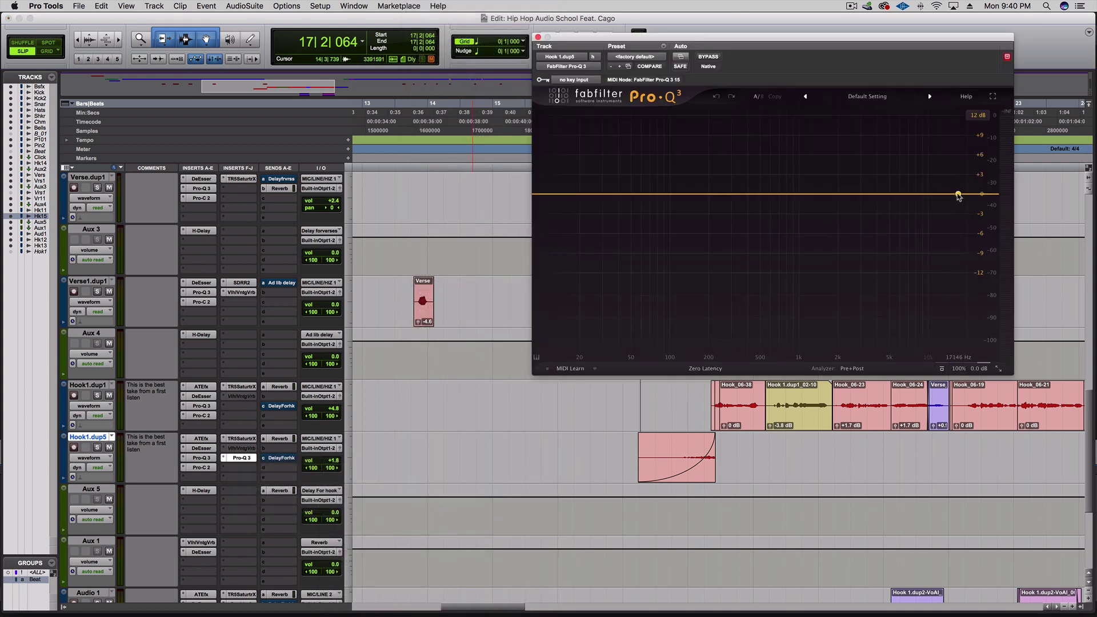
drag(958, 194, 890, 200)
click(956, 247)
key(space)
key(space)
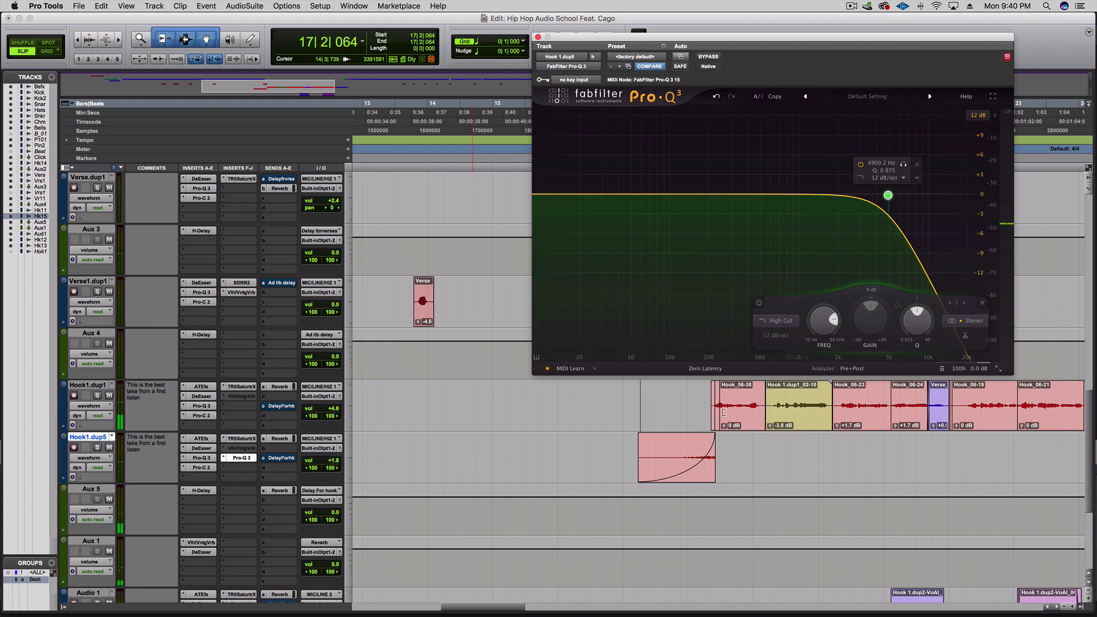
Step: Set the Hook1.dup5 volume to +3.6 dB and draw a small volume automation dip at the end of the reversed clip
click(707, 462)
drag(707, 462, 712, 461)
click(718, 461)
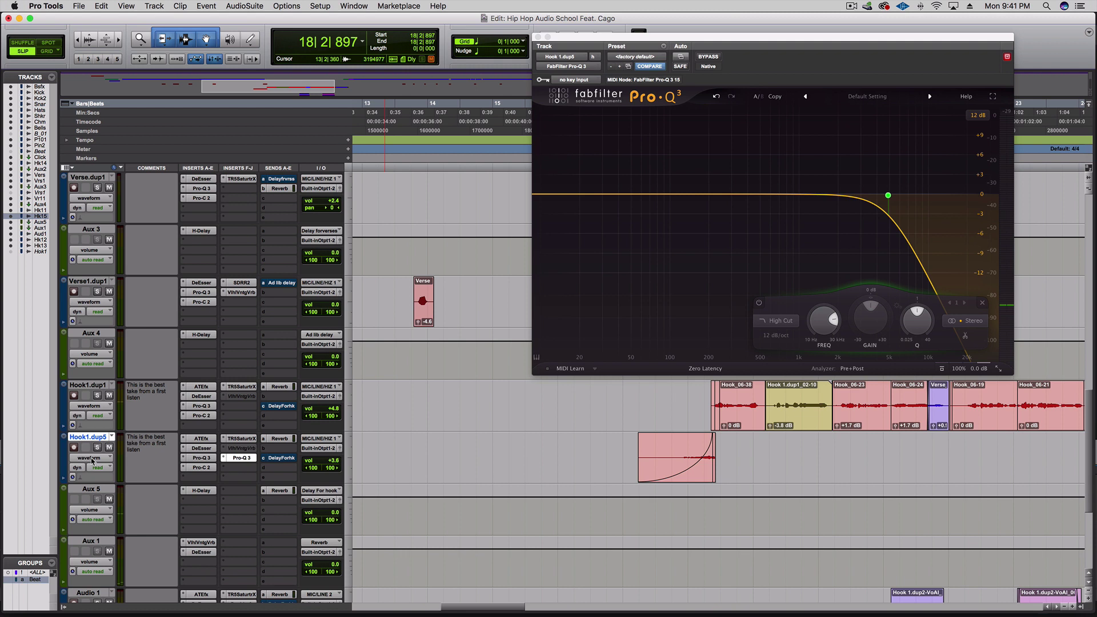
click(93, 460)
click(103, 467)
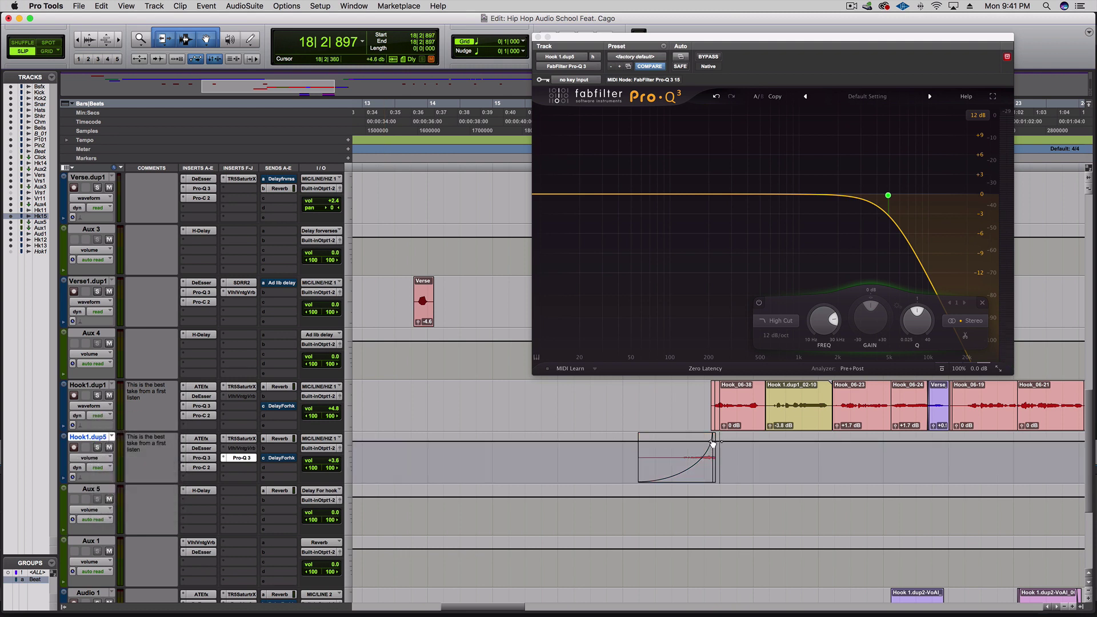
key(t)
key(t)
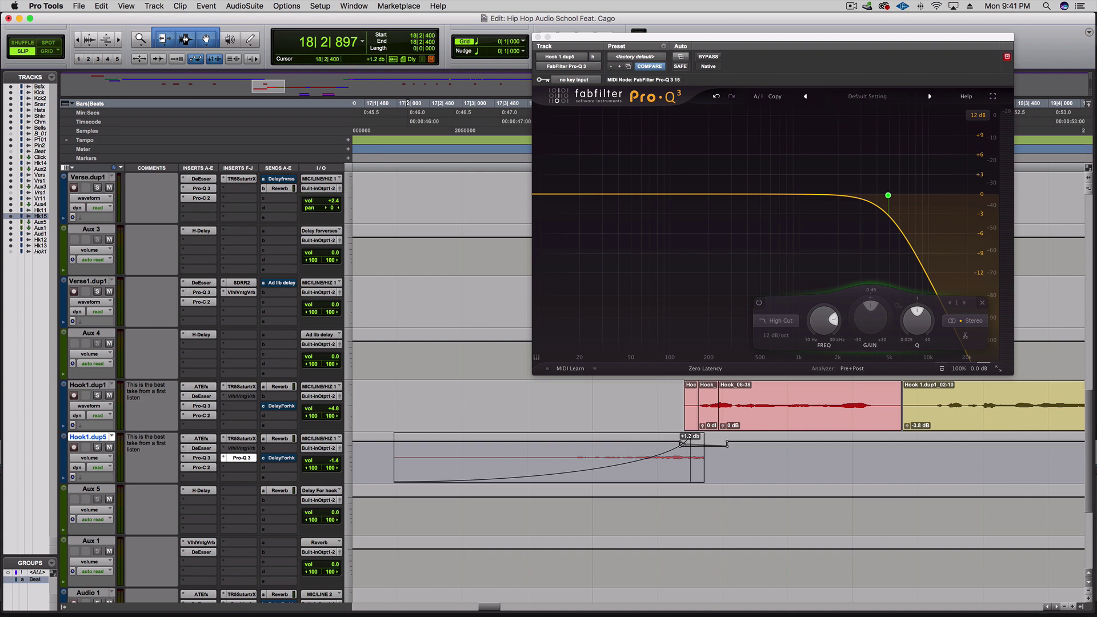
click(702, 446)
Step: Play back the lead-in to the hook to hear the volume dip at the end of the swell
key(space)
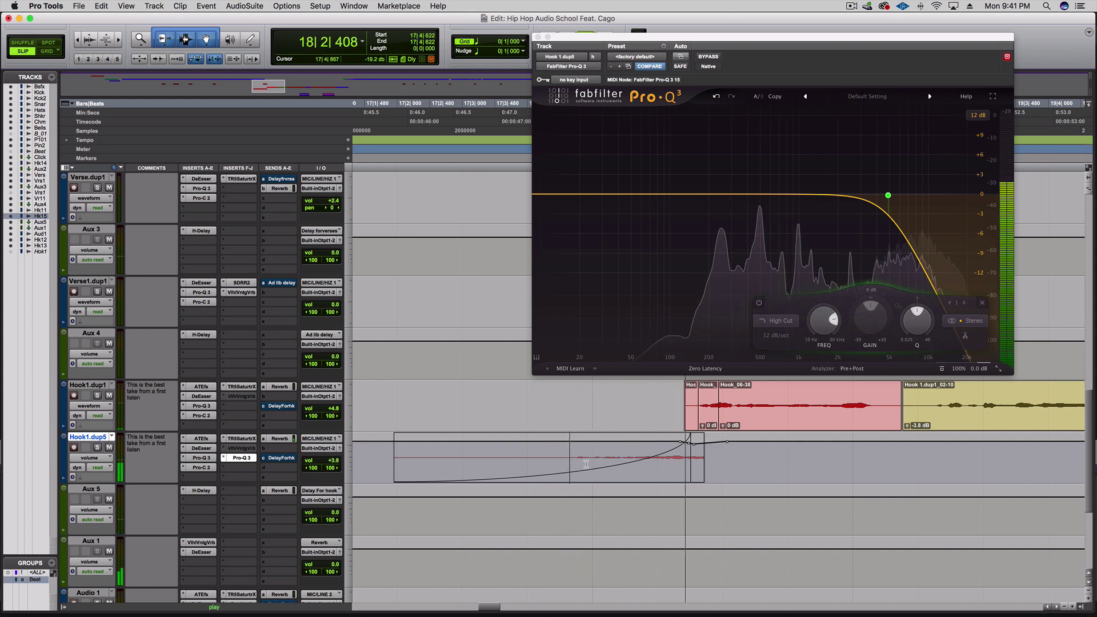
key(space)
click(374, 457)
key(r)
key(r)
key(r)
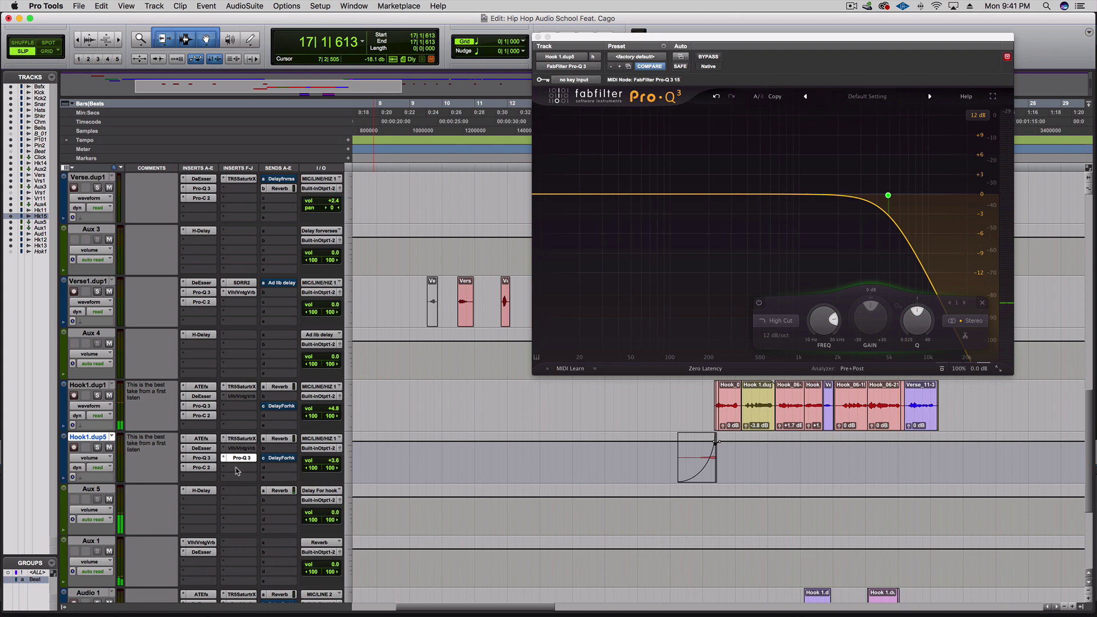
Step: Insert a stereo H-Delay after the Pro-Q 3 on Hook1.dup5 and load its 1/4 note user preset
click(233, 470)
mouse_move(286, 489)
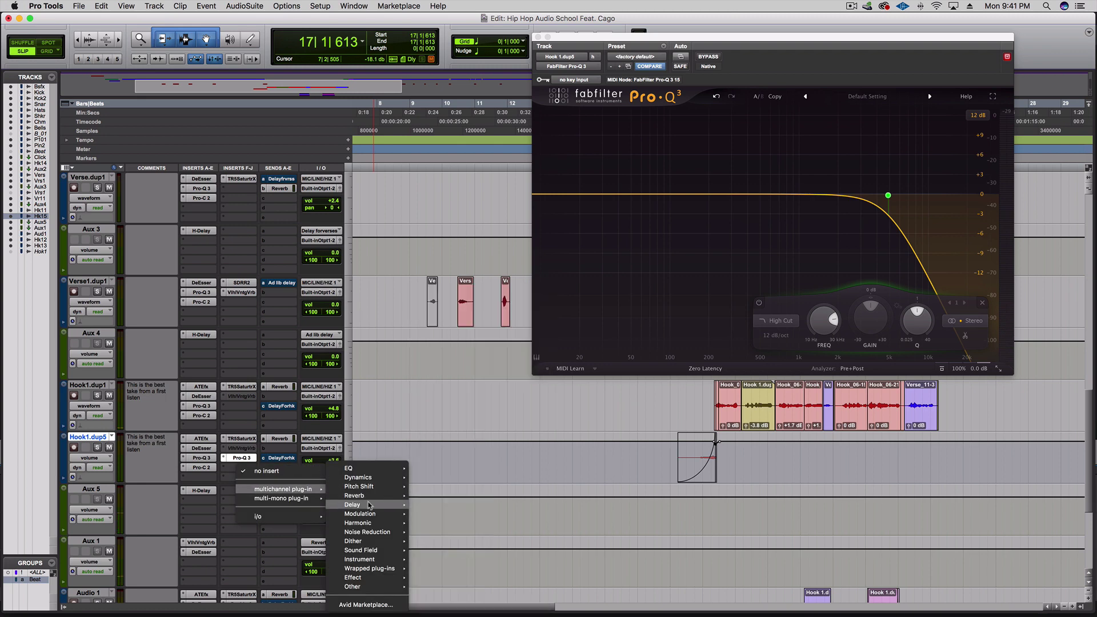
mouse_move(366, 505)
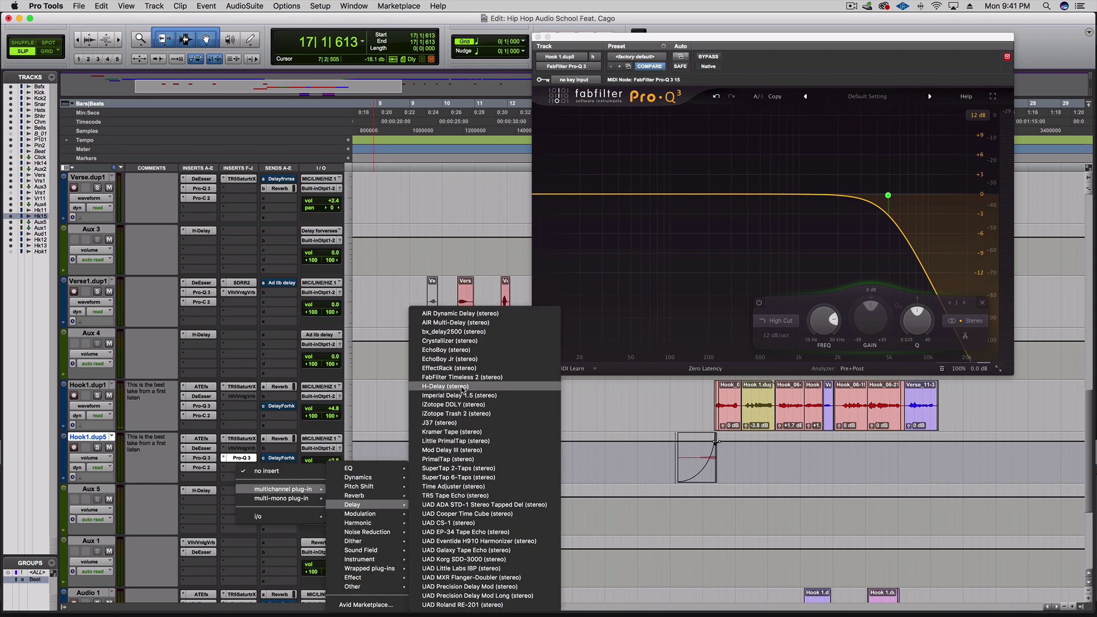
key(Escape)
click(460, 387)
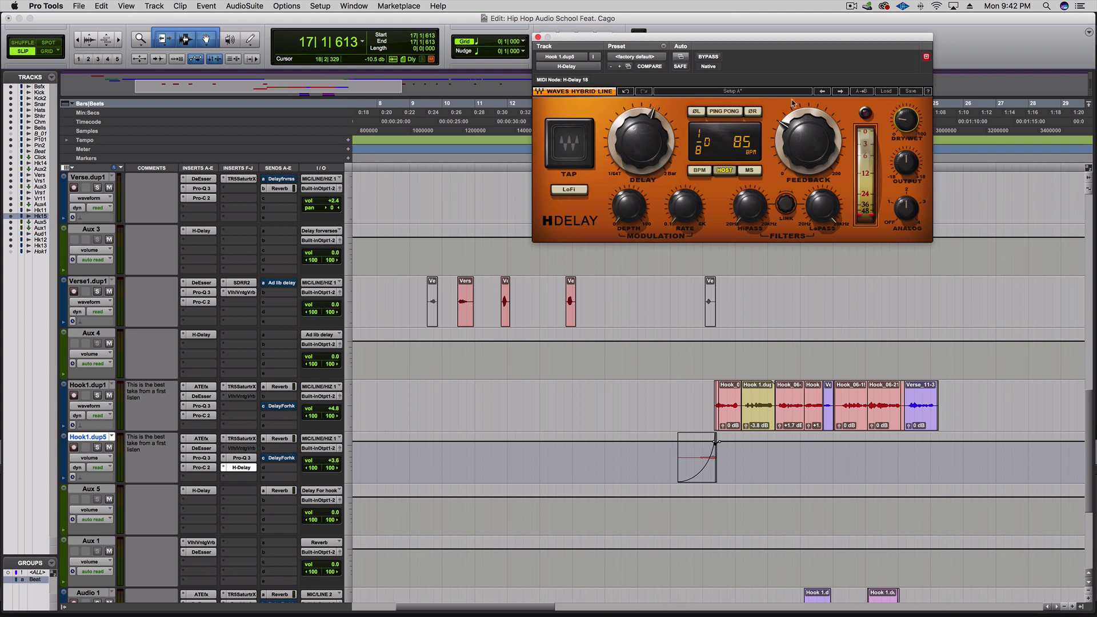
click(885, 91)
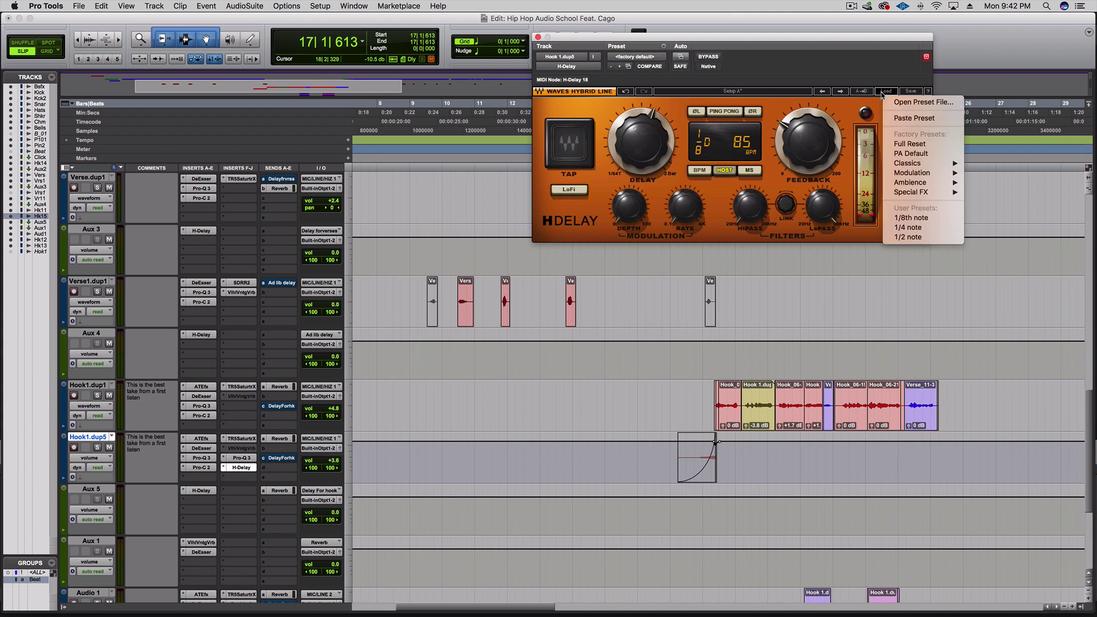
click(913, 228)
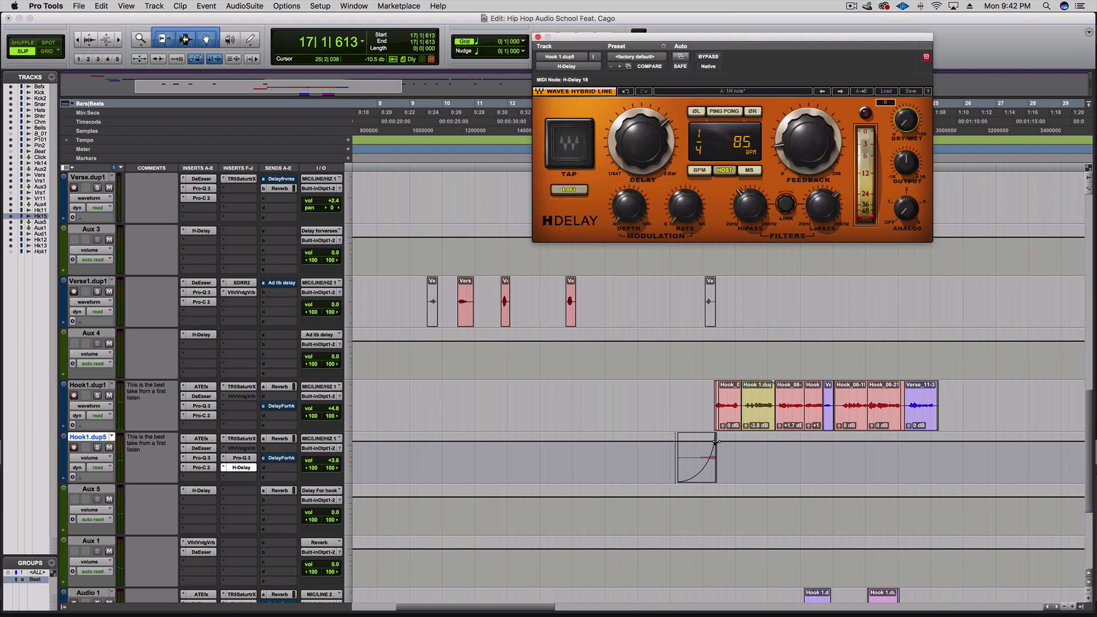
Step: Audition the delayed swell on Hook1.dup5 from 17|2|506, first soloed and then within the full mix
click(686, 452)
key(shift+s)
key(space)
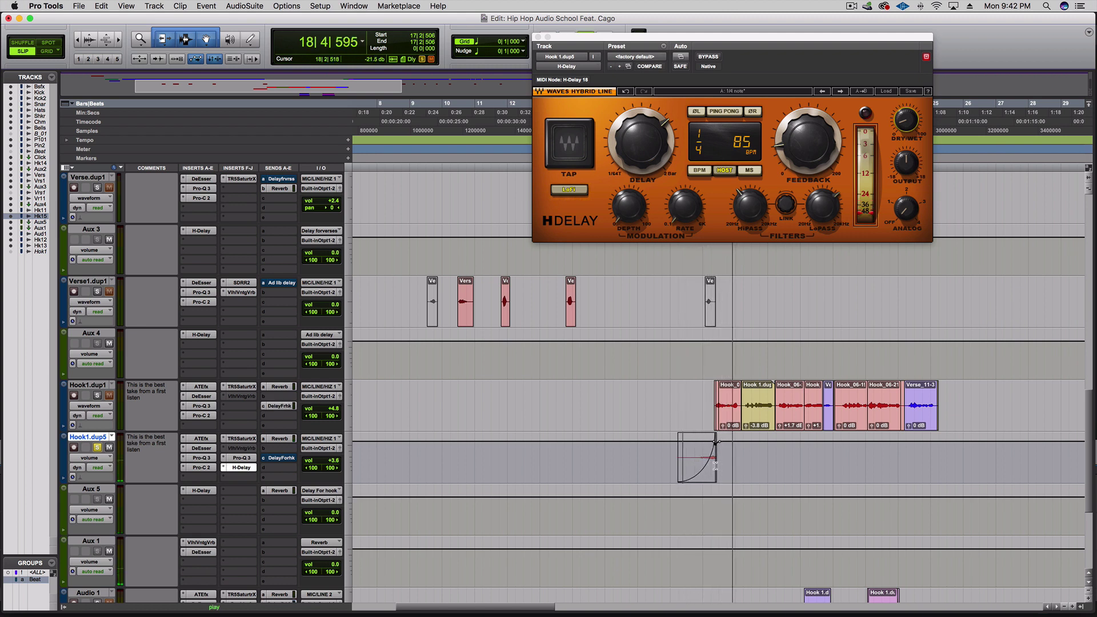
key(space)
super+click(243, 468)
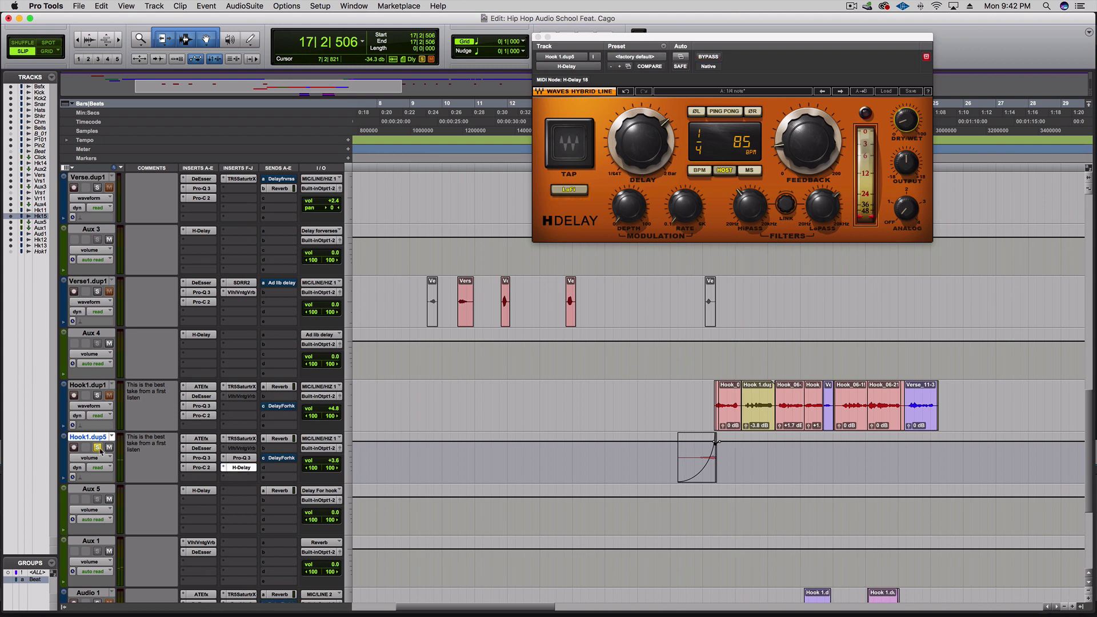
click(727, 112)
key(space)
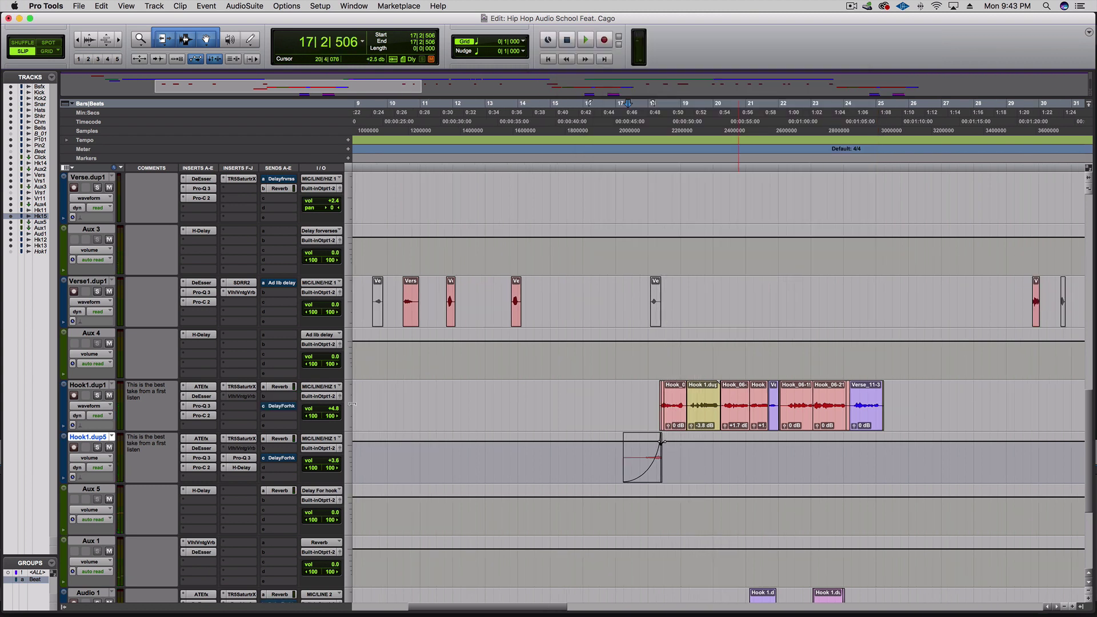
Step: Return Hook1.dup5 to waveform view and set the grid to one bar in Grid mode
click(100, 460)
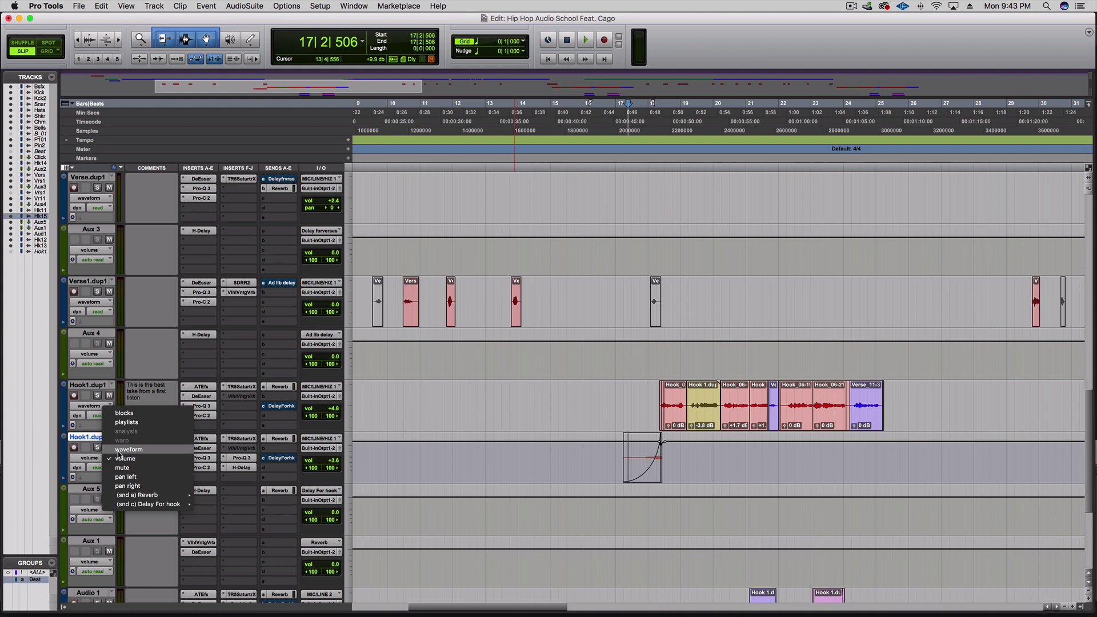
click(102, 451)
drag(581, 450, 582, 451)
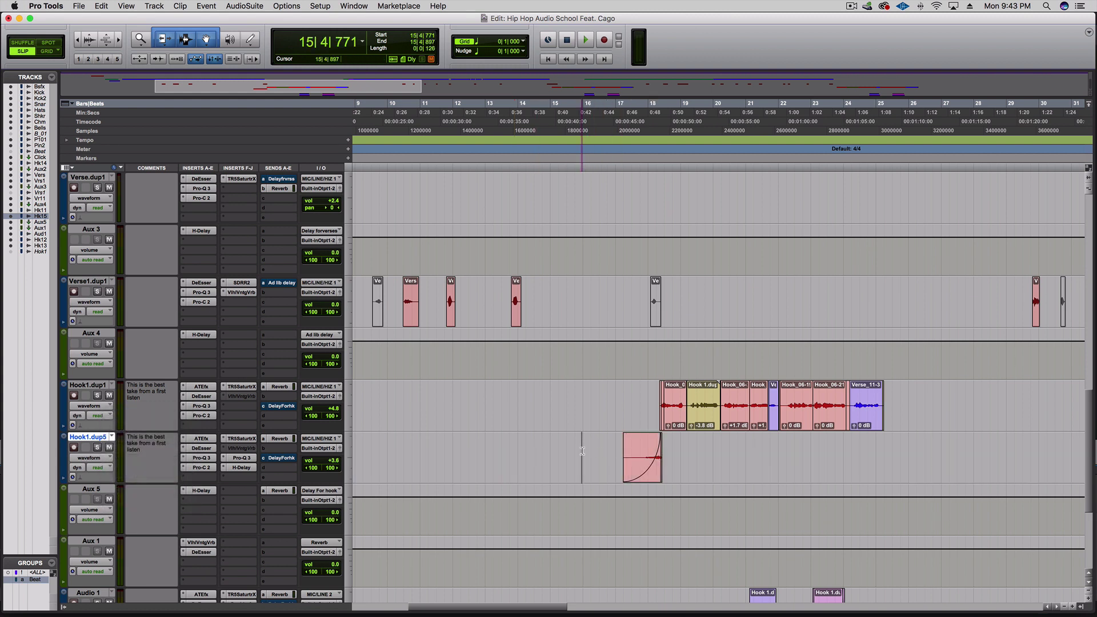
click(479, 41)
Step: Copy the three-bar selection from 16|1|000 containing the reversed clip to 40|1|000 and to bar 64, ahead of the other hooks
drag(593, 452, 684, 453)
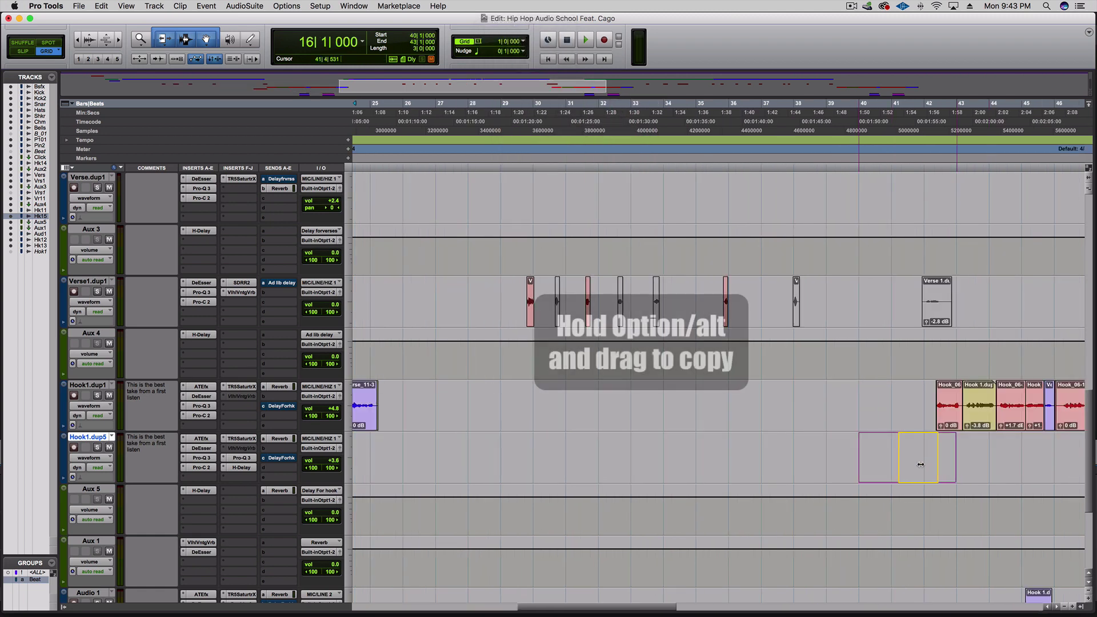
alt+drag(920, 465, 920, 468)
scroll(857, 468, right, 5)
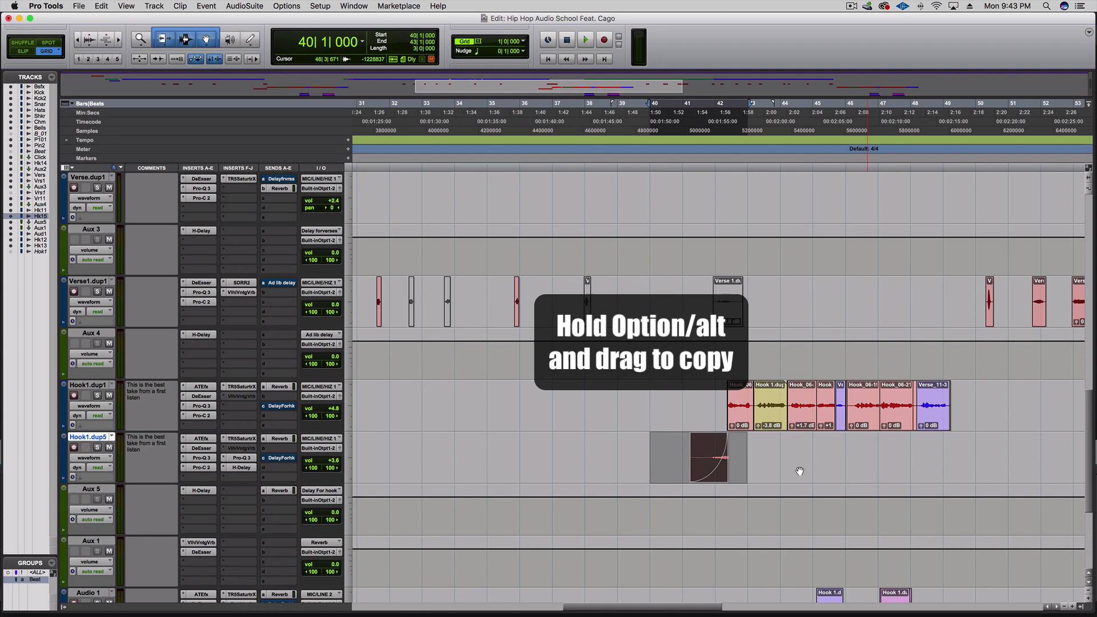
alt+drag(710, 472, 928, 462)
Step: Show the volume automation on Hook1.dup5 and check the dips on the copied swells before each hook
click(88, 458)
click(115, 470)
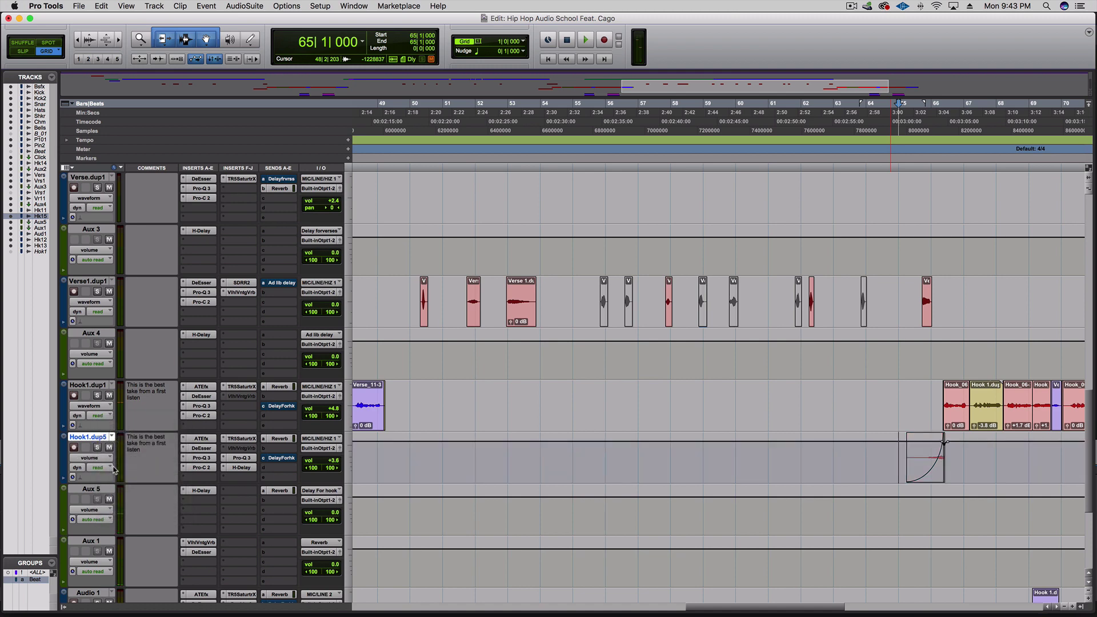
scroll(838, 463, left, 10)
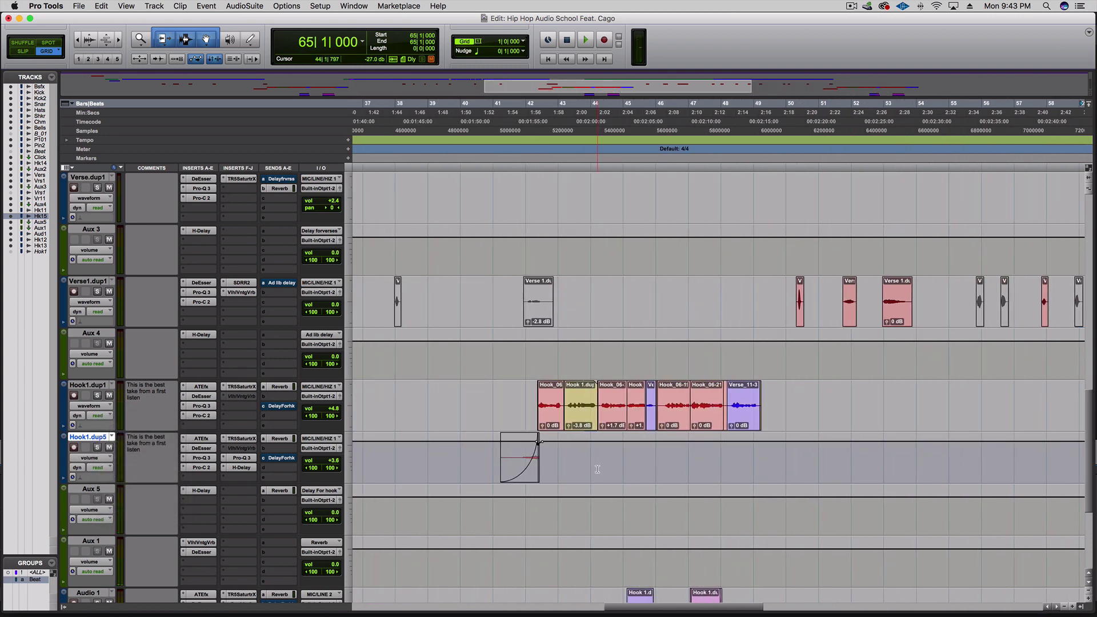
scroll(597, 469, left, 20)
key(ctrl+minus)
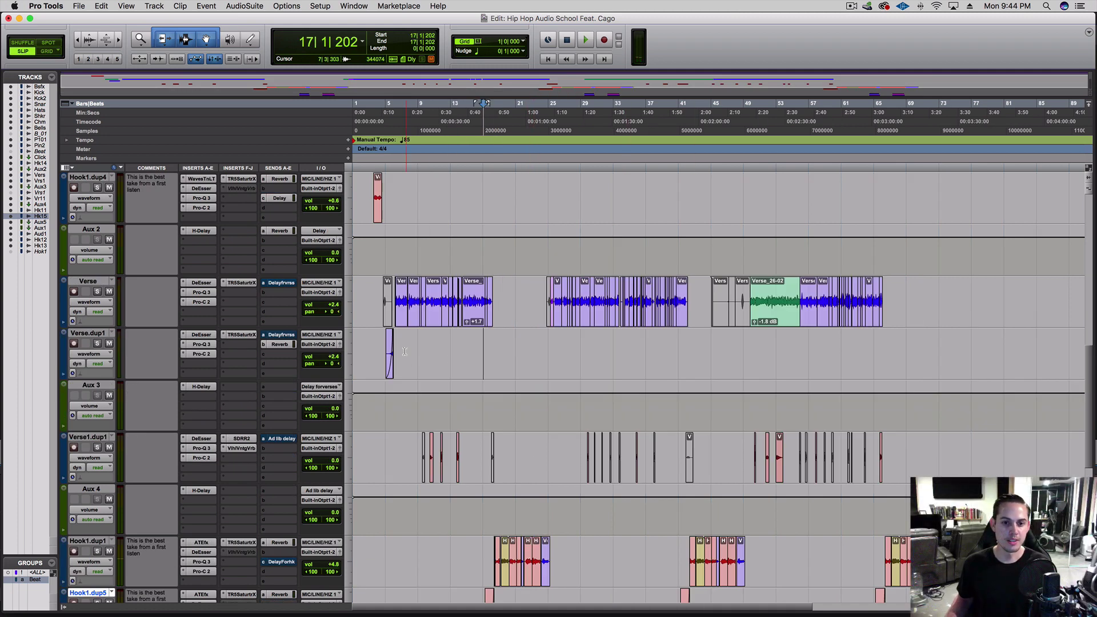
drag(404, 351, 384, 348)
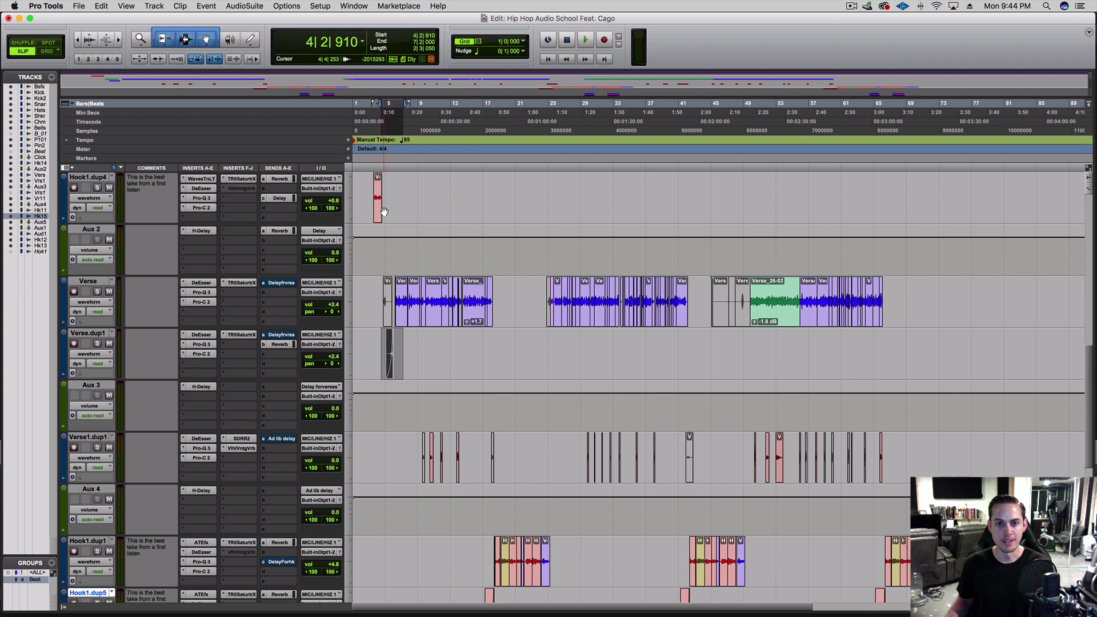
scroll(400, 274, down, 3)
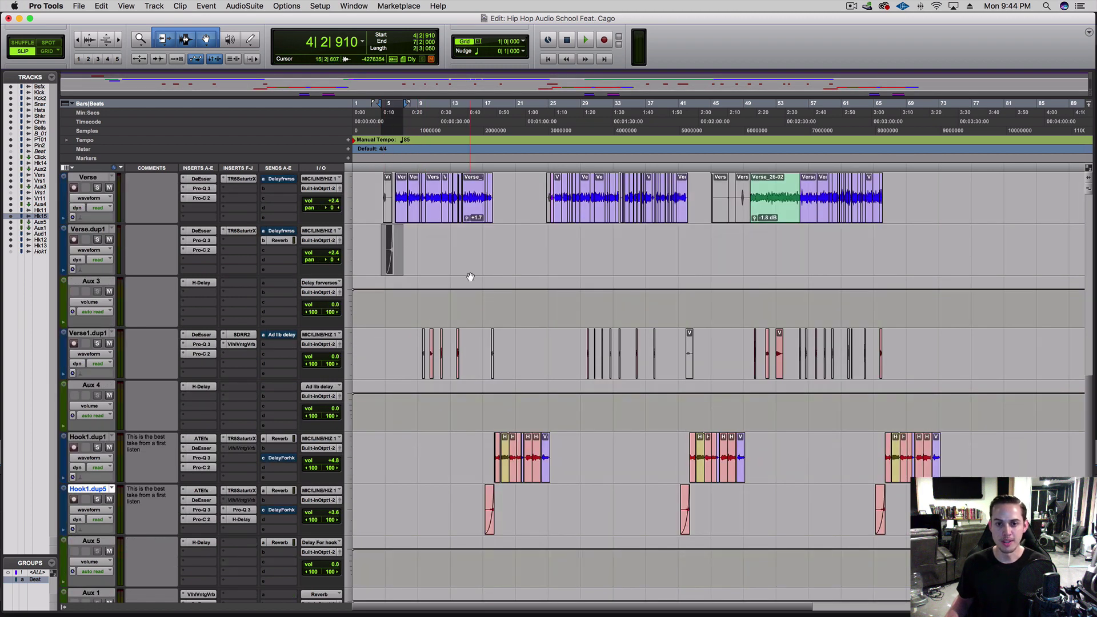
click(578, 504)
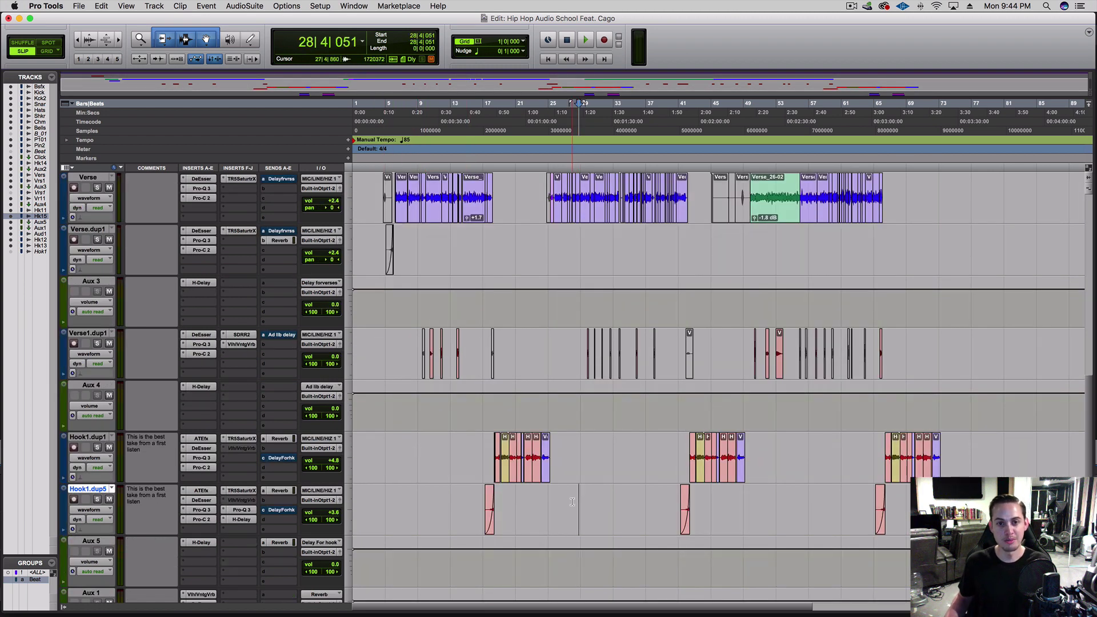